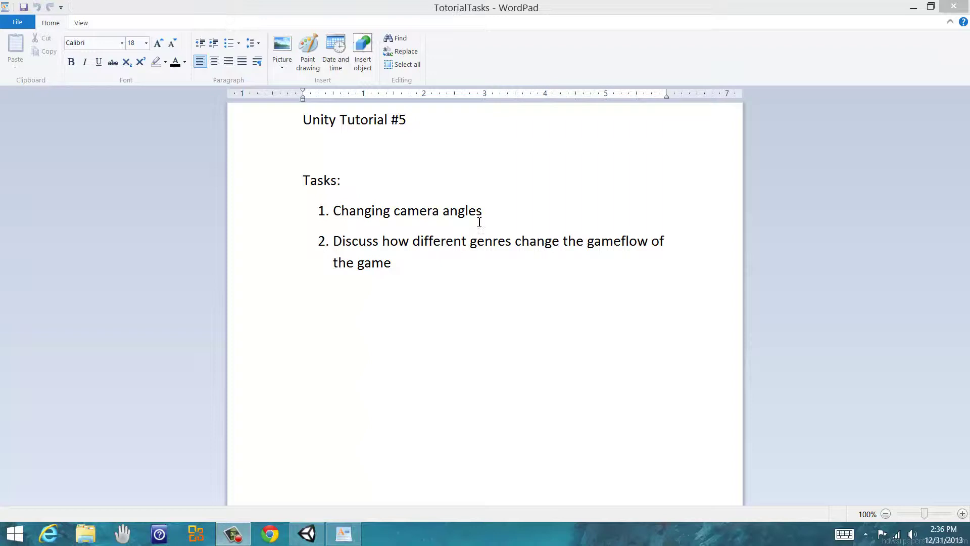
left_click(603, 251)
double_click(606, 242)
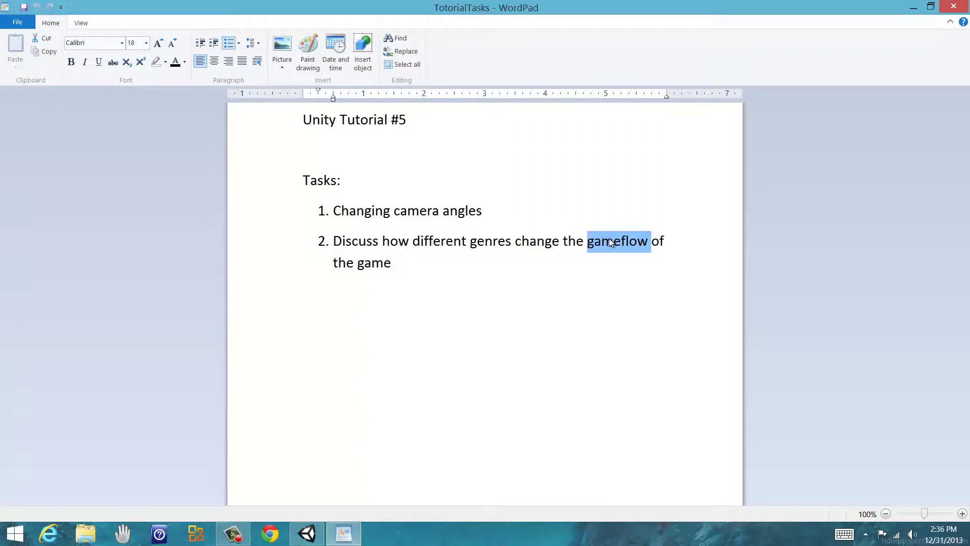
double_click(377, 265)
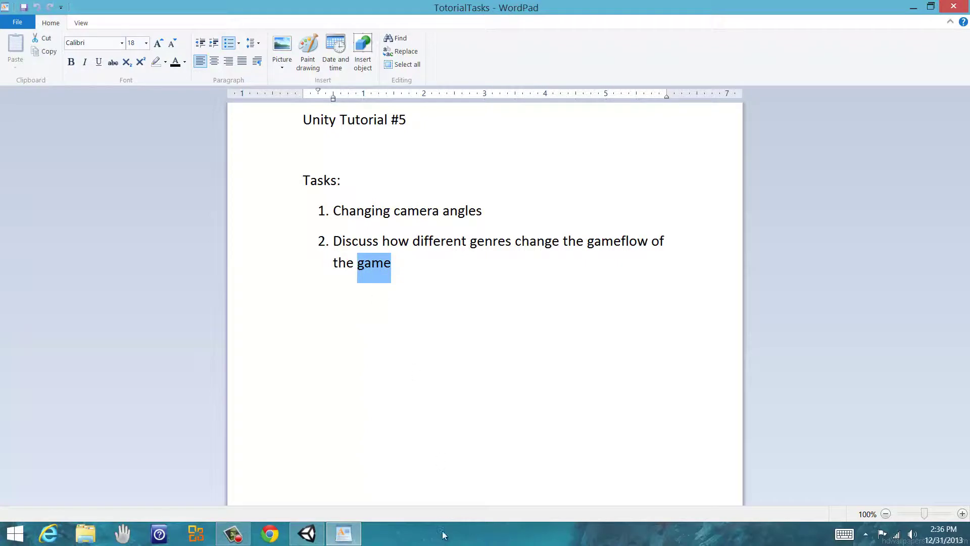
left_click(239, 534)
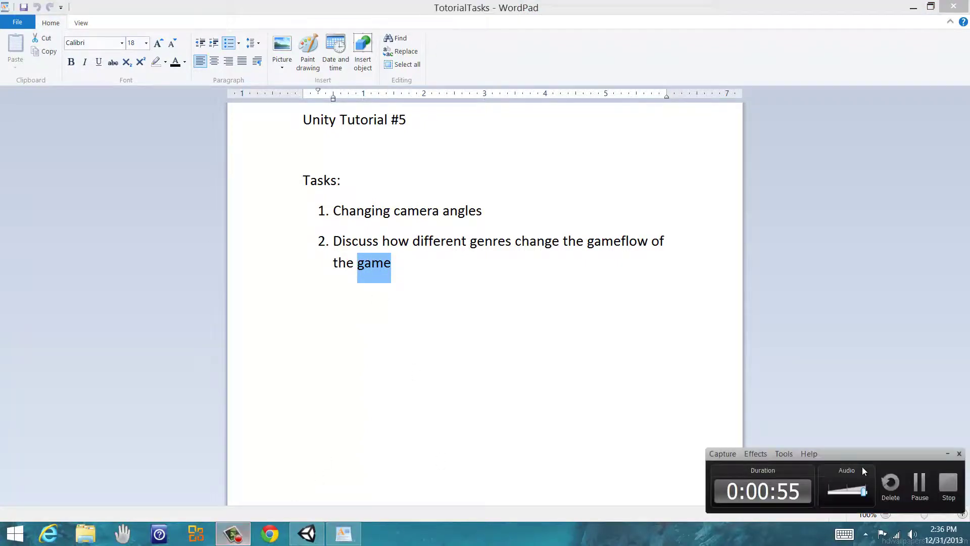
left_click(917, 483)
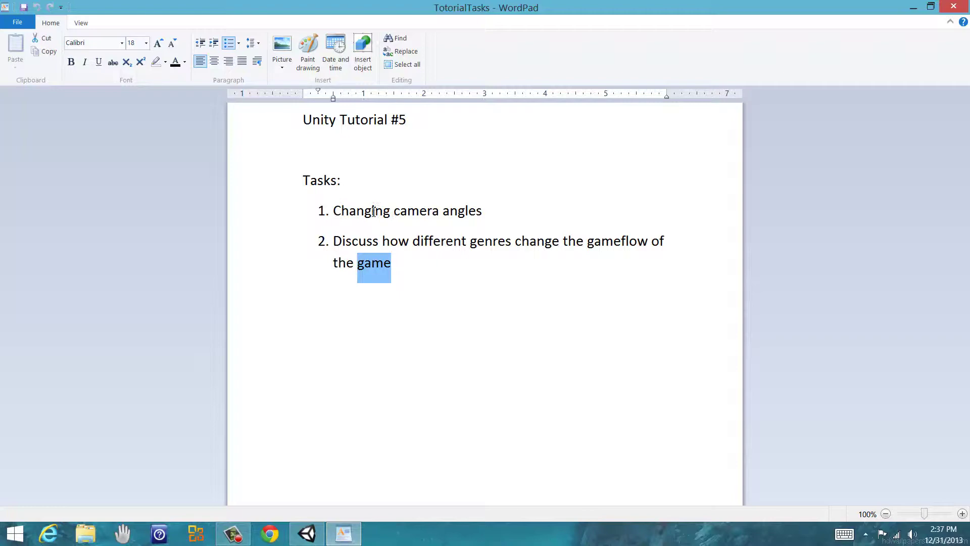
Switch to Unity and examine the islands and surrounding ocean of the Level1 scene from near and far.
left_click(307, 533)
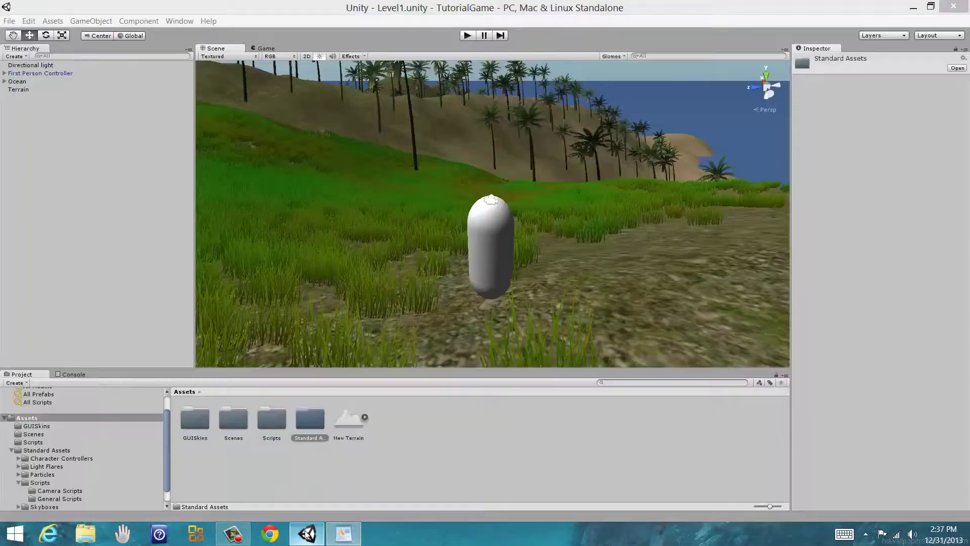
middle_click_drag(543, 191, 398, 260)
scroll(415, 277, "down", 15)
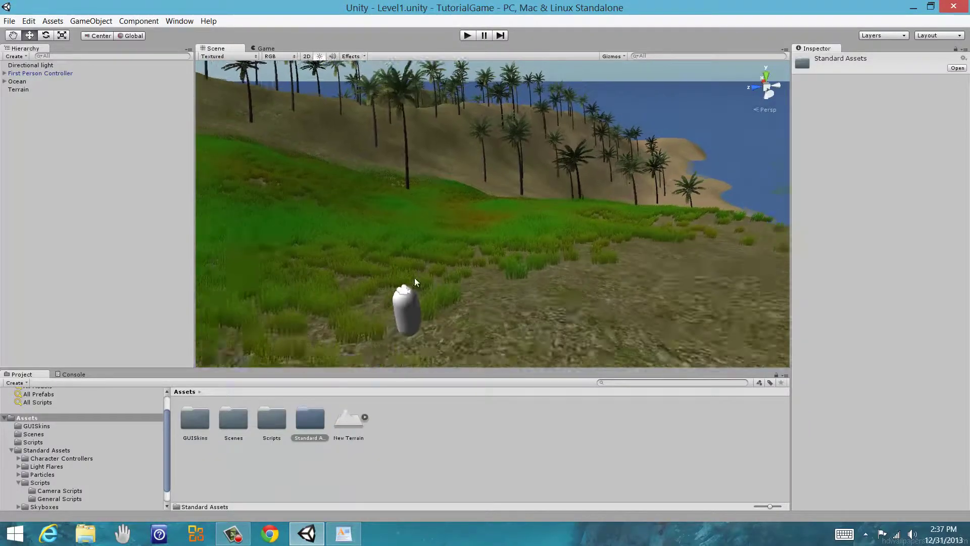
left_click_drag(426, 244, 368, 271, "alt")
left_click_drag(481, 226, 463, 265, "alt")
middle_click_drag(463, 264, 395, 208)
middle_click_drag(596, 205, 584, 239)
left_click_drag(584, 239, 493, 180, "alt")
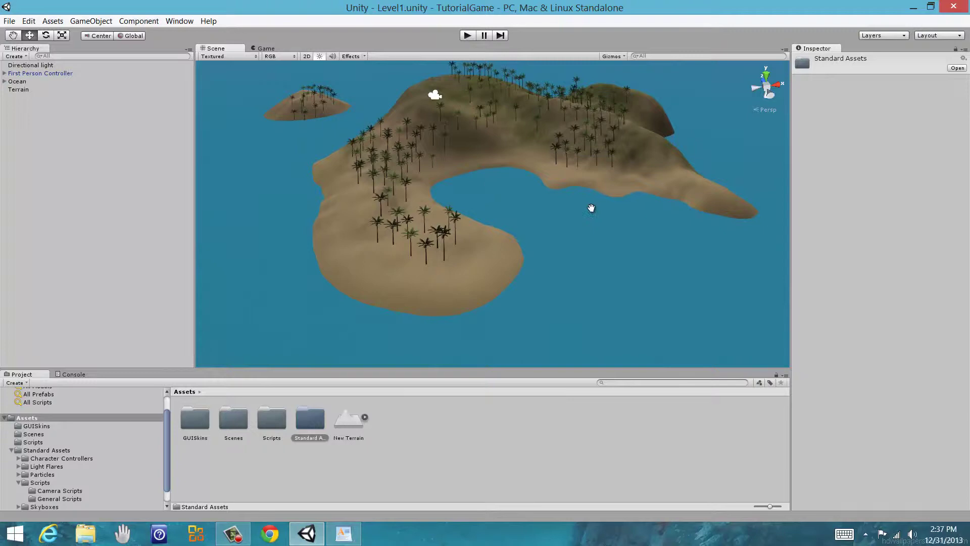
left_click_drag(591, 208, 593, 267, "alt")
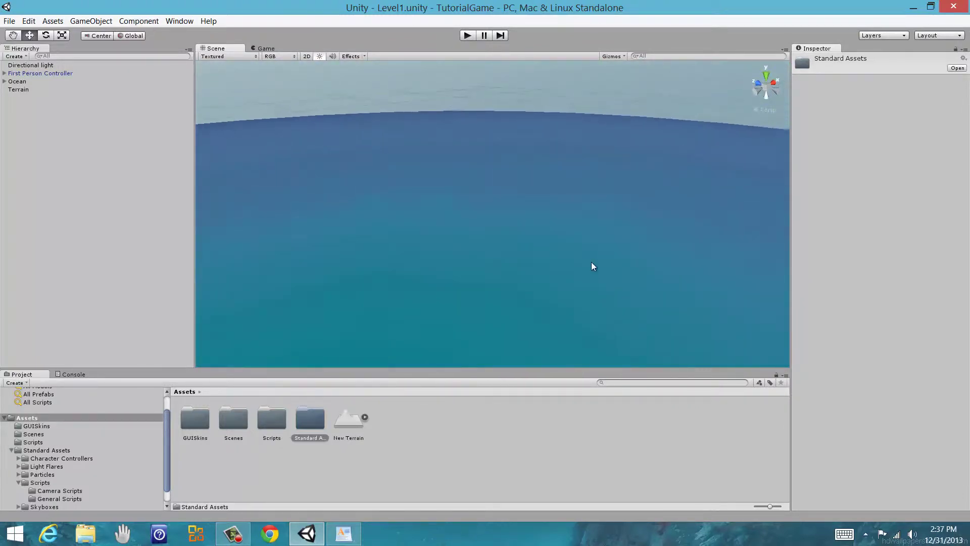
scroll(592, 262, "down", 12)
middle_click_drag(538, 273, 532, 256)
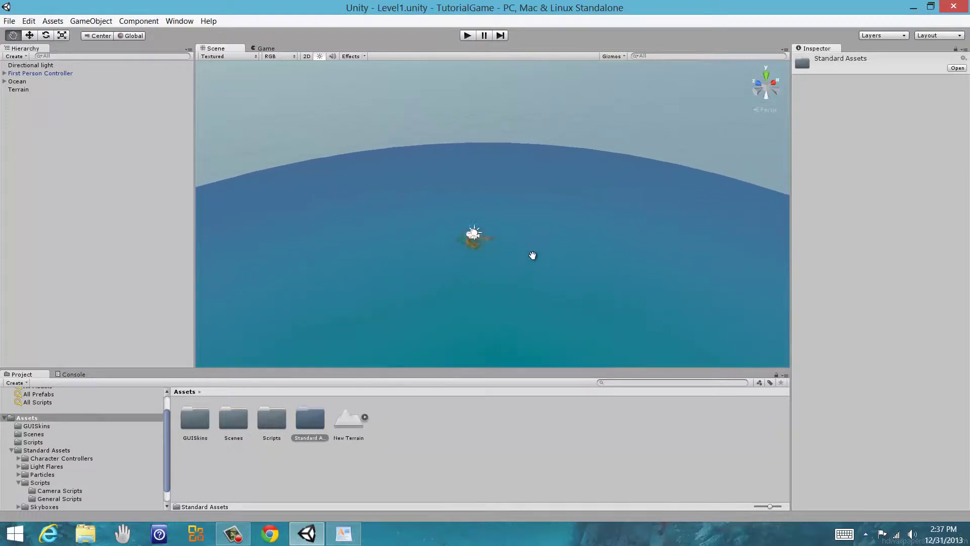
scroll(533, 255, "down", 3)
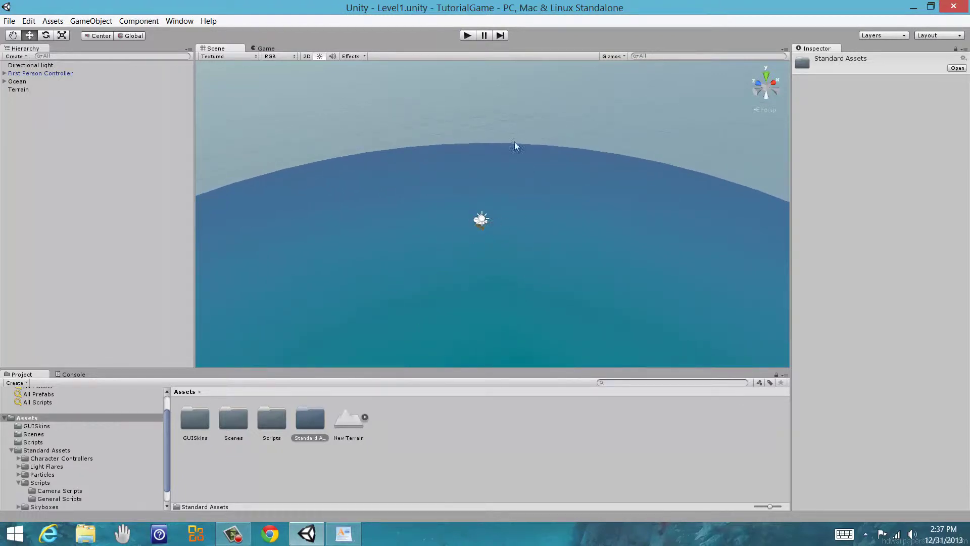
Frame the First Person Controller in the scene and look over the terrain around it.
double_click(43, 74)
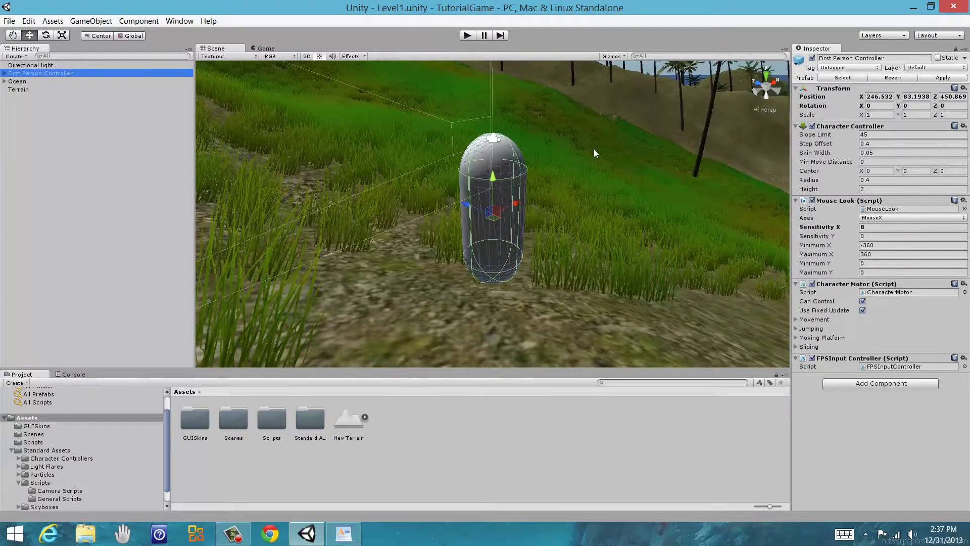
right_click_drag(551, 176, 824, 163)
scroll(596, 197, "down", 3)
scroll(641, 166, "down", 3)
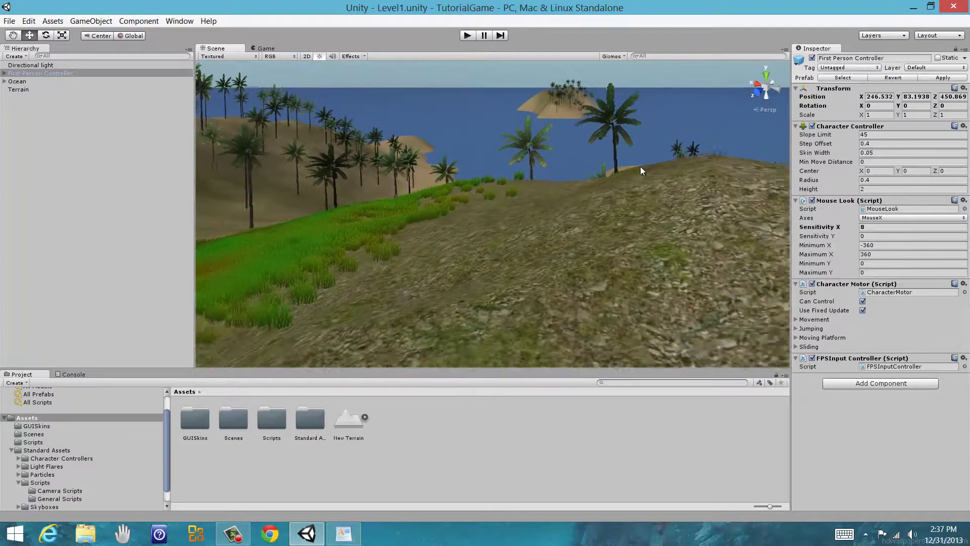
Frame the Daylight Simple Water plane to view its full extent, and select its parent object Ocean.
left_click(590, 165)
right_click_drag(677, 162, 676, 166)
key("f")
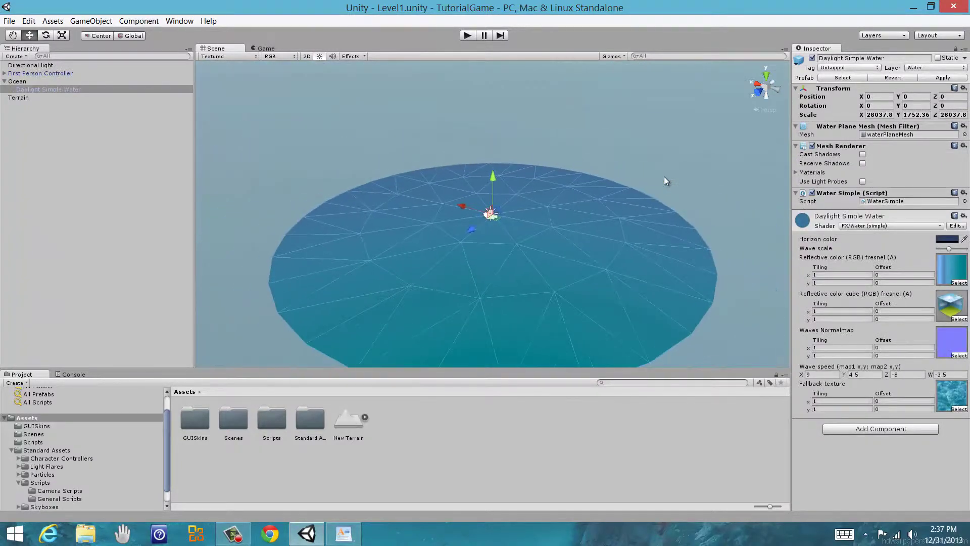
scroll(462, 278, "up", 3)
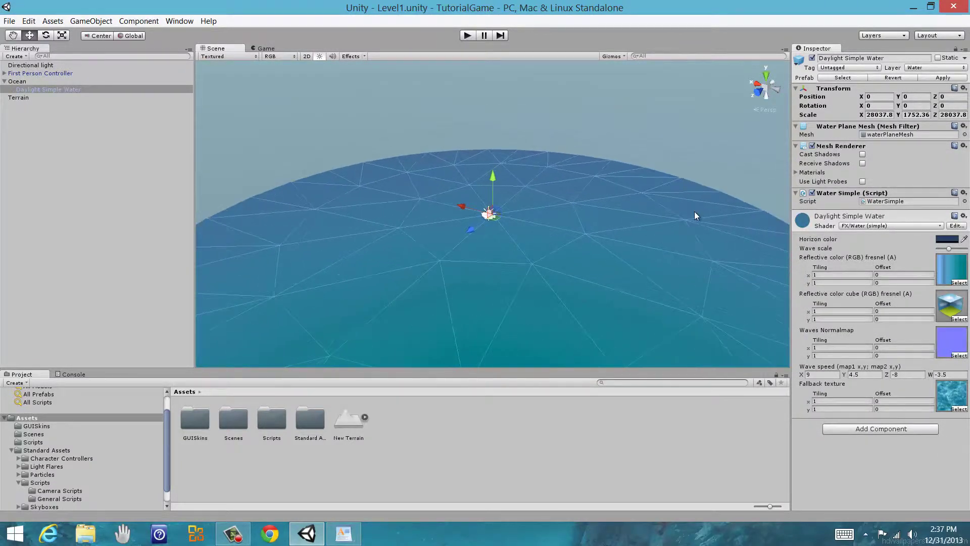
right_click_drag(694, 211, 706, 227)
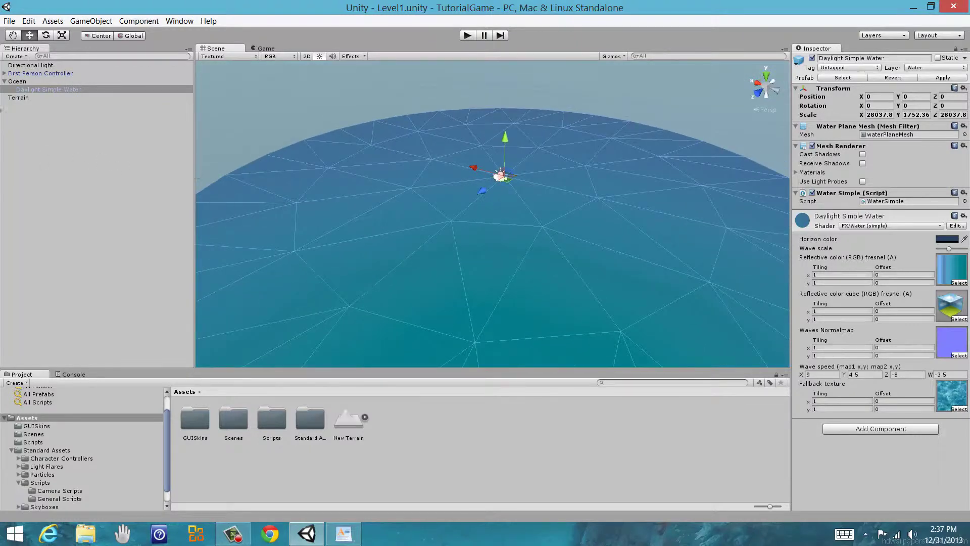
left_click(17, 82)
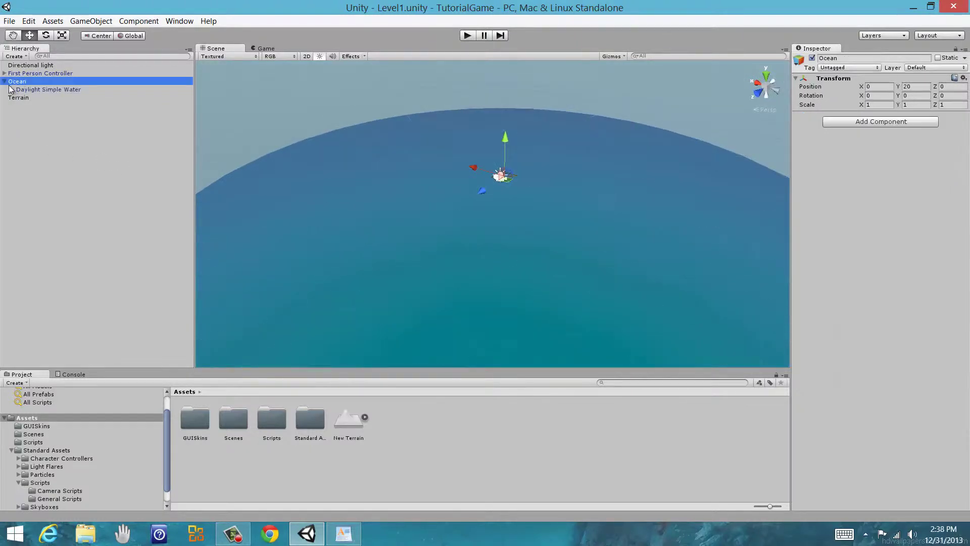
Create an empty game object and reset its transform to the origin.
left_click(88, 23)
left_click(42, 35)
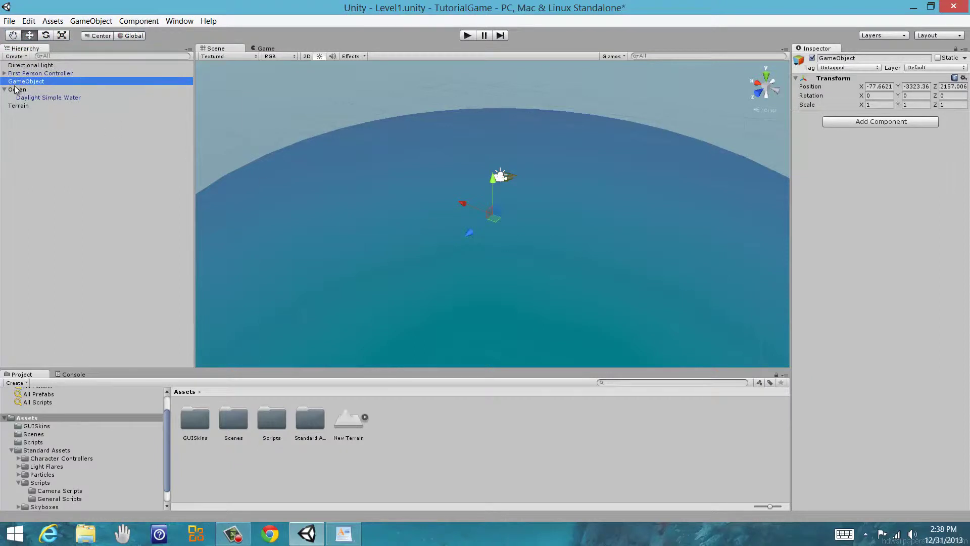
double_click(39, 81)
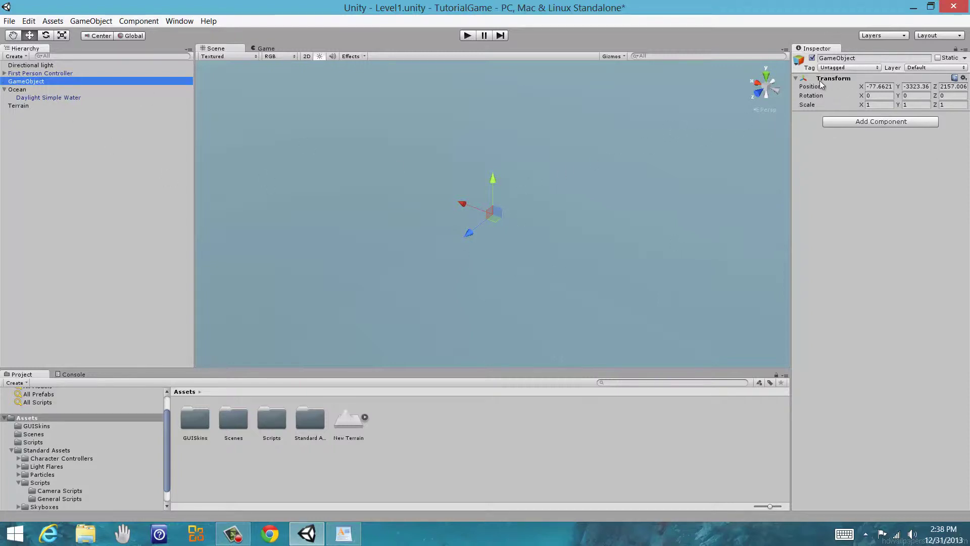
right_click(839, 78)
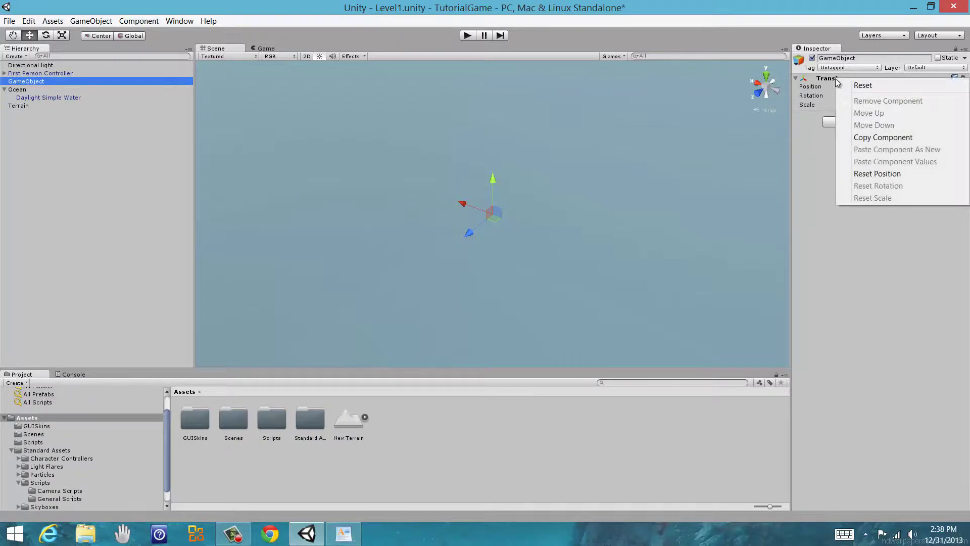
left_click(868, 87)
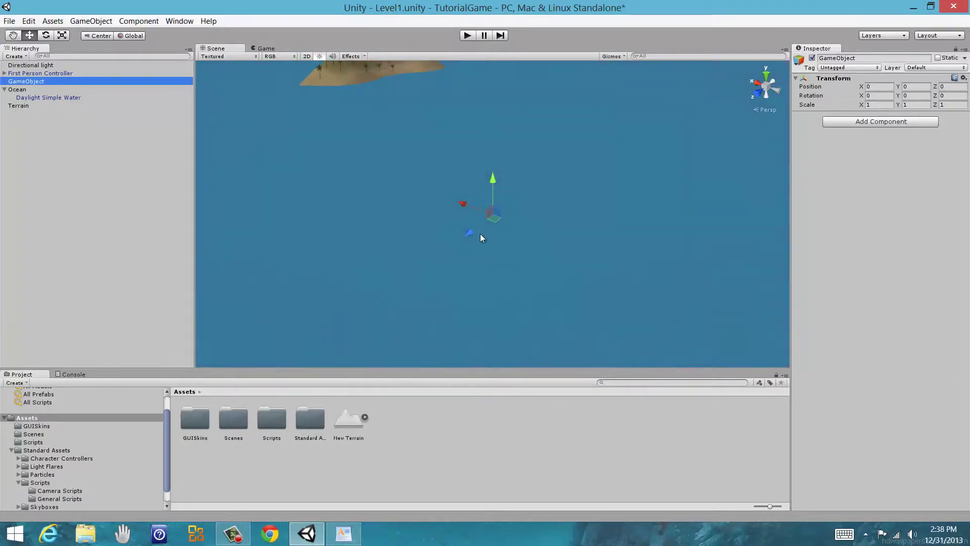
Compare the empty game object with Ocean and its water plane, and delete the empty object.
middle_click_drag(562, 182, 551, 245)
scroll(550, 247, "down", 3)
right_click_drag(573, 288, 538, 254)
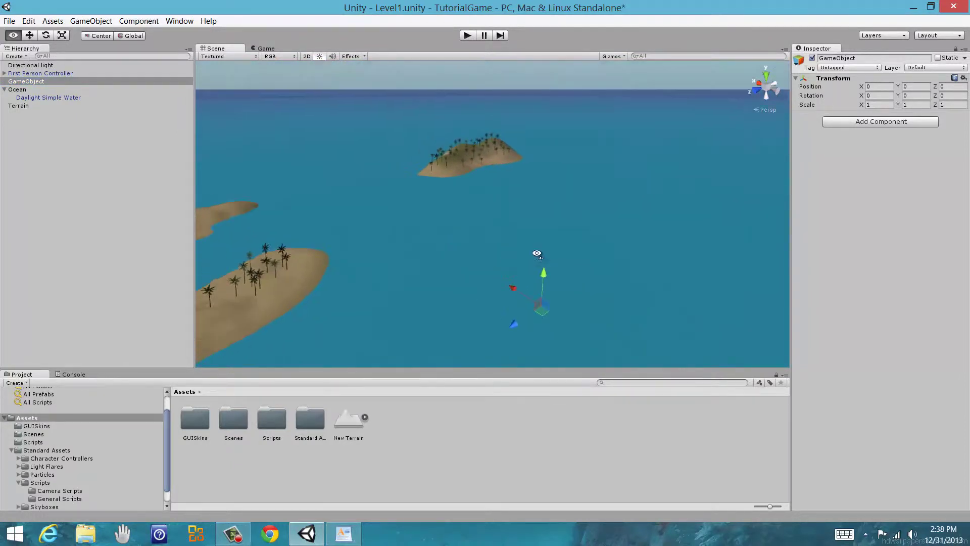
left_click(22, 97)
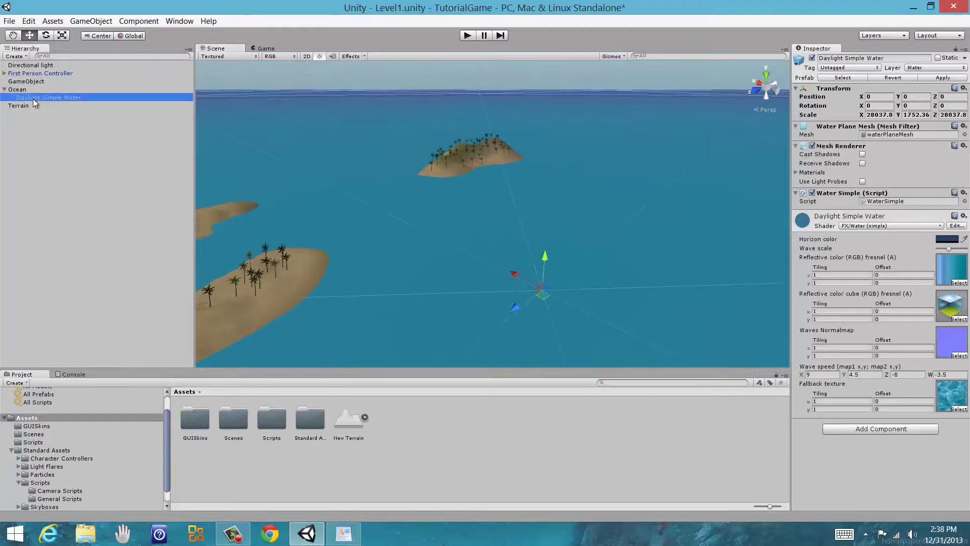
left_click(23, 90)
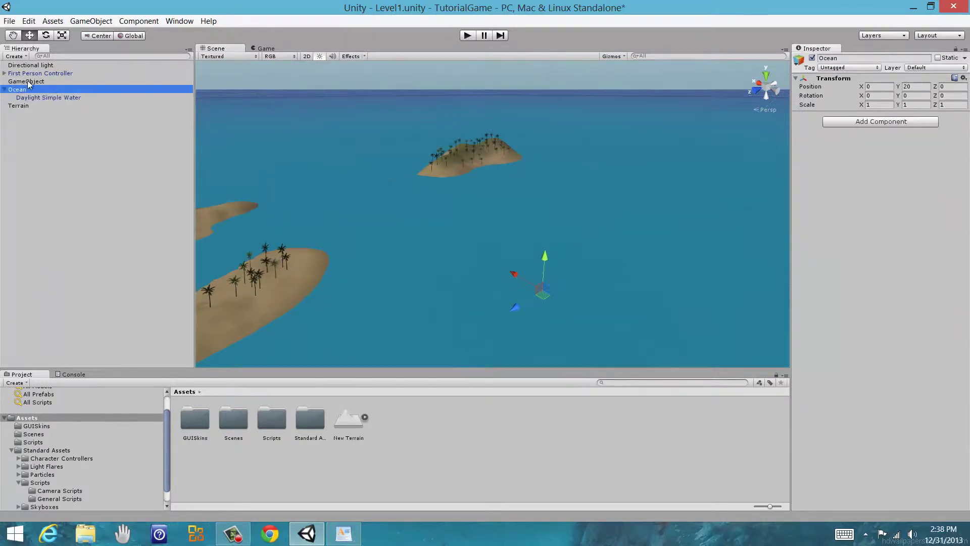
left_click(26, 82)
key("Delete")
Inspect the properties of the Ocean parent object and its Daylight Simple Water child.
left_click(20, 83)
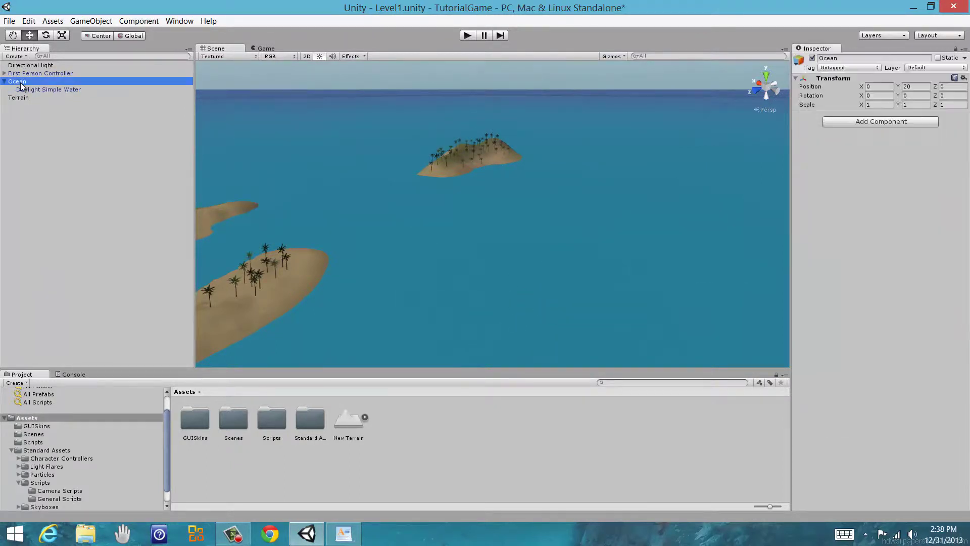
left_click(845, 58)
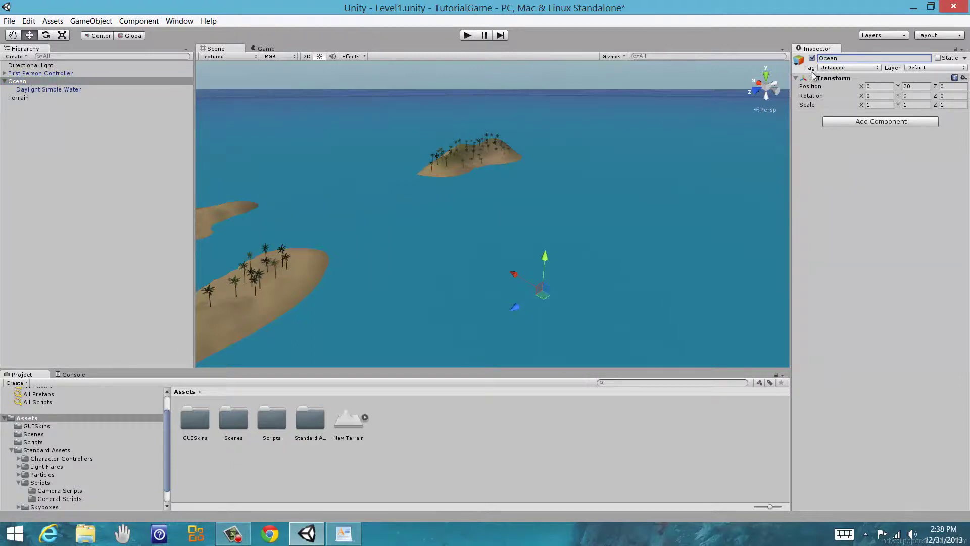
left_click(34, 89)
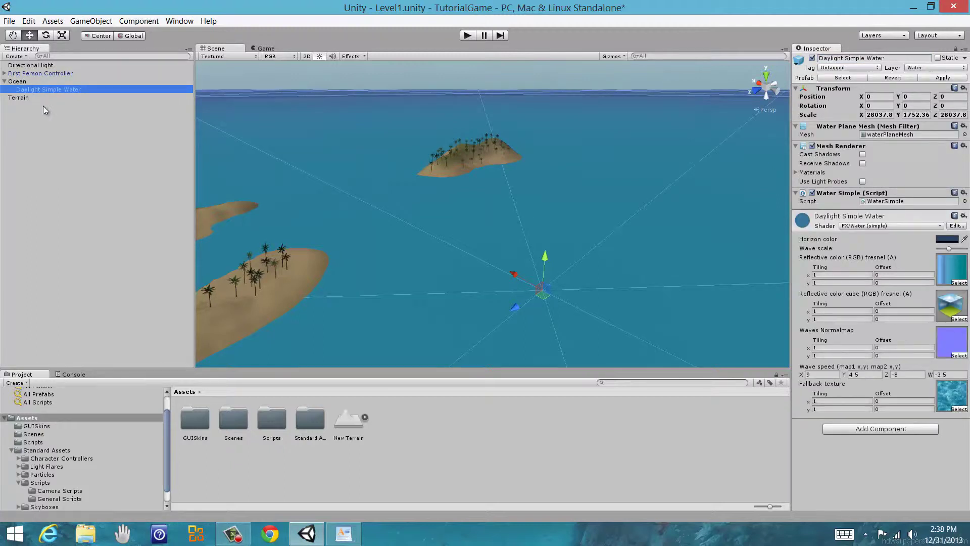
left_click(17, 82)
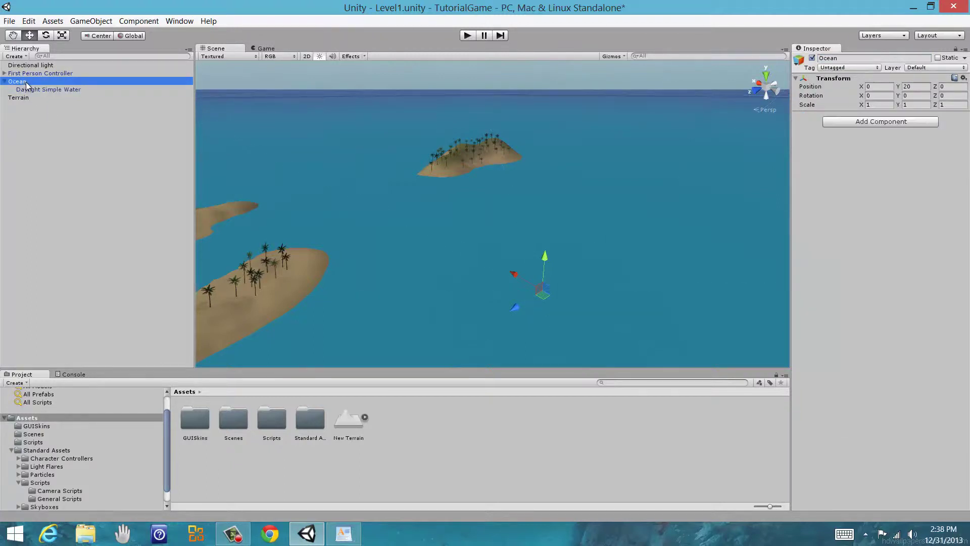
Set the Ocean object's Y position to 0.
left_click(912, 87)
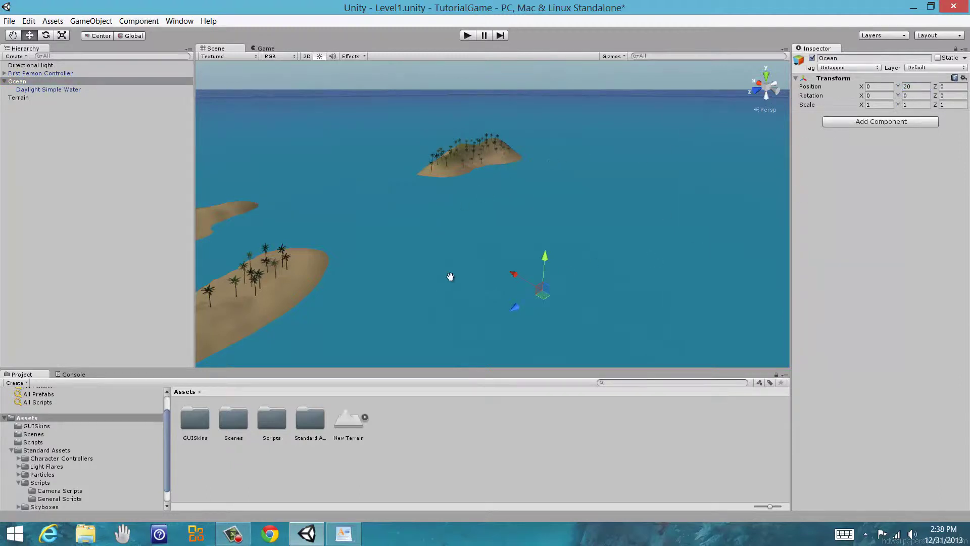
middle_click_drag(450, 277, 520, 204)
left_click(899, 88)
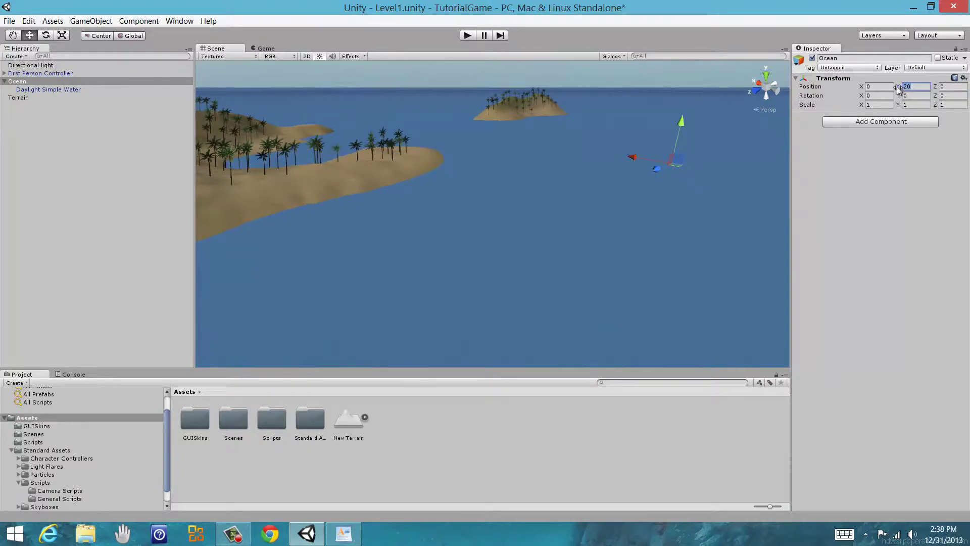
type("0")
middle_click_drag(537, 237, 480, 281)
scroll(480, 281, "down", 10)
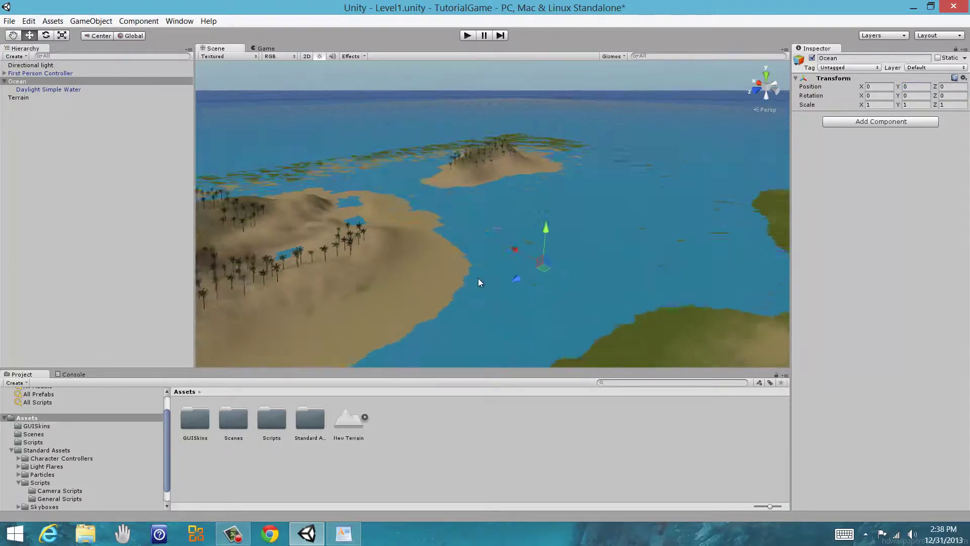
Inspect the water level against the terrain from several angles and set Ocean's Y position back to 20.
left_click_drag(479, 278, 571, 225, "alt")
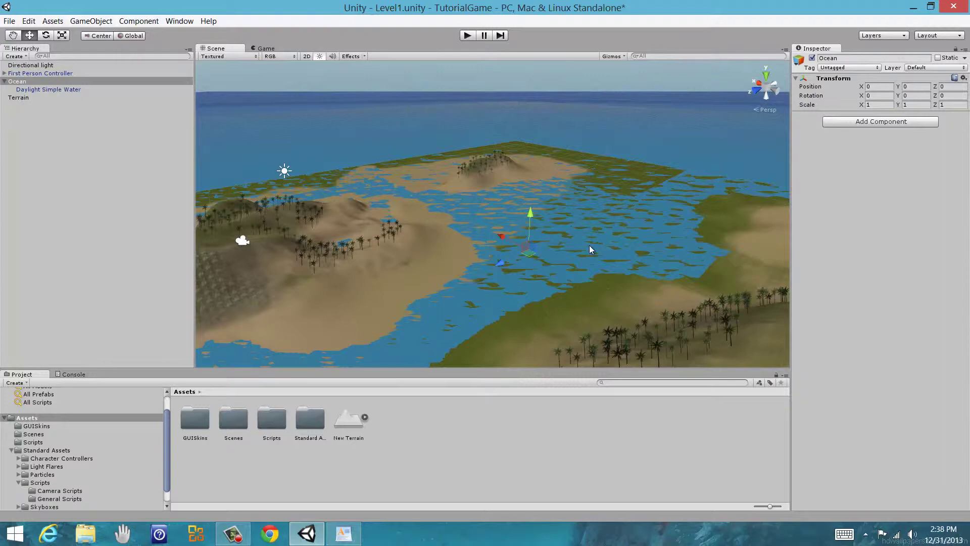
middle_click_drag(499, 254, 575, 226)
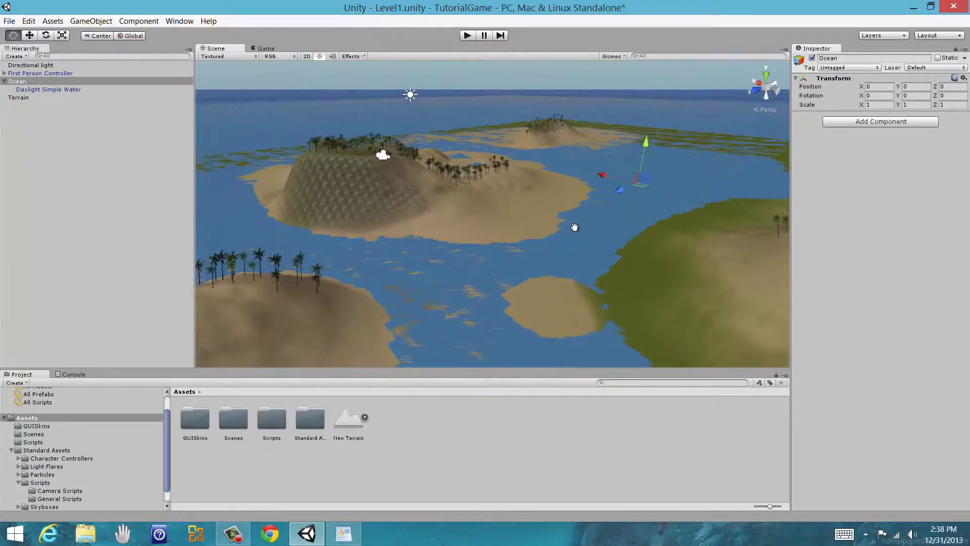
left_click_drag(597, 226, 529, 242, "alt")
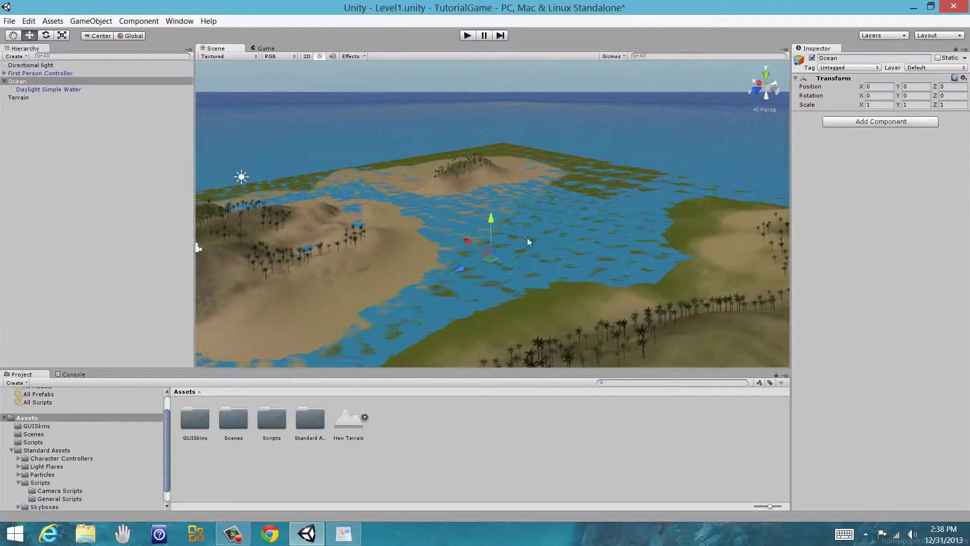
left_click_drag(555, 199, 580, 201, "alt")
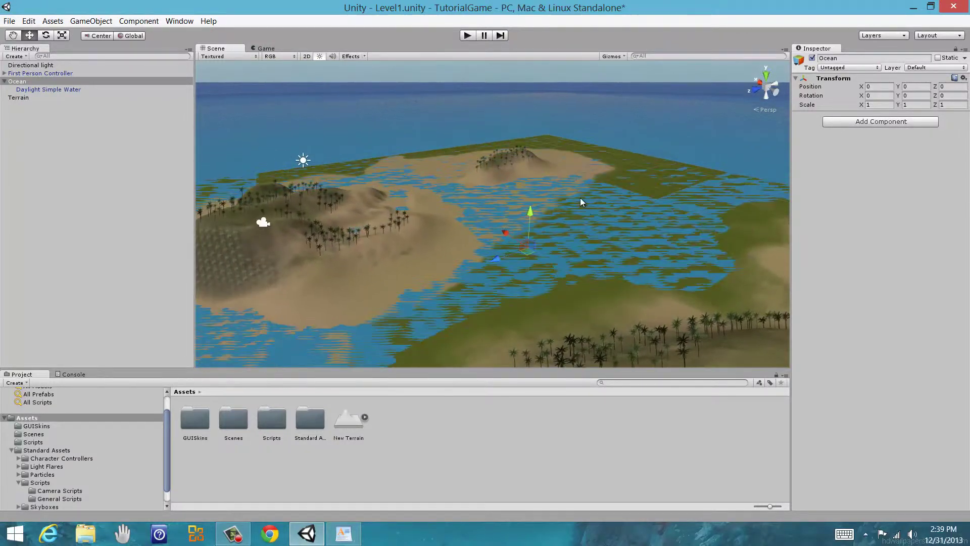
left_click(906, 87)
type("20")
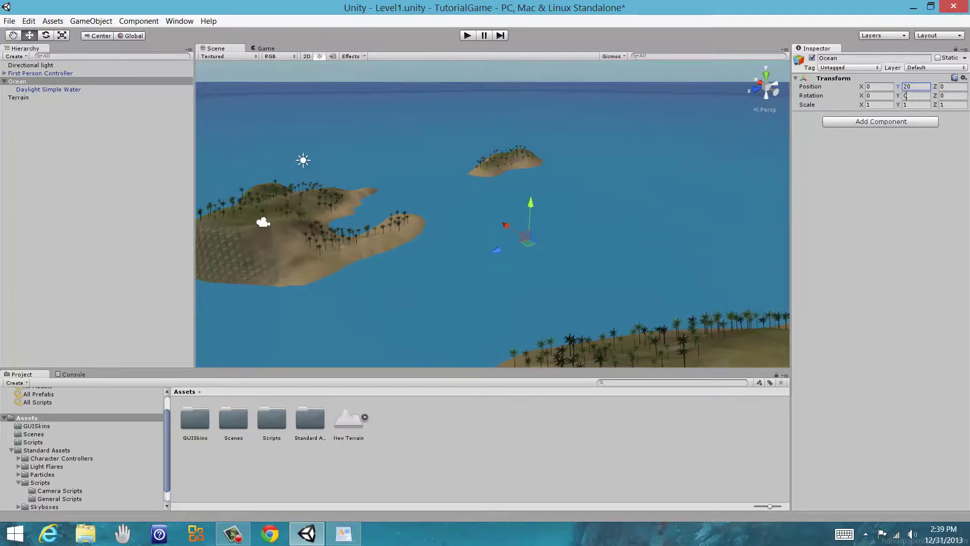
Add the Nighttime Simple Water prefab from the Water (Basic) folder in Standard Assets to the scene as a child of Ocean.
mouse_move(454, 247)
middle_mouse_down()
mouse_move(525, 309)
mouse_move(464, 256)
middle_mouse_up()
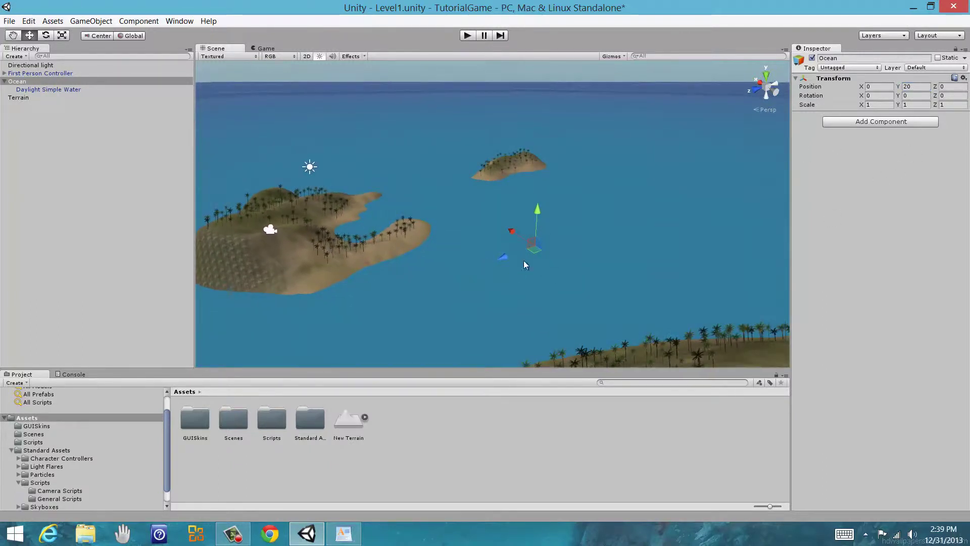
left_click(21, 82)
left_click(31, 89)
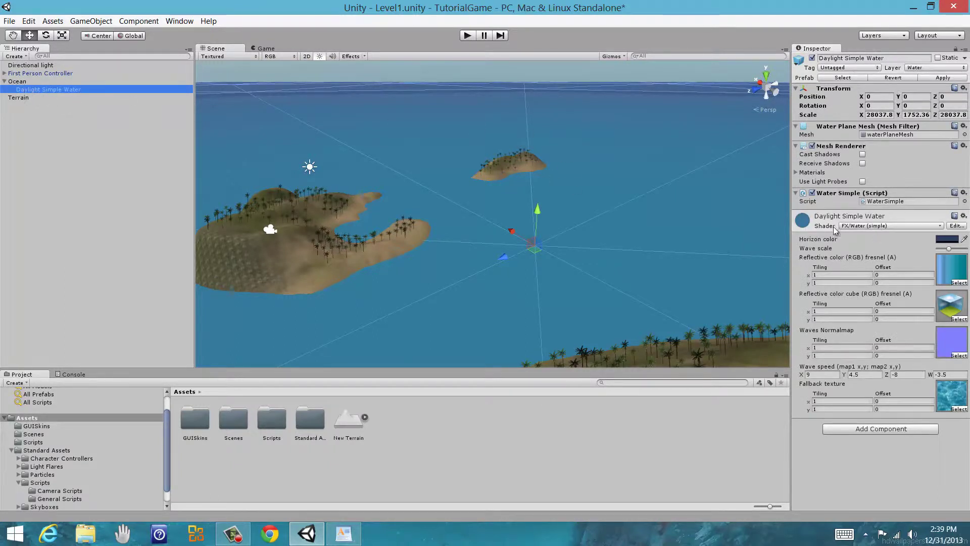
left_click(311, 428)
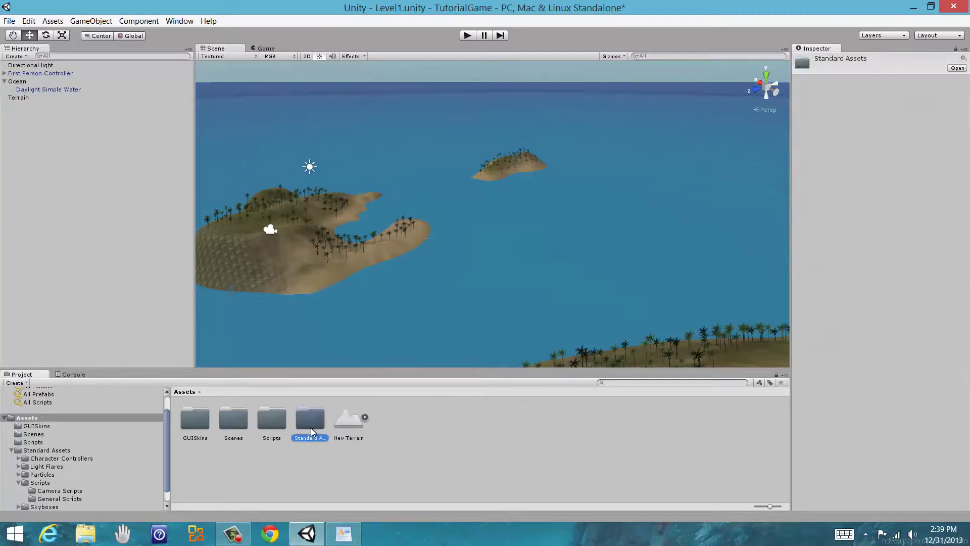
double_click(311, 428)
left_click(426, 429)
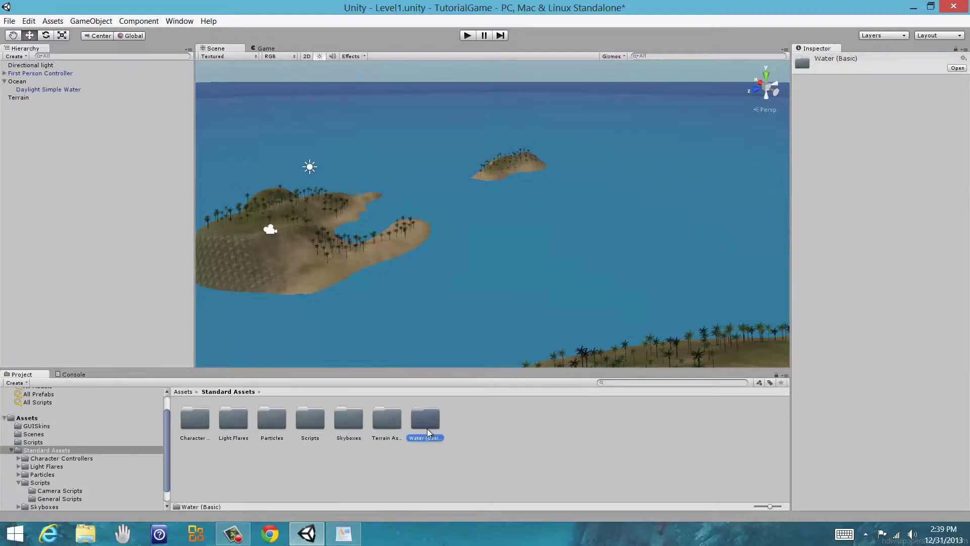
double_click(427, 428)
left_click(235, 417)
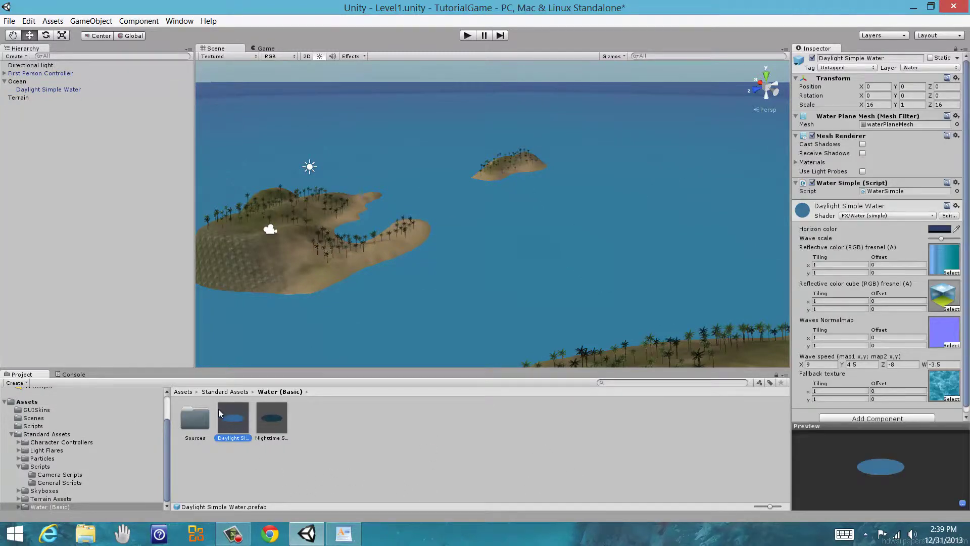
left_click_drag(272, 427, 84, 164)
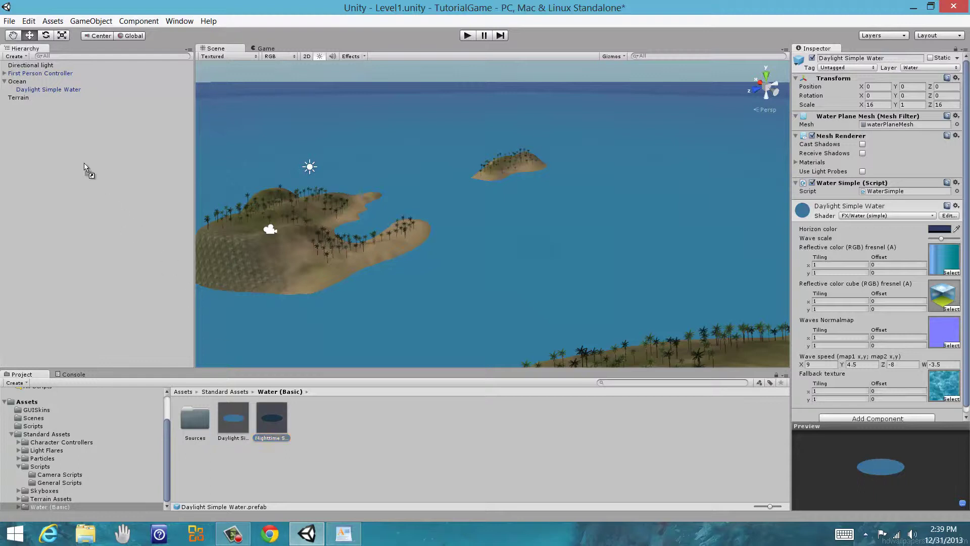
left_click_drag(32, 119, 57, 97)
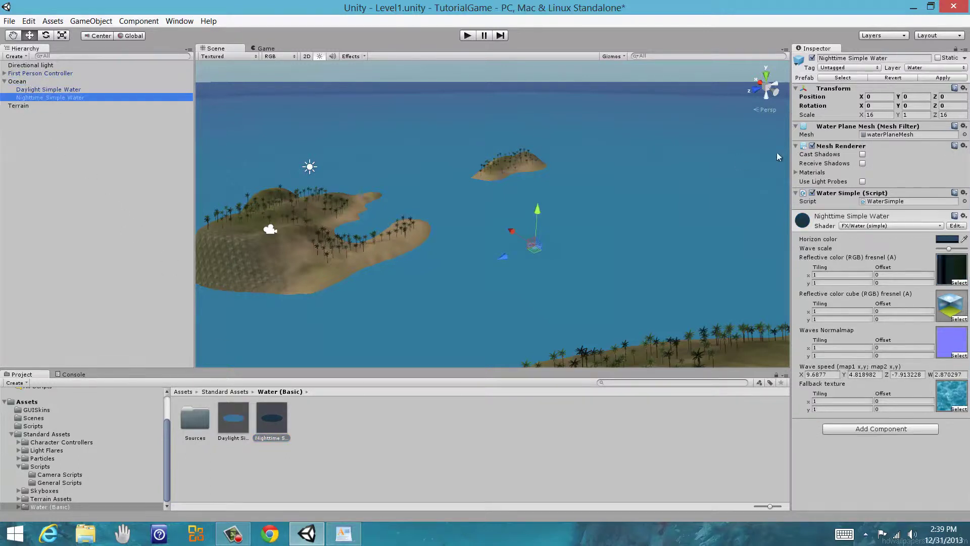
Deactivate the Daylight Simple Water object under Ocean.
left_click(48, 89)
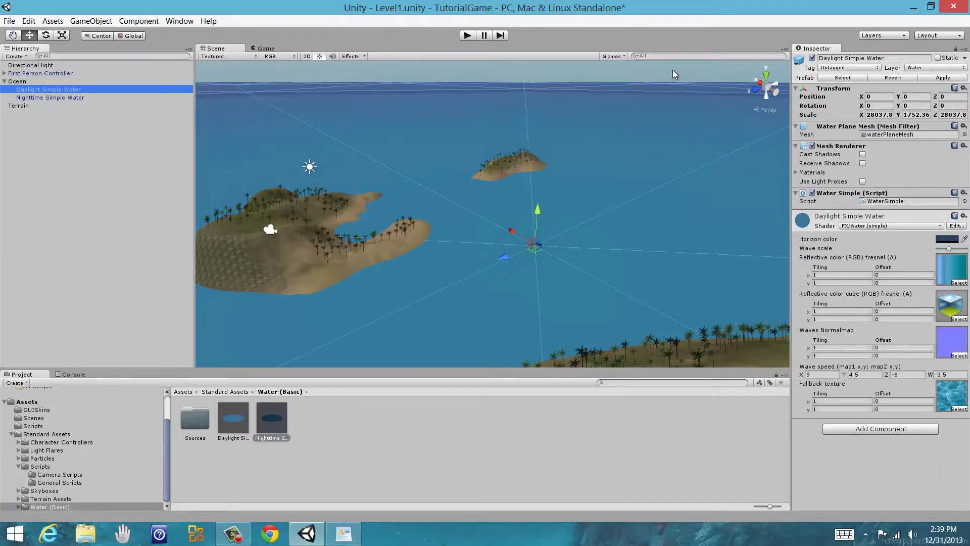
left_click(812, 58)
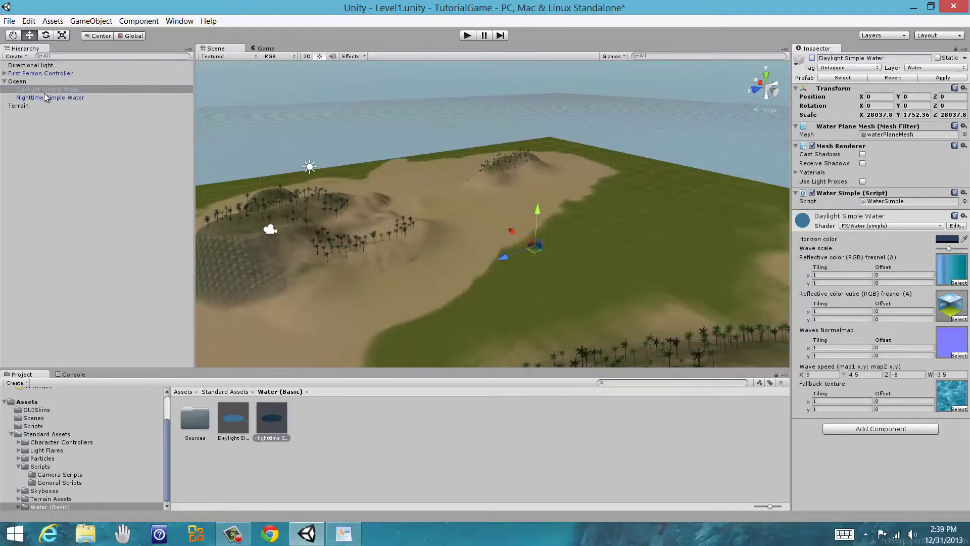
Set the Nighttime Simple Water object's X and Z scale to 28000.
left_click(44, 96)
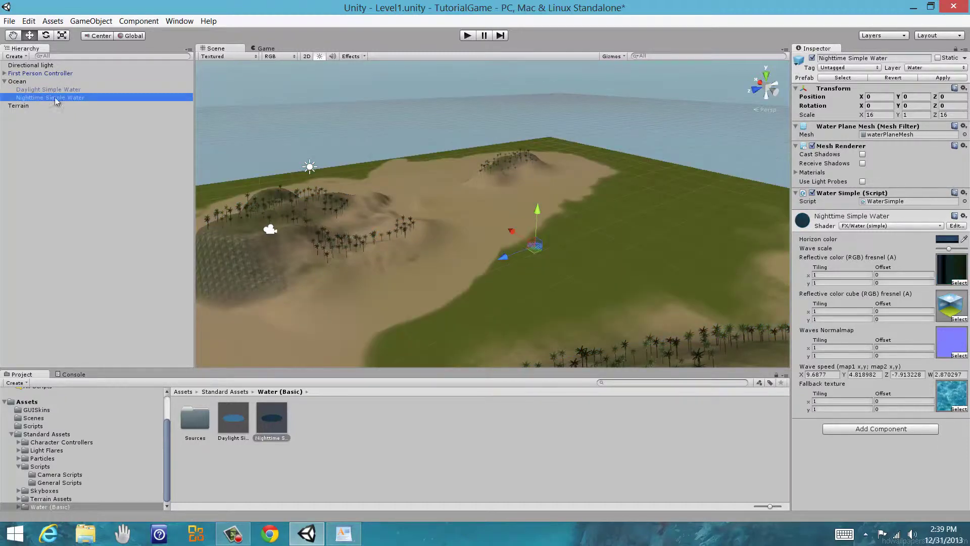
left_click(882, 116)
type("28")
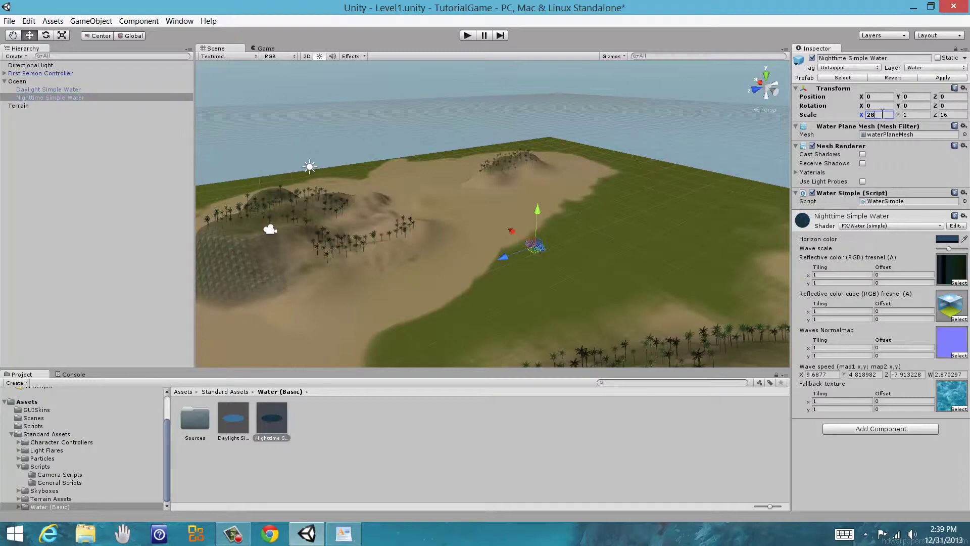
type("7")
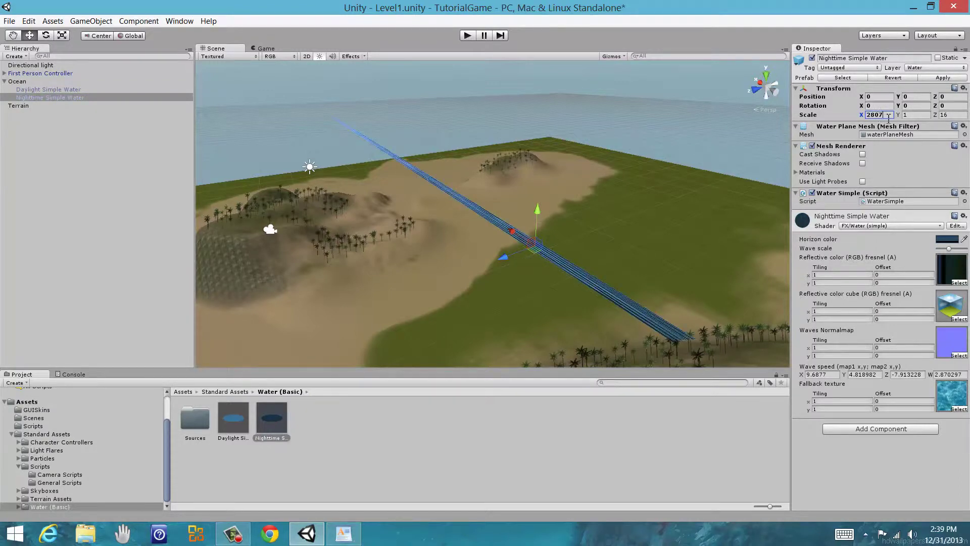
left_click(70, 89)
left_click(67, 97)
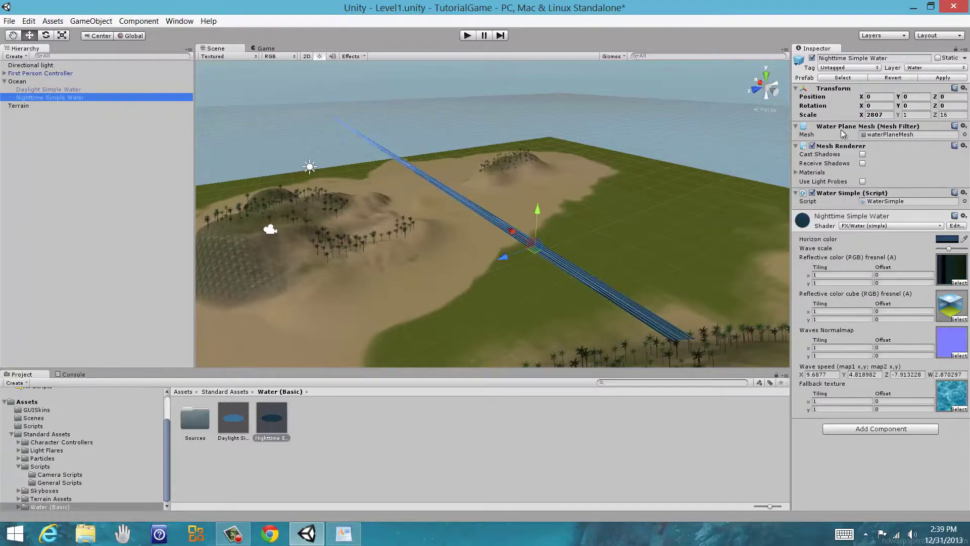
left_click(881, 116)
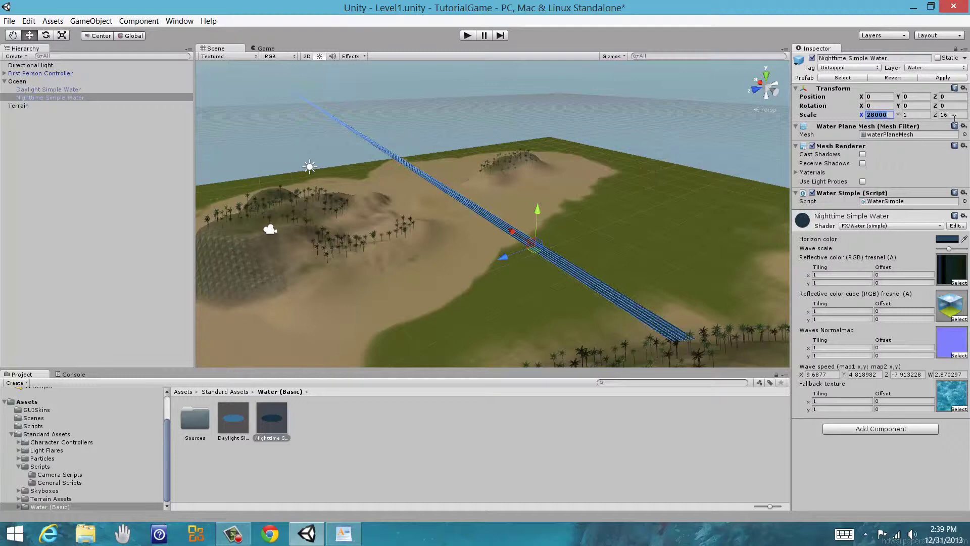
type("28000")
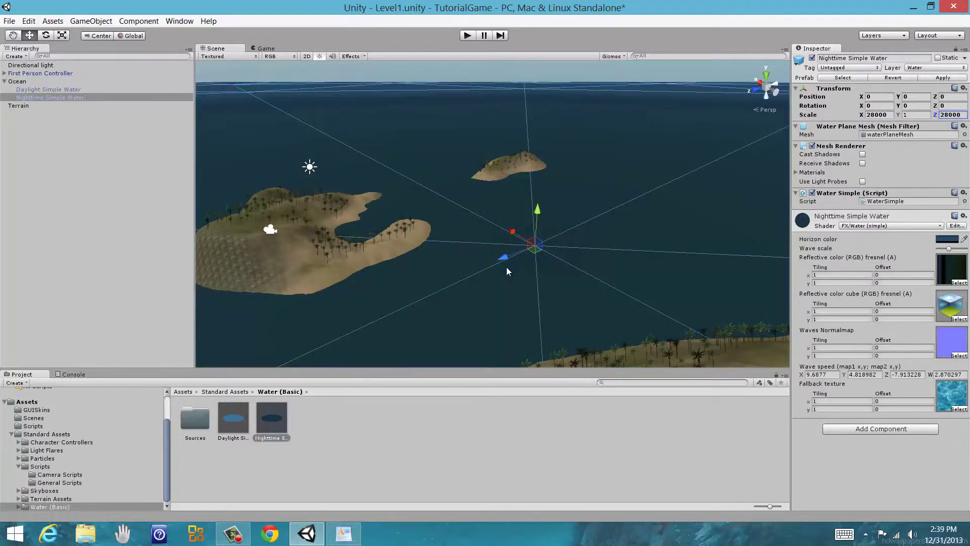
Examine the extent of the nighttime water plane around the islands from far away and close up.
right_click_drag(509, 271, 603, 120)
right_click_drag(600, 237, 572, 386)
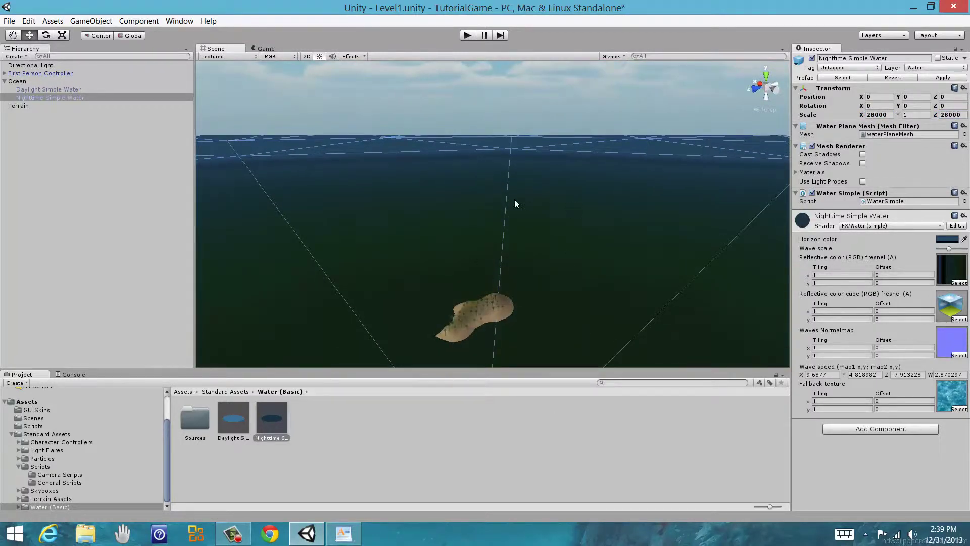
right_click_drag(515, 204, 543, 200)
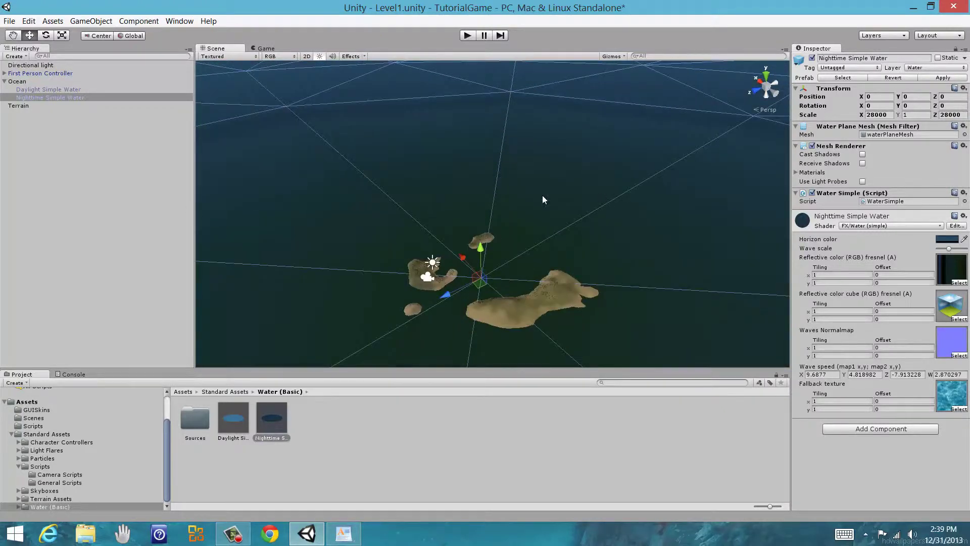
scroll(504, 207, "down", 10)
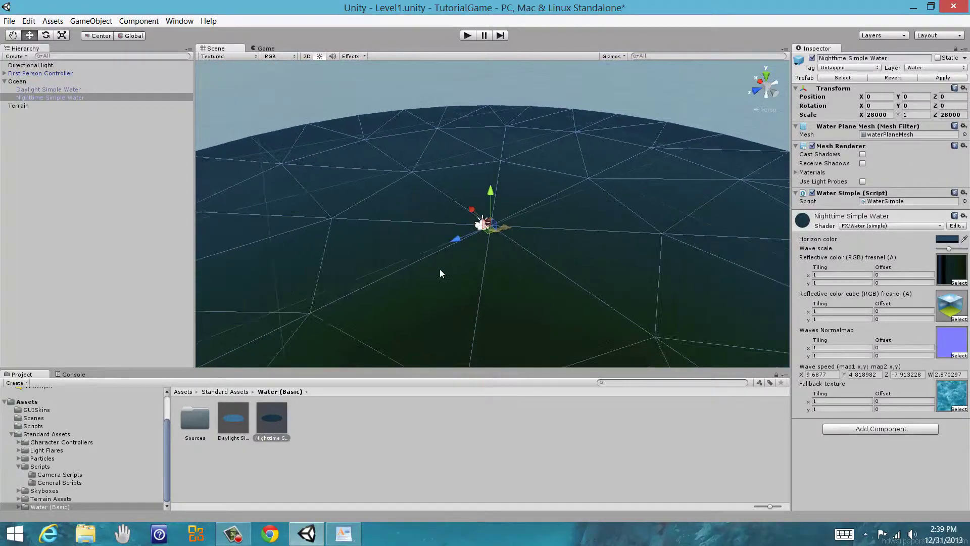
scroll(440, 274, "down", 3)
scroll(632, 135, "down", 3)
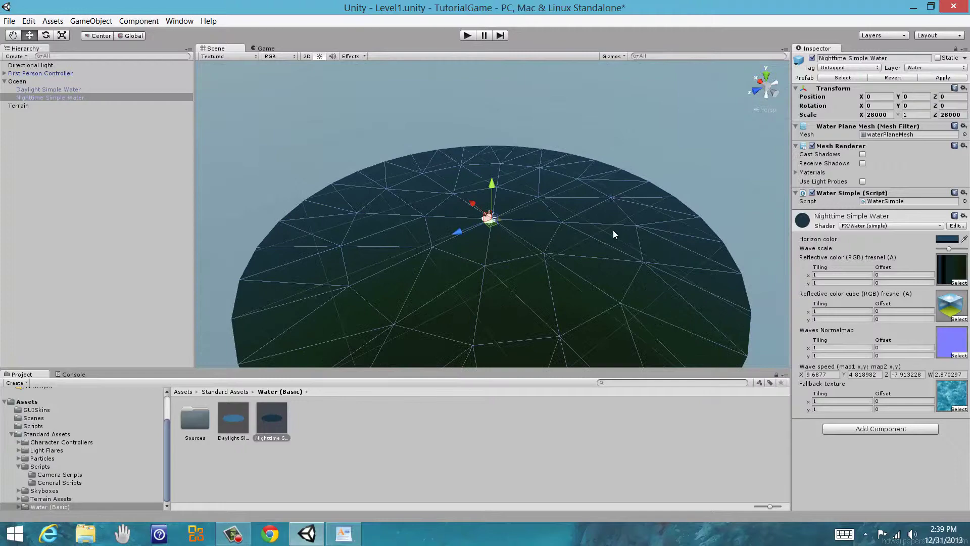
right_click_drag(614, 230, 651, 258)
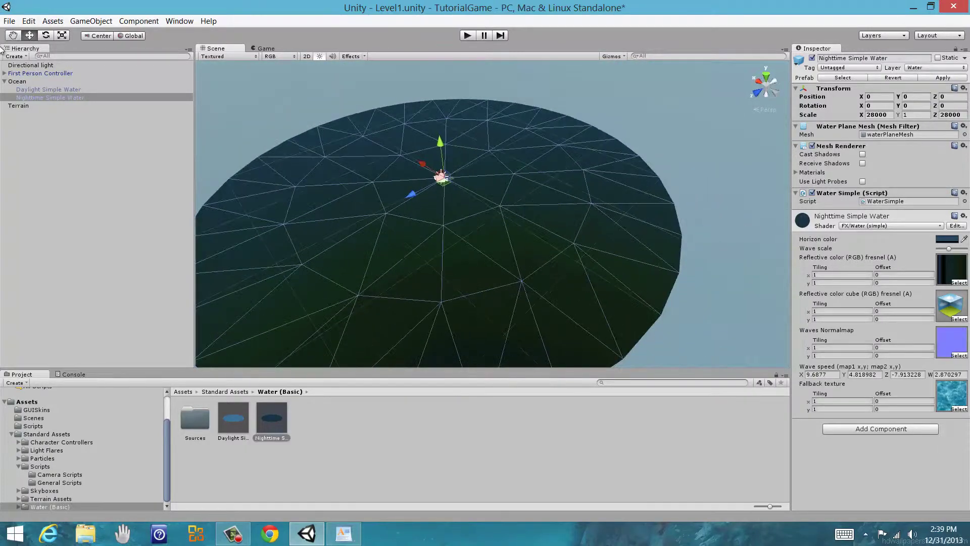
double_click(50, 98)
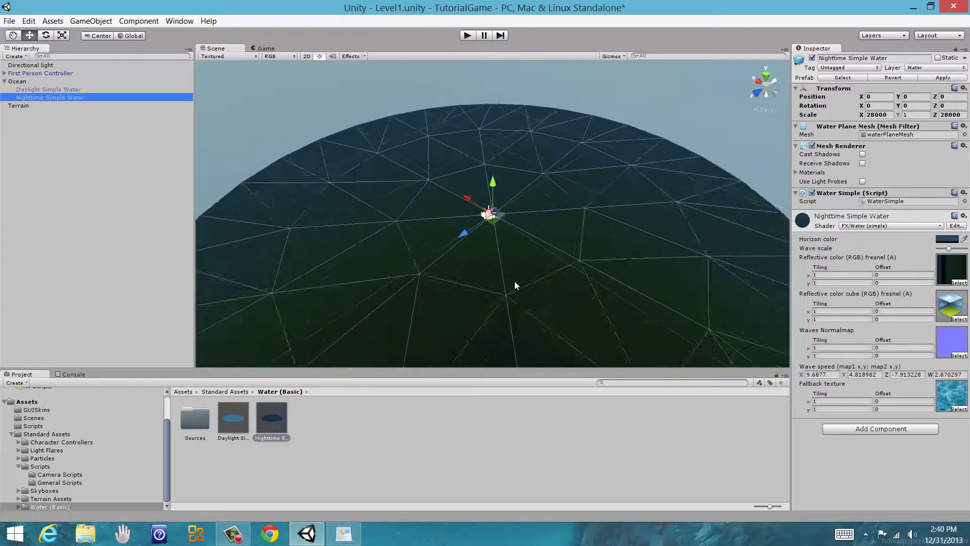
right_click_drag(529, 240, 495, 134)
key("w")
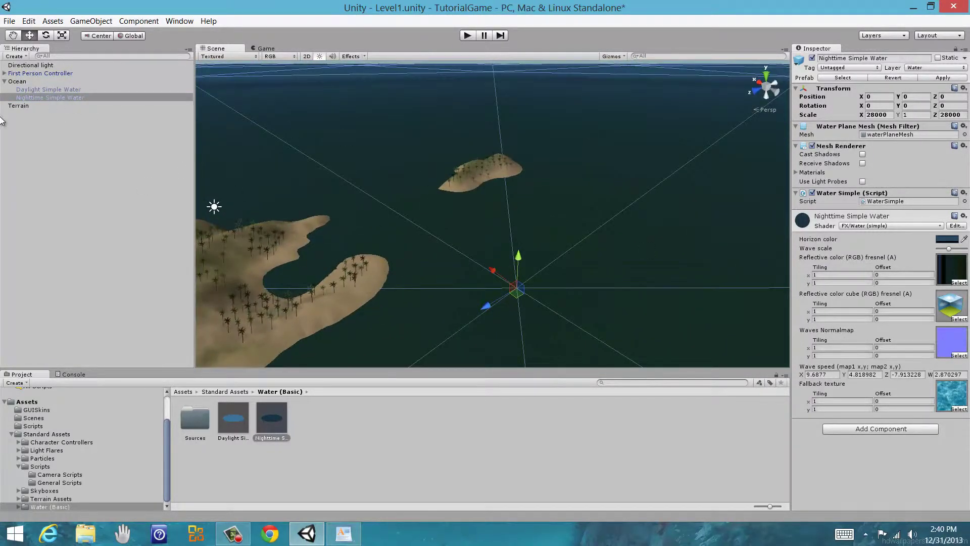
Reactivate Daylight Simple Water and examine how the daylight and nighttime water planes overlap towards the horizon.
left_click(49, 90)
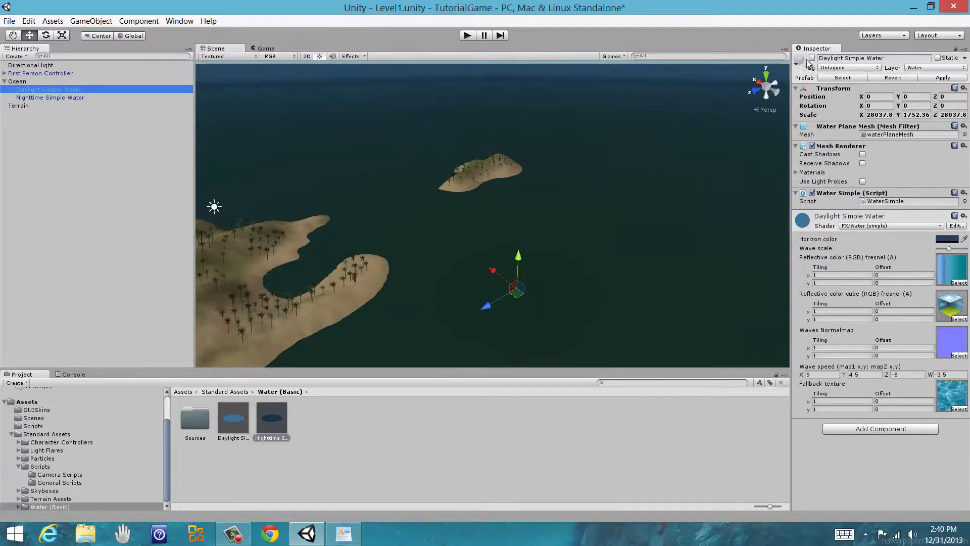
left_click(811, 58)
left_click(67, 96)
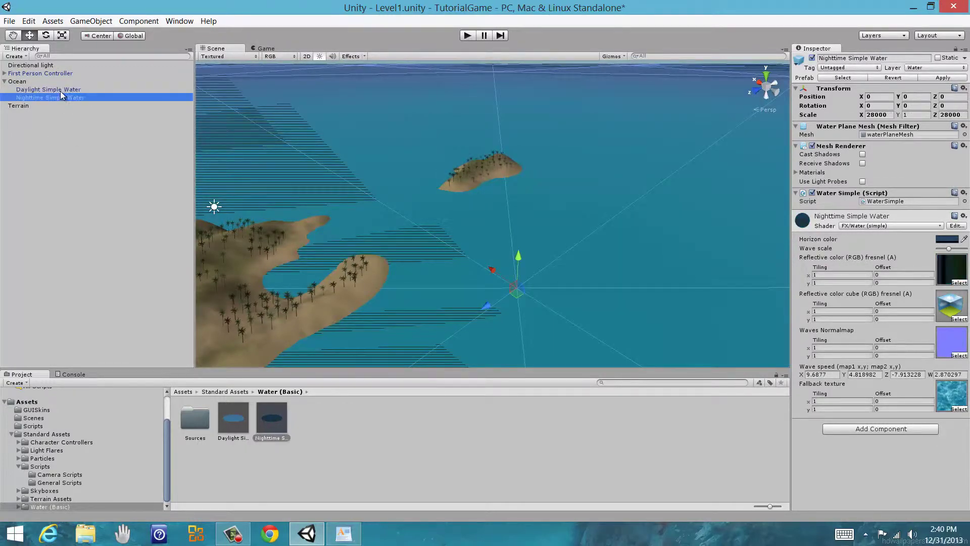
left_click(59, 91)
left_click(59, 103)
left_click(77, 99)
left_click(86, 91)
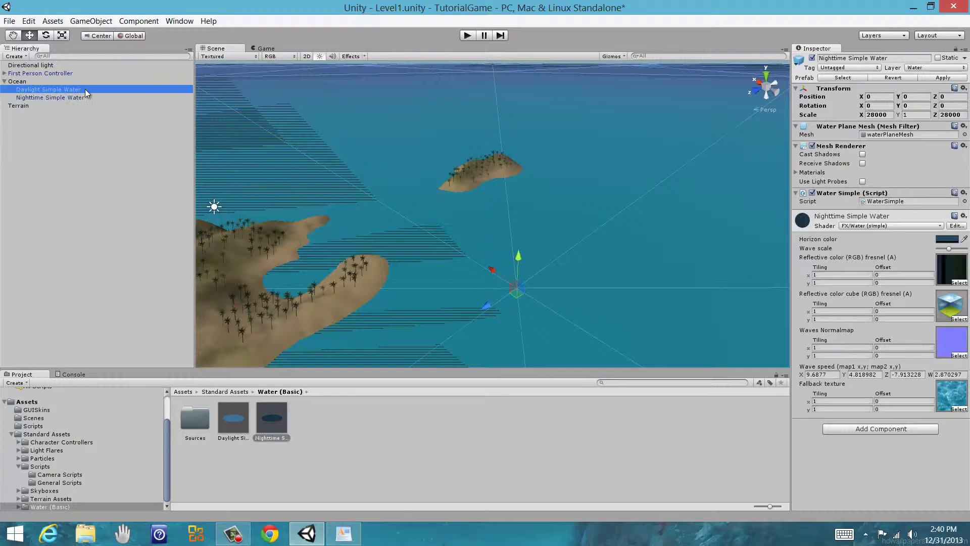
left_click(81, 97)
right_click_drag(387, 170, 378, 134)
left_click_drag(378, 135, 486, 116, "alt")
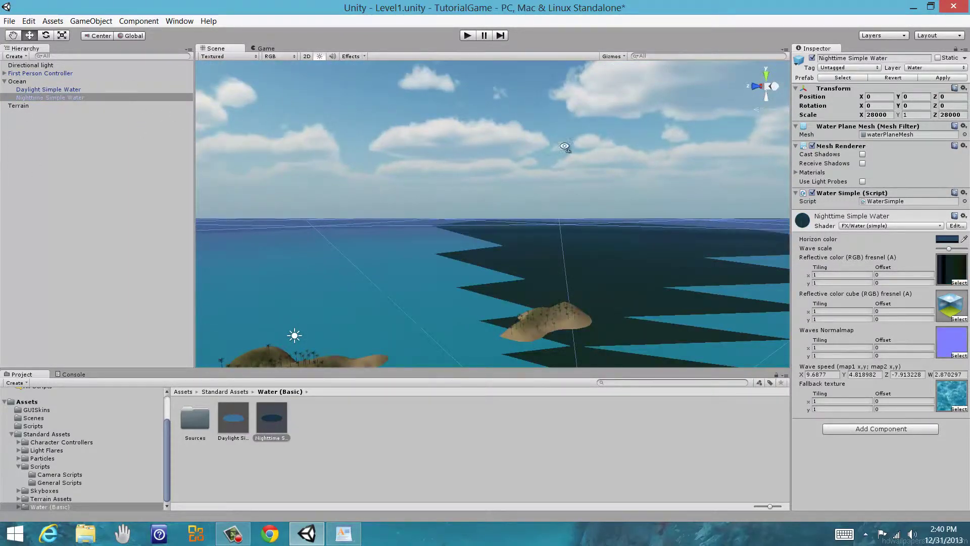
left_click_drag(565, 147, 354, 202, "alt")
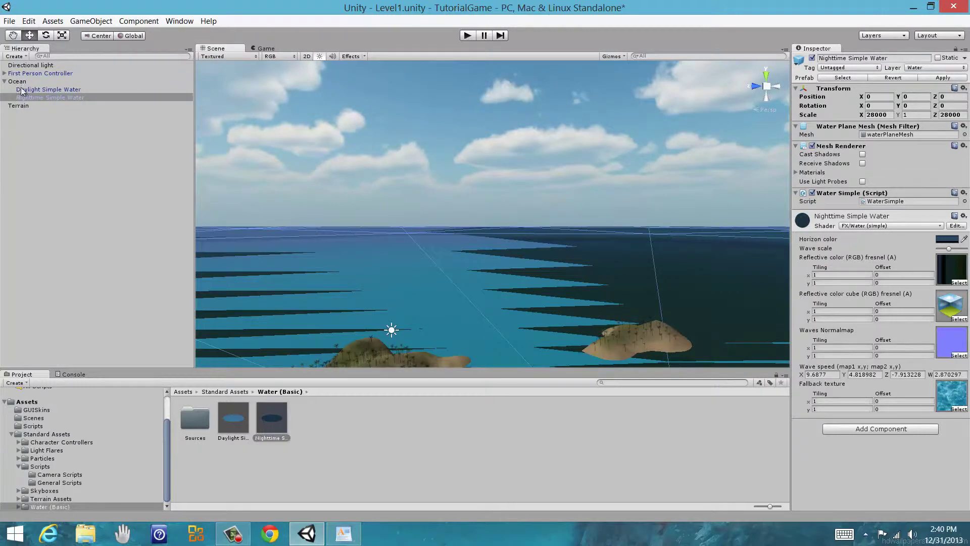
Delete the Nighttime Simple Water object from Ocean.
left_click(72, 92)
left_click(81, 97)
key("Delete")
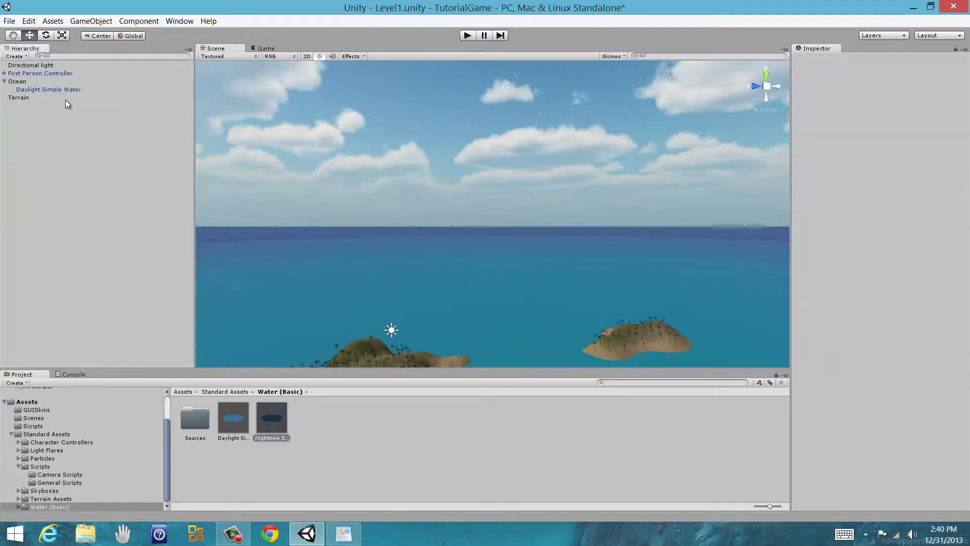
Set the Daylight Simple Water object's scale to X 30000, Y 1 and Z 30000, and check the water around the islands.
left_click(74, 89)
left_click_drag(356, 122, 457, 232, "alt")
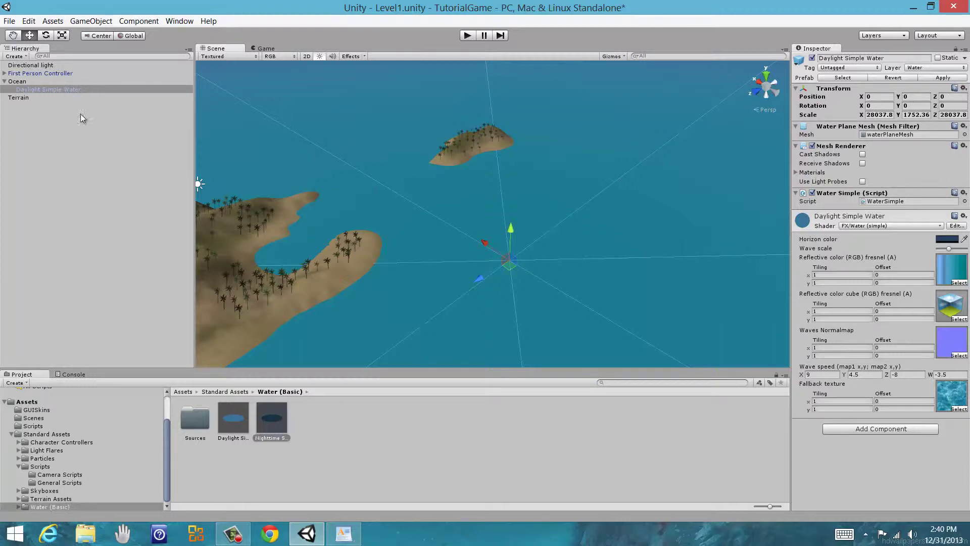
left_click(17, 82)
left_click(53, 88)
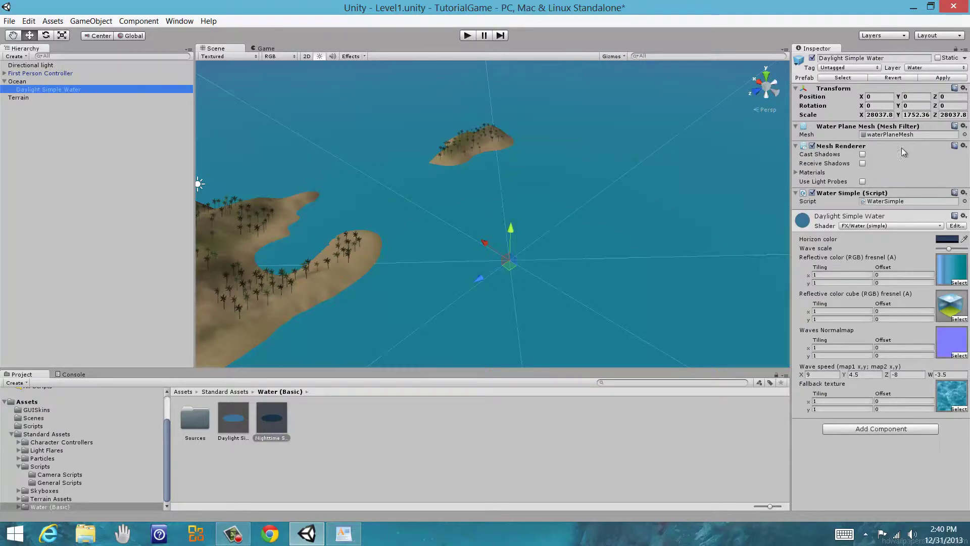
left_click(877, 116)
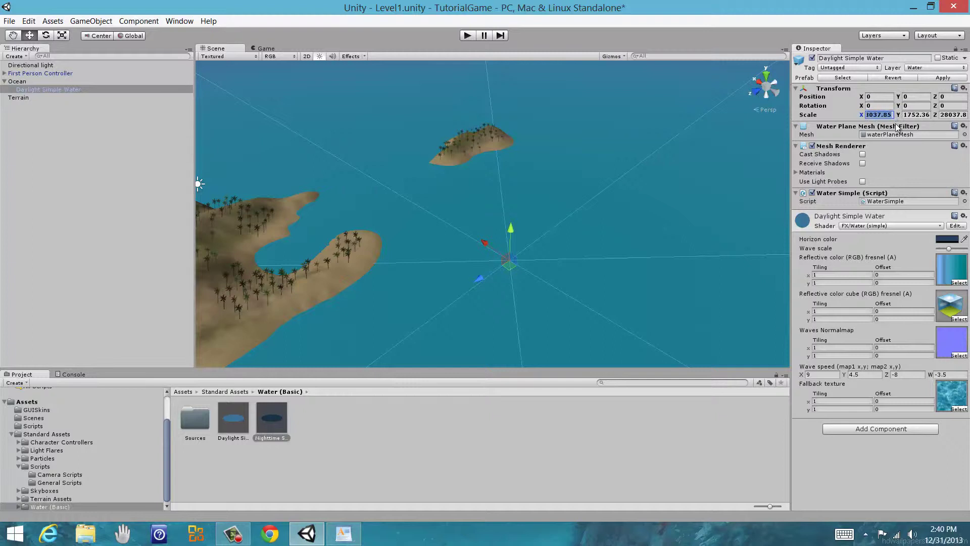
type("30000")
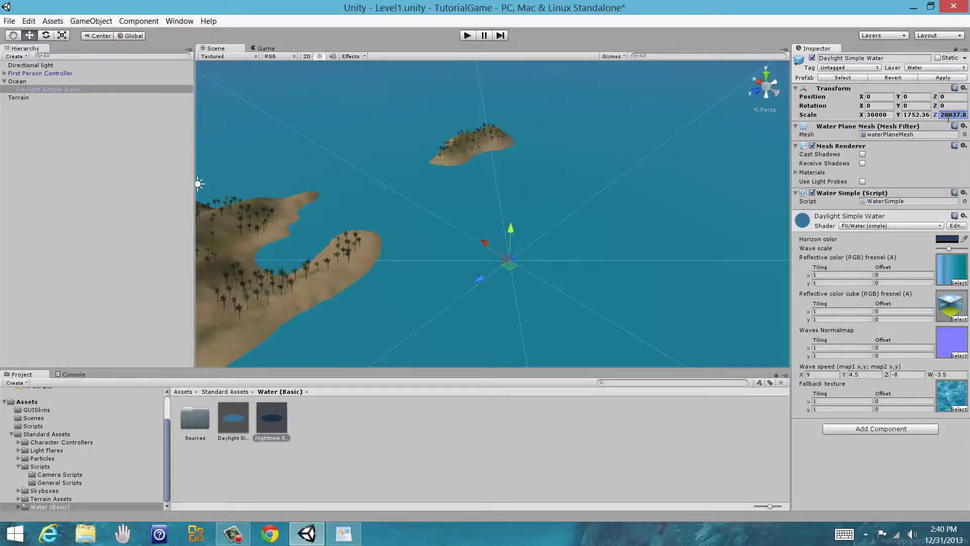
type("30000")
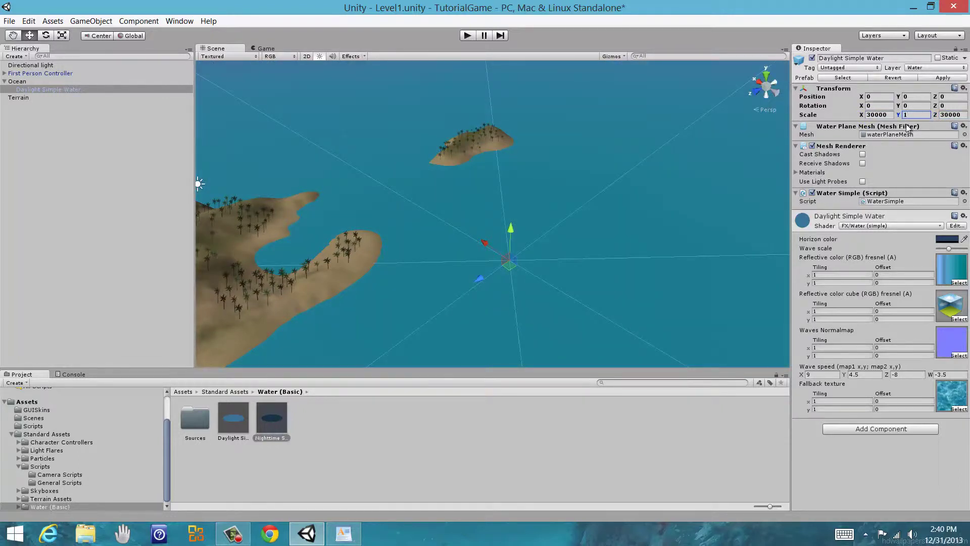
right_click_drag(567, 163, 500, 97)
middle_click_drag(667, 318, 493, 211)
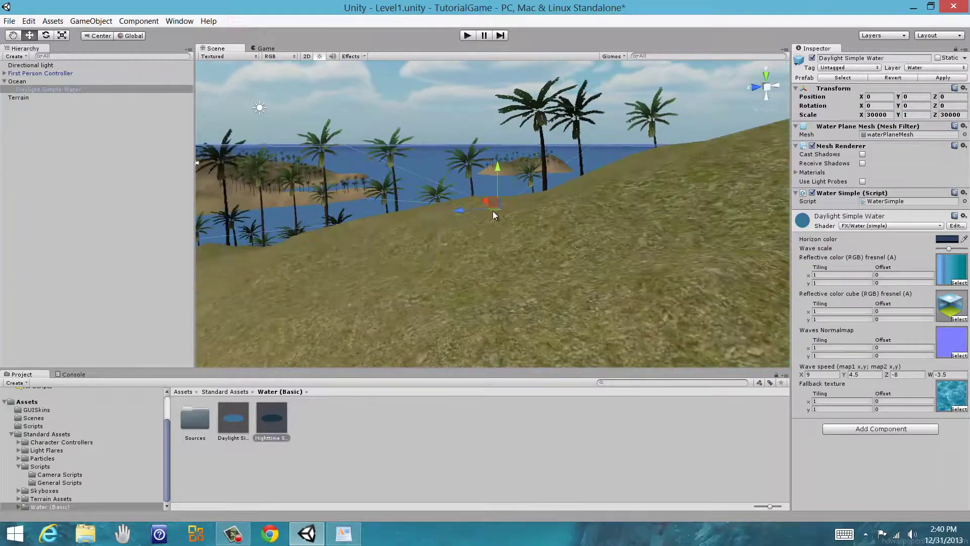
middle_click_drag(508, 163, 511, 202)
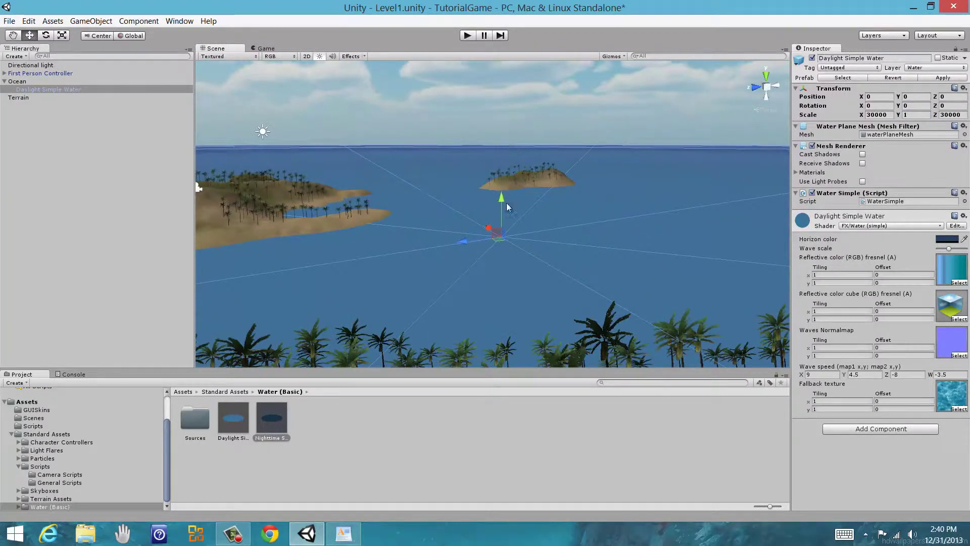
Examine the enlarged daylight water plane around the islands and out to the horizon, from close up, below the surface and above.
scroll(480, 292, "up", 8)
middle_click_drag(549, 280, 519, 226)
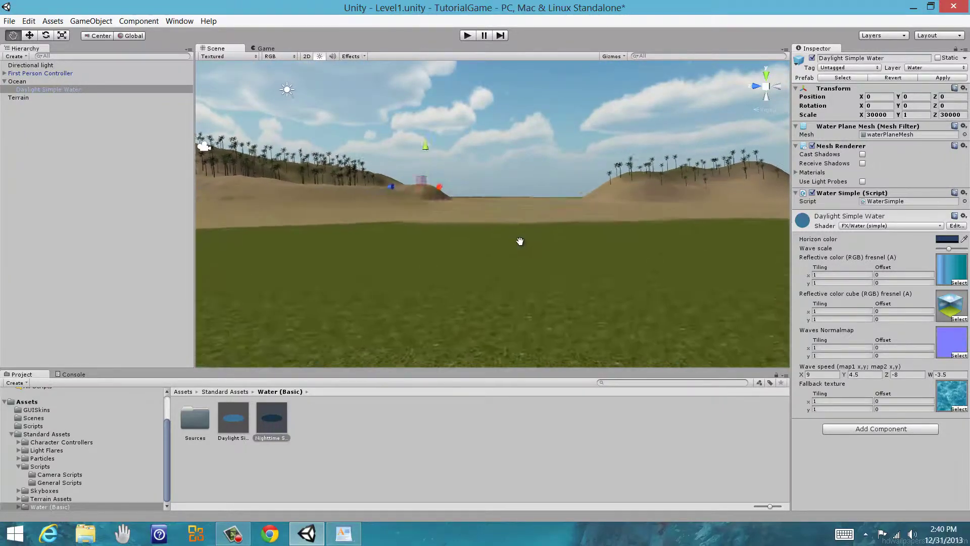
right_click_drag(519, 226, 492, 194)
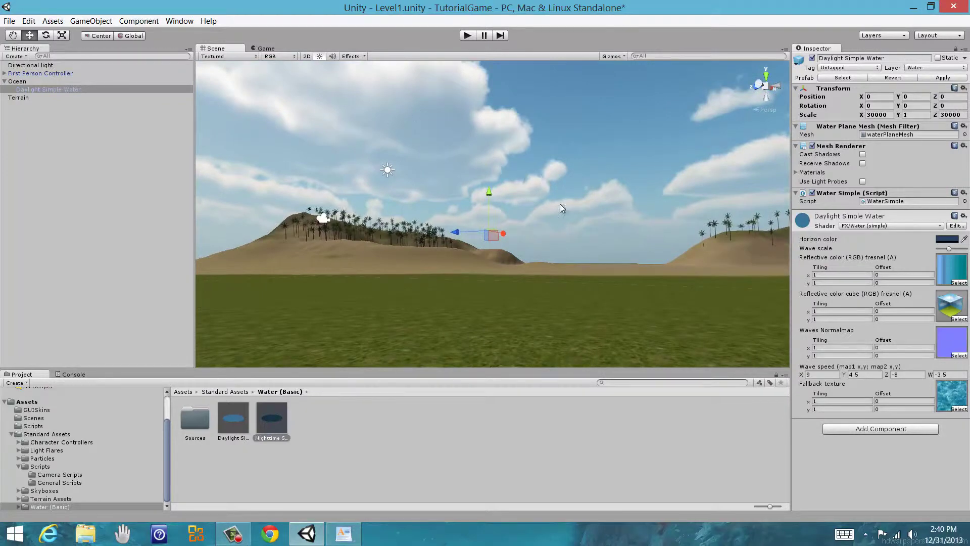
right_click_drag(560, 204, 653, 210)
middle_click_drag(617, 260, 617, 307)
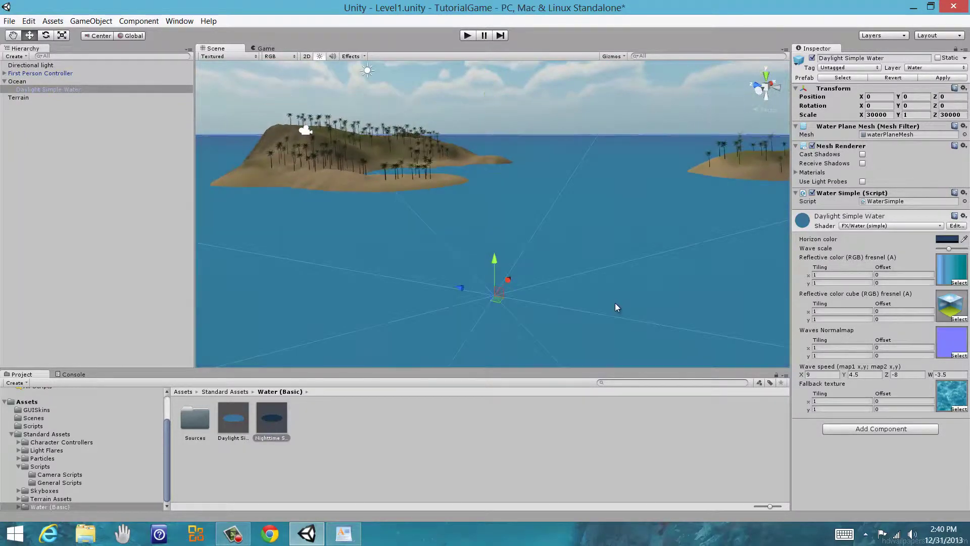
right_click_drag(507, 197, 509, 216)
middle_click_drag(541, 203, 520, 188)
right_click_drag(556, 283, 507, 289)
middle_click_drag(515, 248, 455, 222)
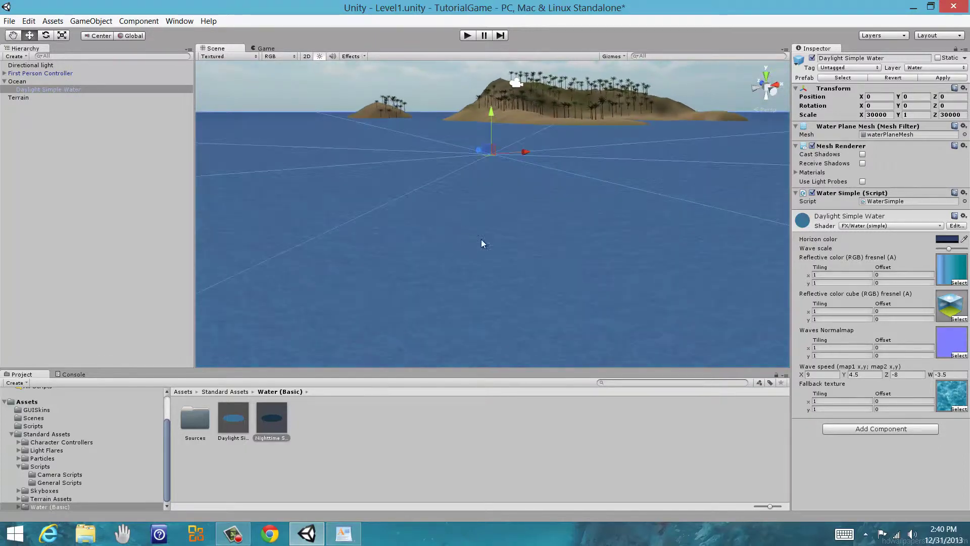
middle_click_drag(549, 262, 523, 253)
middle_click_drag(596, 263, 557, 248)
right_click_drag(510, 208, 512, 195)
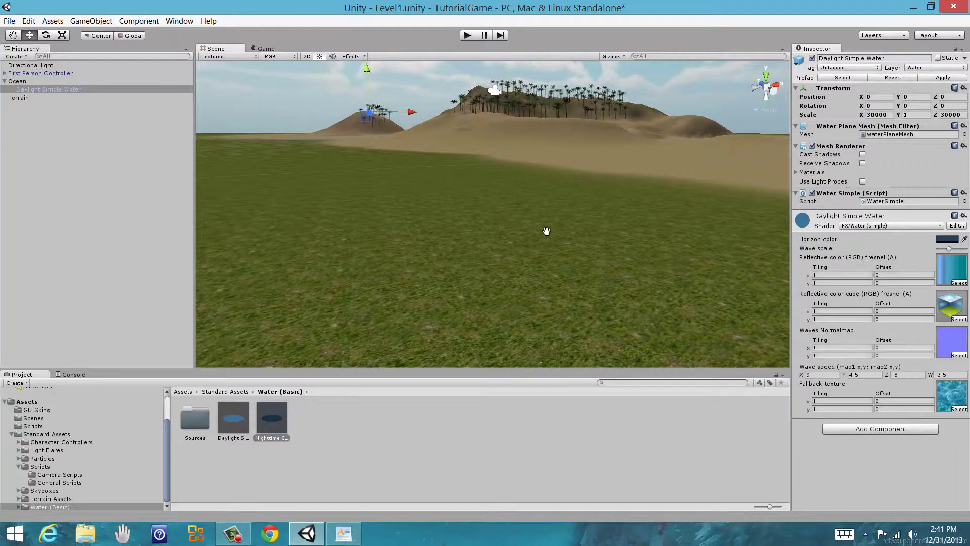
middle_click_drag(545, 231, 411, 246)
right_click_drag(589, 218, 266, 148)
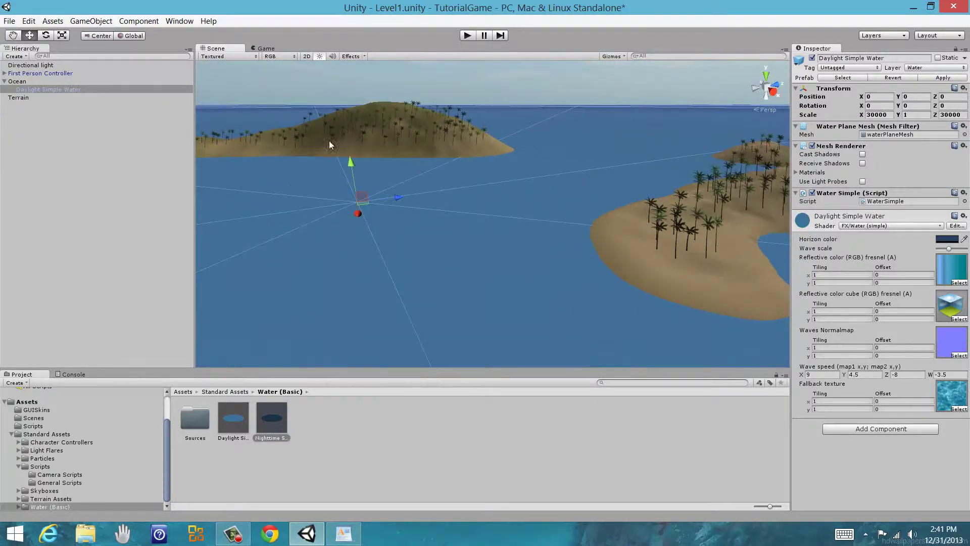
middle_click_drag(467, 234, 585, 317)
right_click_drag(550, 196, 475, 276)
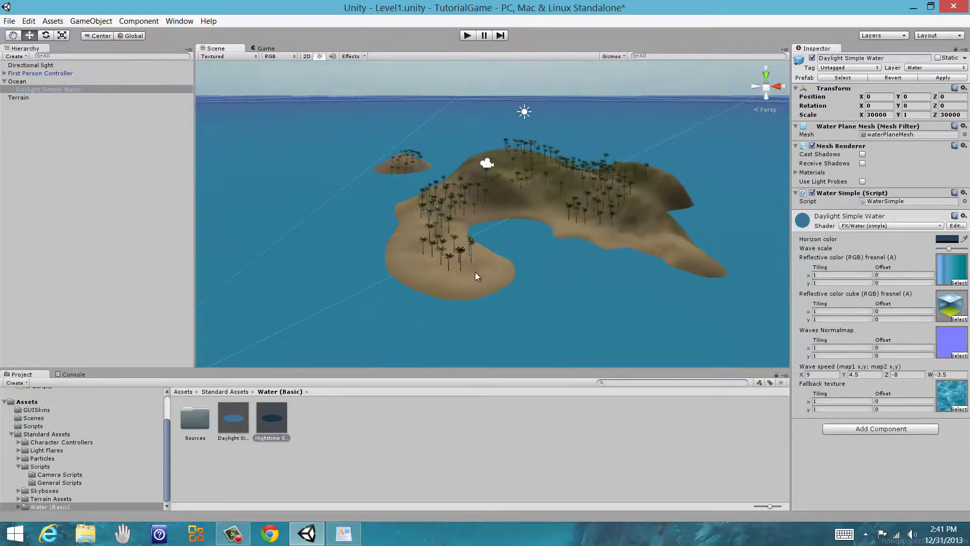
Locate the First Person Controller on the island and raise it slightly to a Y position of 83.4183.
left_click(20, 81)
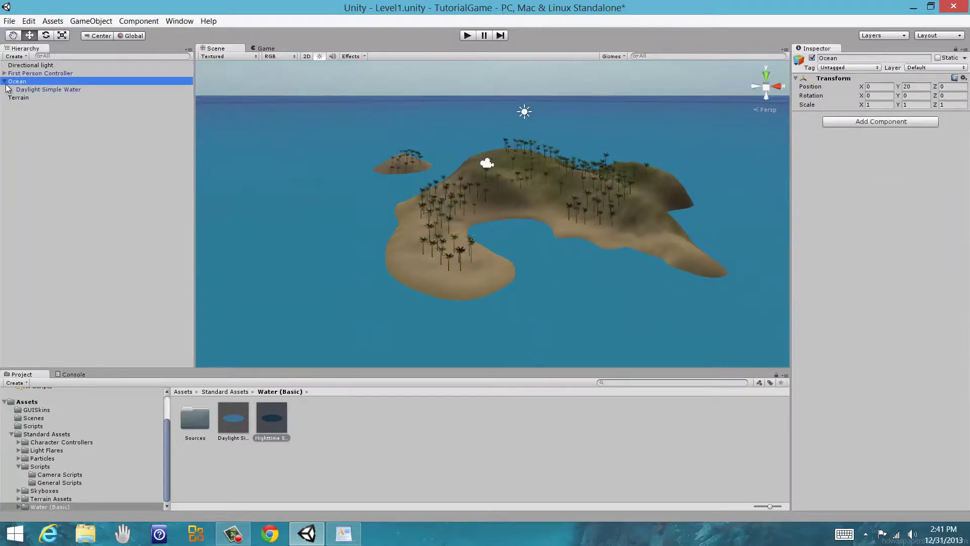
double_click(76, 73)
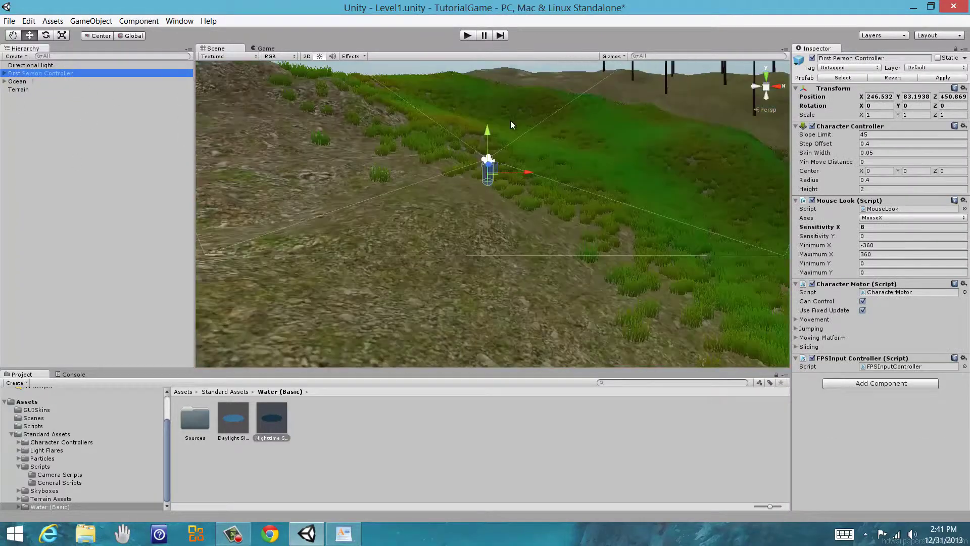
right_click_drag(559, 195, 549, 254)
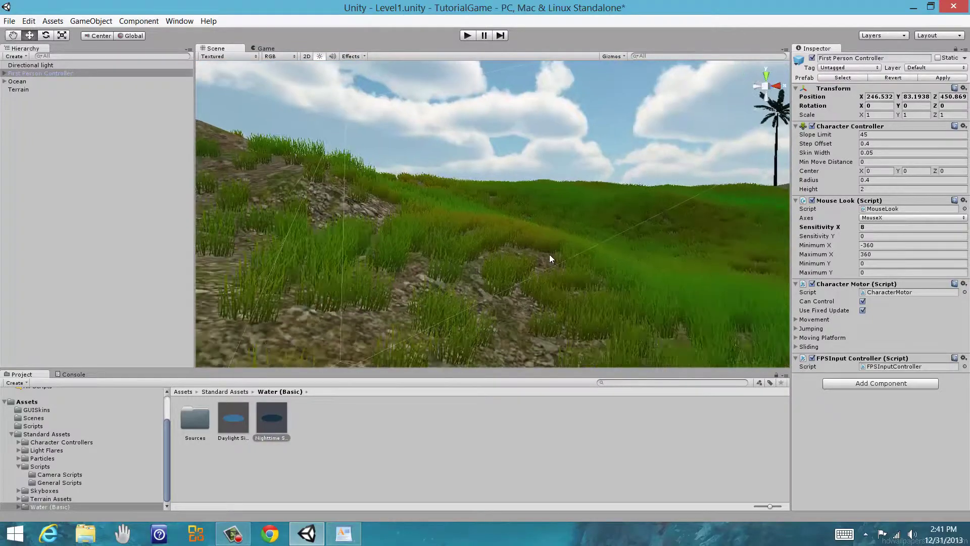
scroll(550, 254, "down", 4)
left_click_drag(416, 231, 408, 241)
right_click_drag(407, 241, 496, 244)
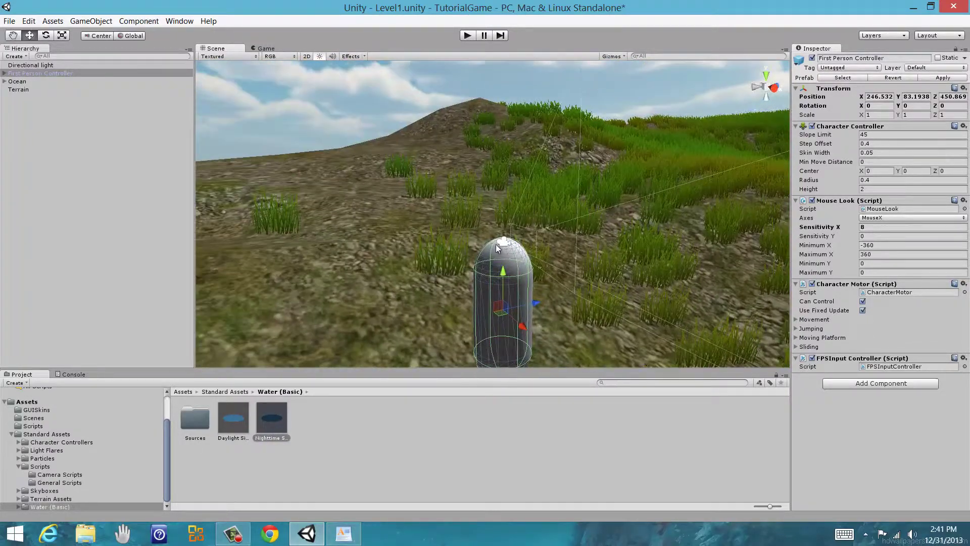
double_click(55, 74)
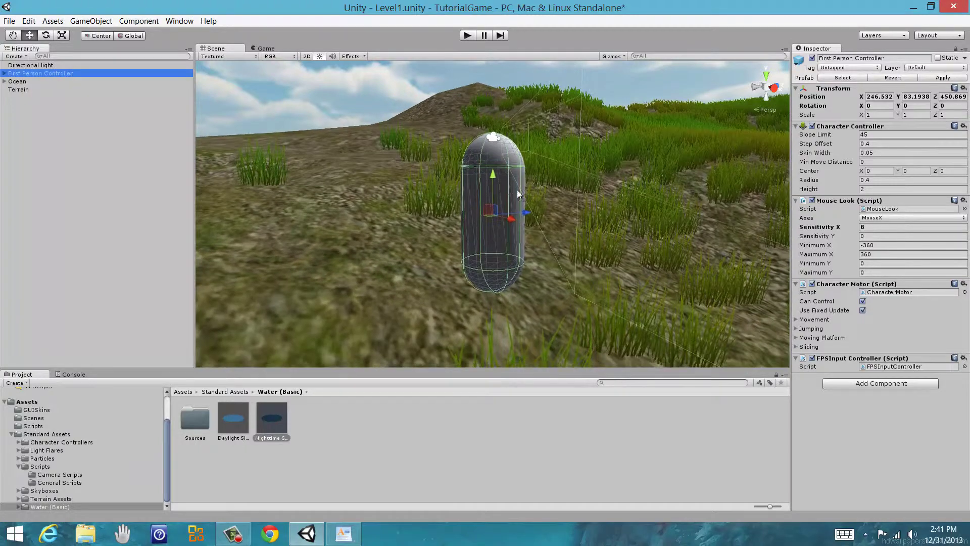
left_click_drag(494, 177, 491, 165)
middle_click_drag(563, 224, 505, 258)
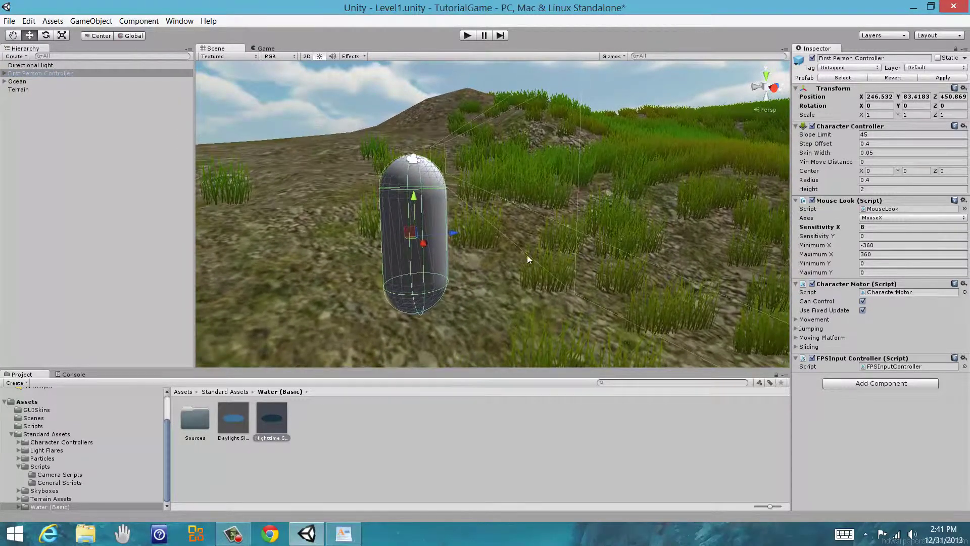
Select the Main Camera at the capsule's head and play-test the game from the first-person view.
left_click(417, 159)
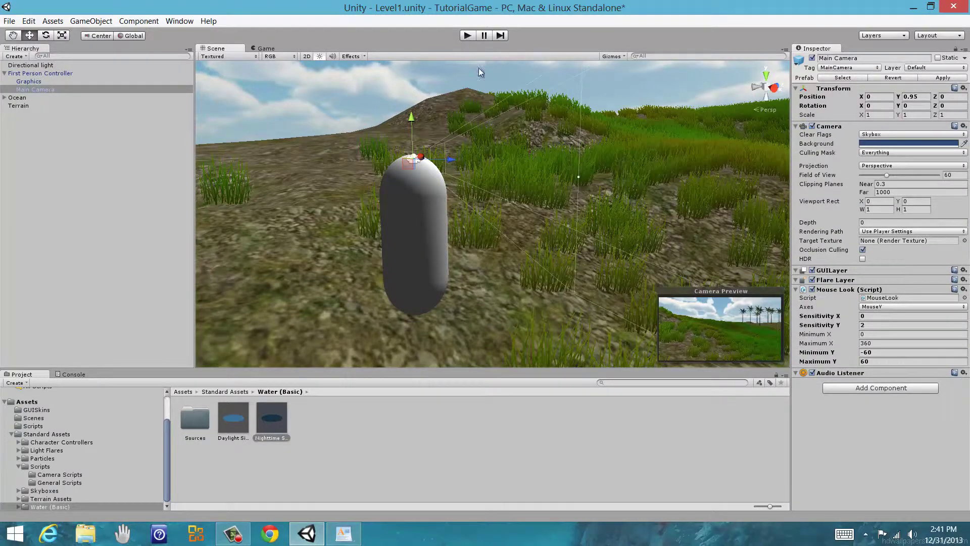
key("ctrl+p")
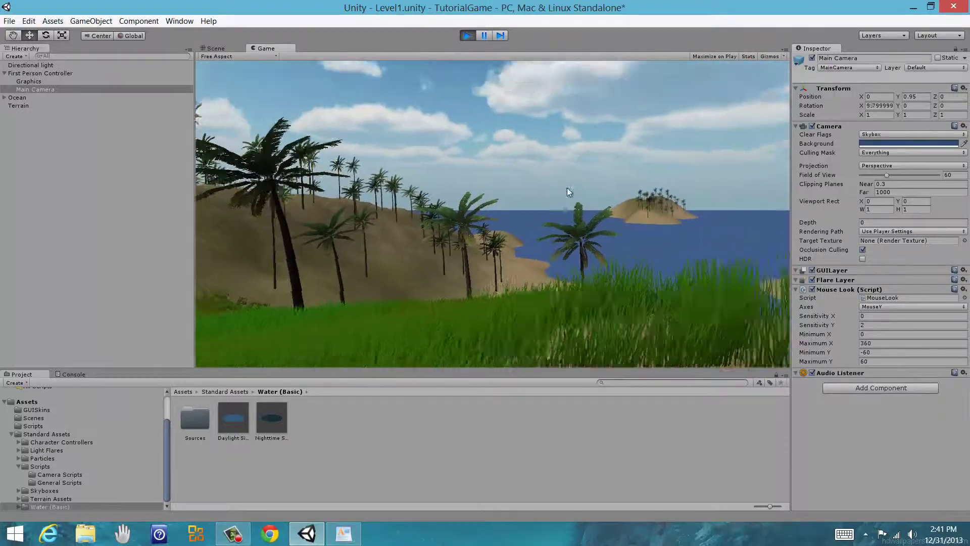
left_click(467, 35)
Examine the First Person Controller and its Graphics and Main Camera child objects one by one, in the hierarchy and on the capsule.
left_click_drag(453, 113, 388, 303)
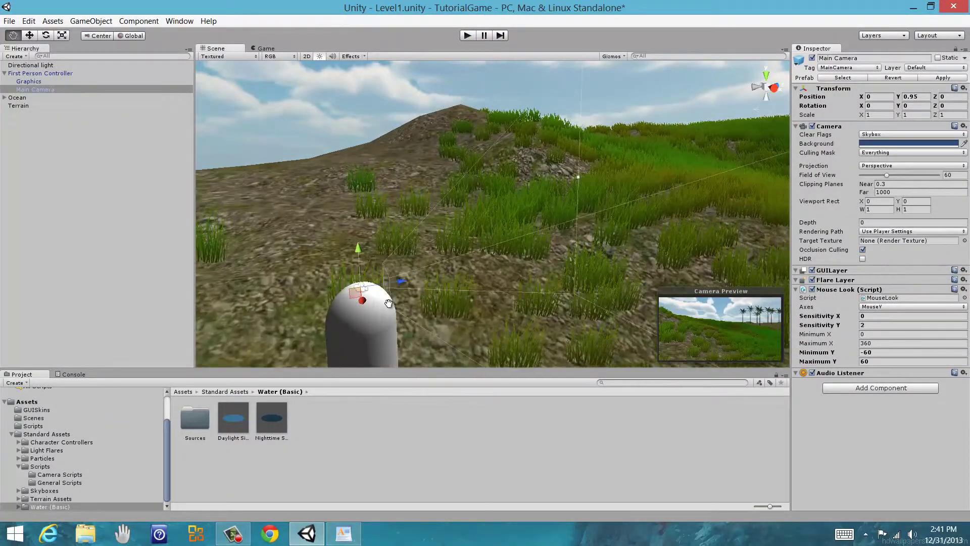
middle_click_drag(388, 303, 372, 257)
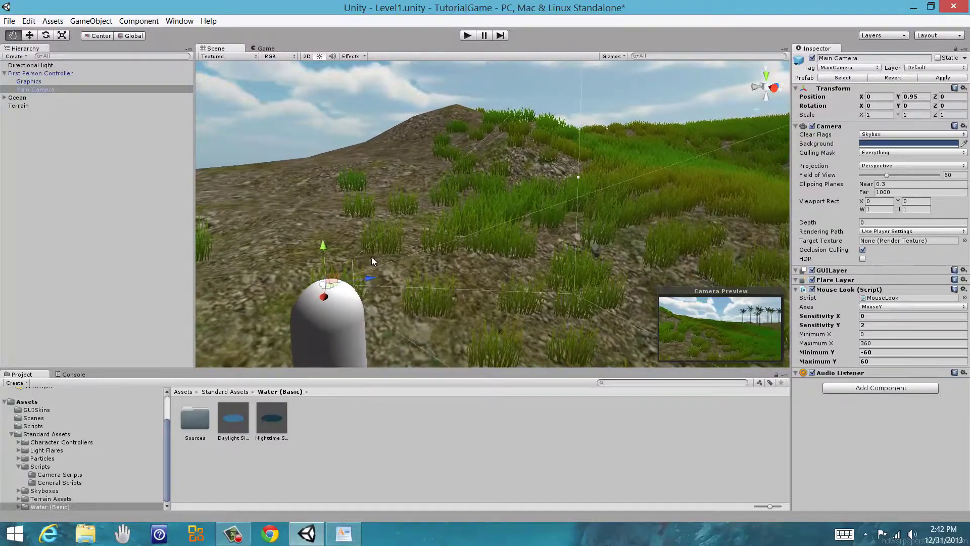
middle_click_drag(292, 224, 382, 160)
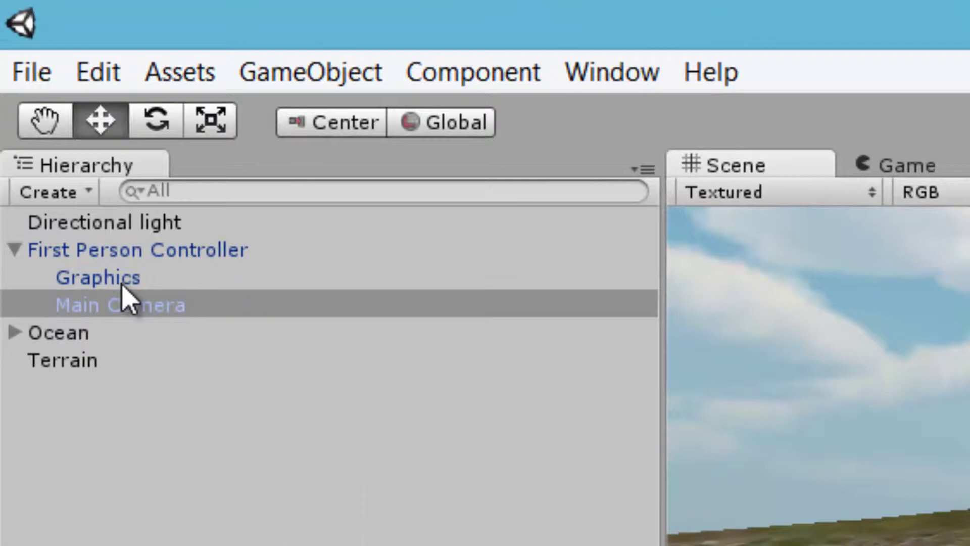
left_click(129, 270)
left_click(129, 252)
left_click(115, 303)
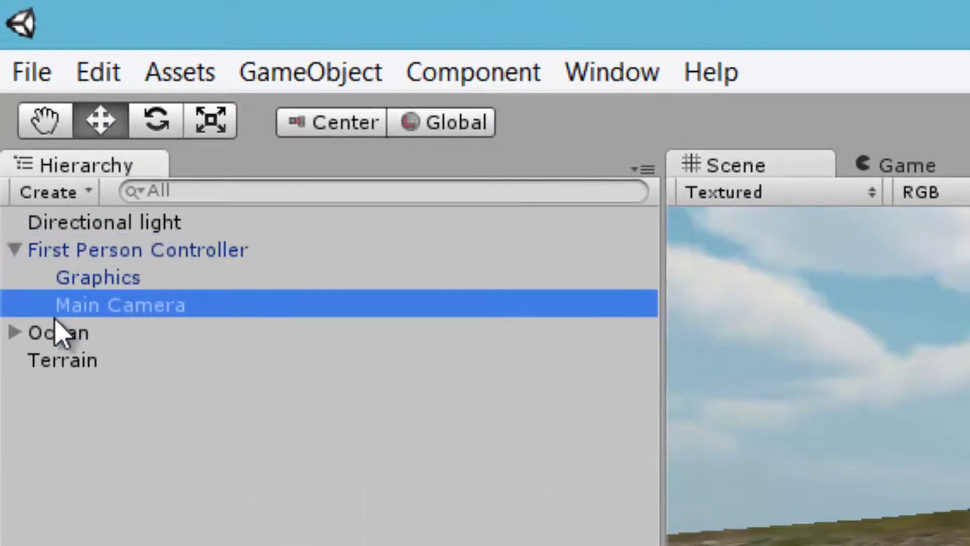
left_click(79, 253)
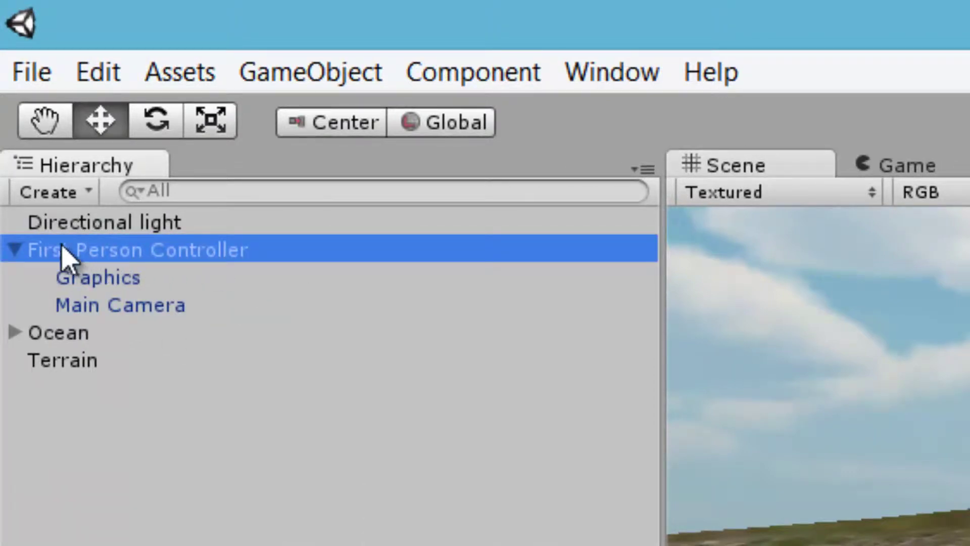
middle_click_drag(955, 455, 955, 477)
middle_click_drag(955, 485, 955, 454)
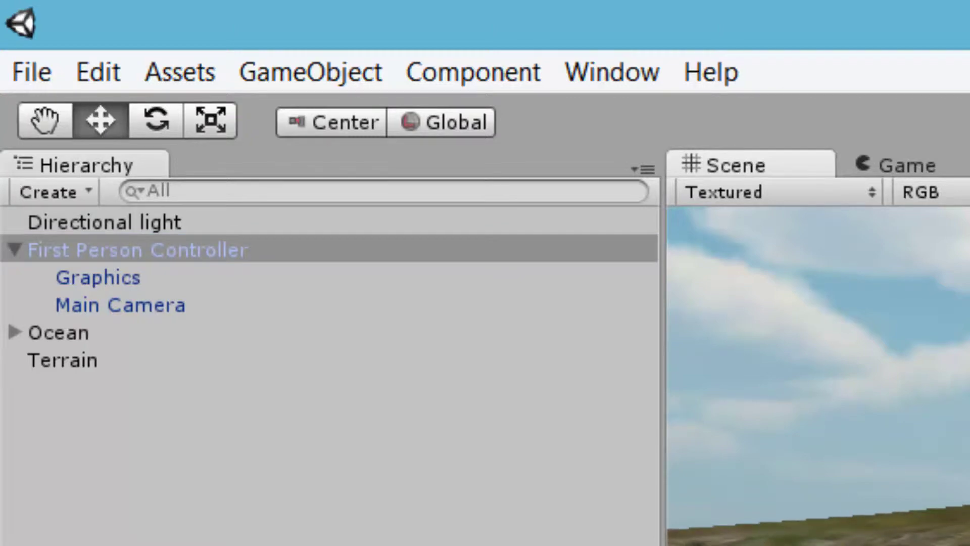
left_click(133, 305)
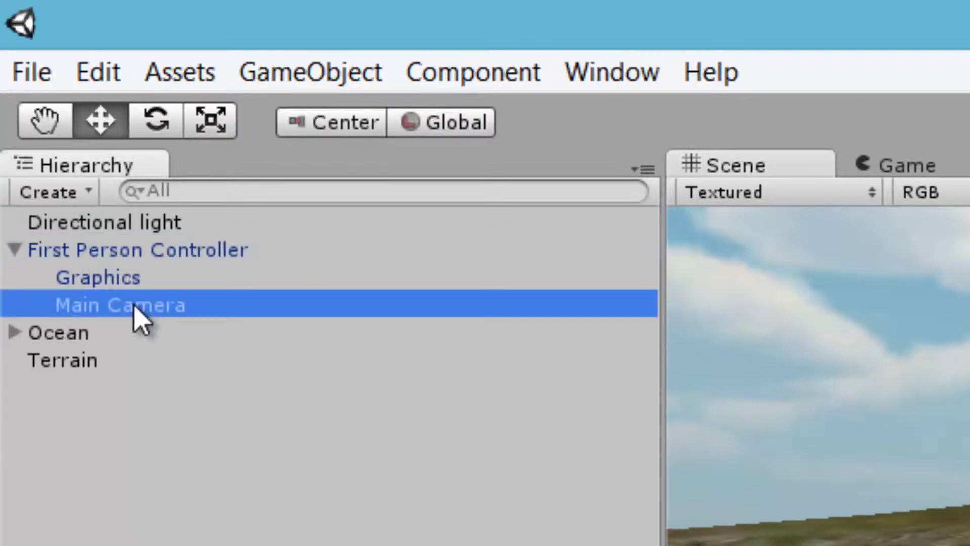
left_click(161, 253)
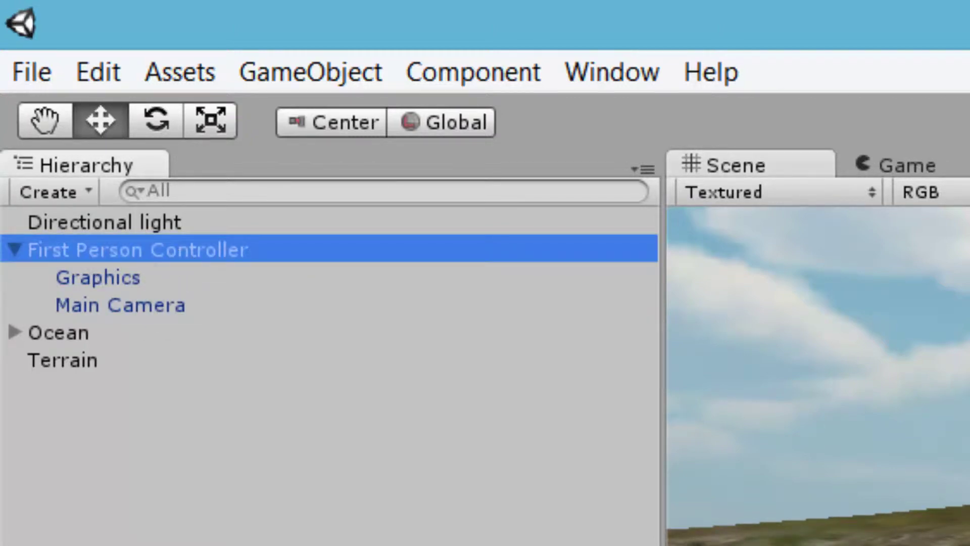
right_click_drag(950, 430, 950, 515)
left_click(124, 277)
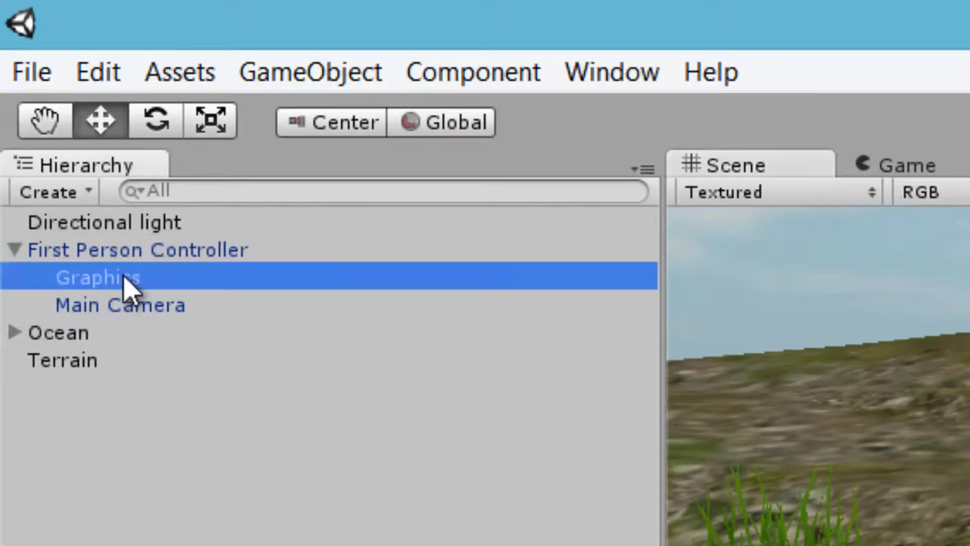
key("Down")
key("Up")
key("Down")
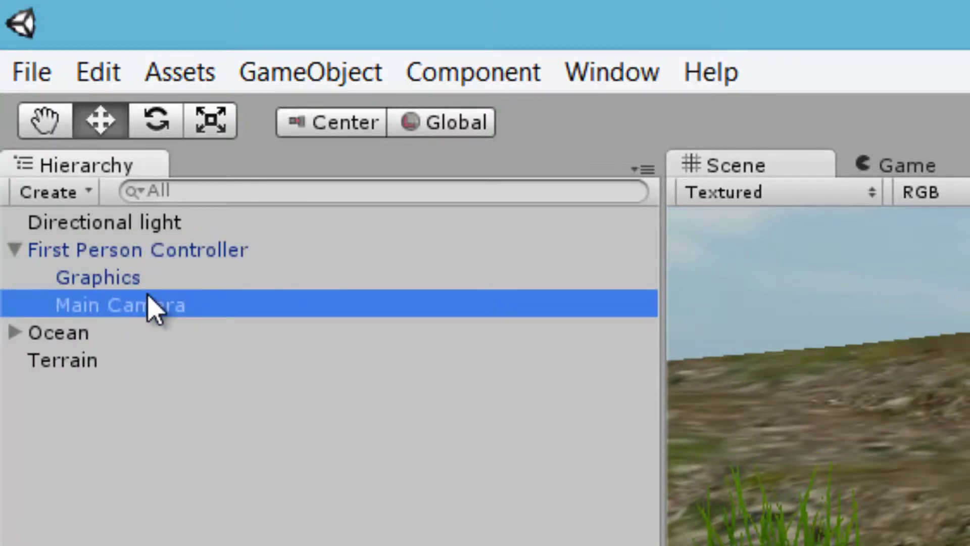
left_click(198, 255)
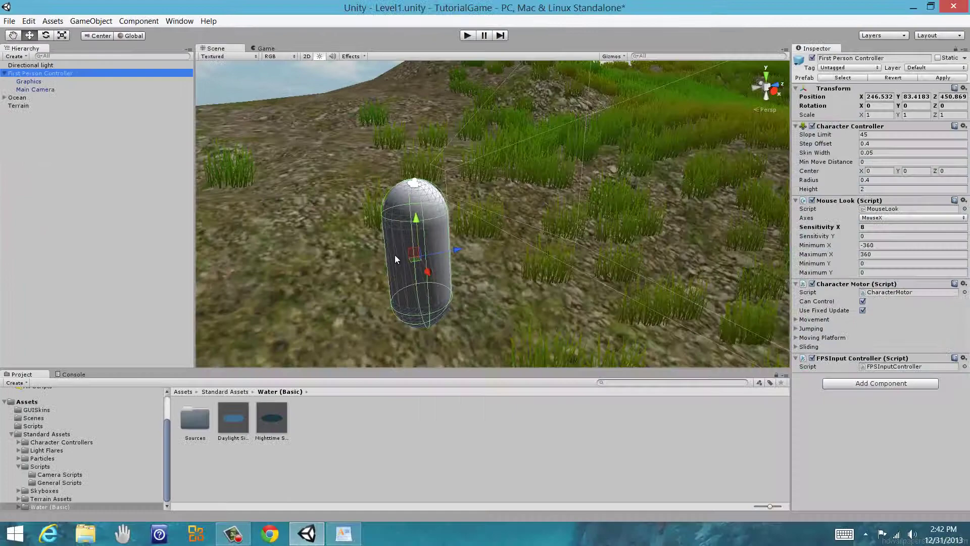
left_click(33, 88)
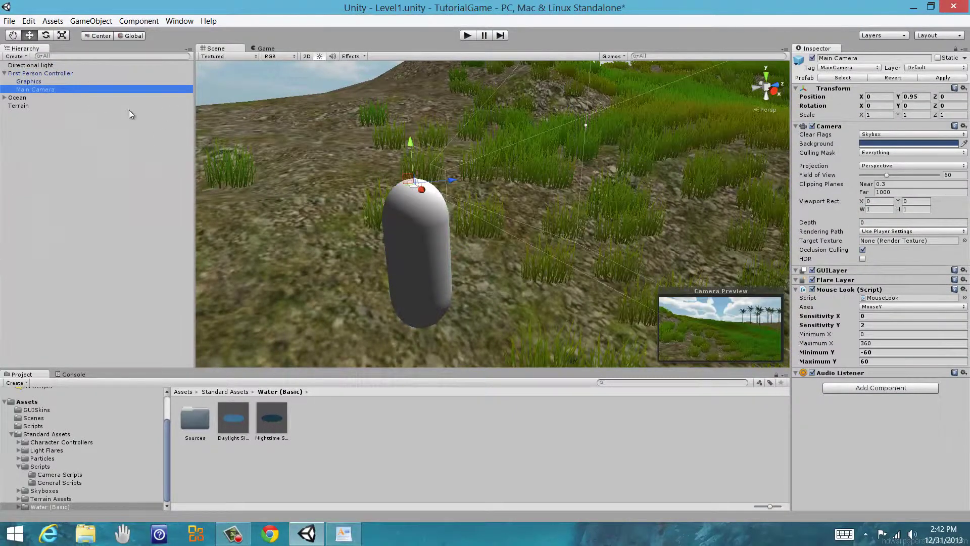
Move the First Person Controller across the ground to X 247.064 and Z 451.890, and undo the last change made with Graphics selected.
left_click(53, 74)
left_click_drag(395, 248, 547, 231)
left_click(31, 82)
key("ctrl+z")
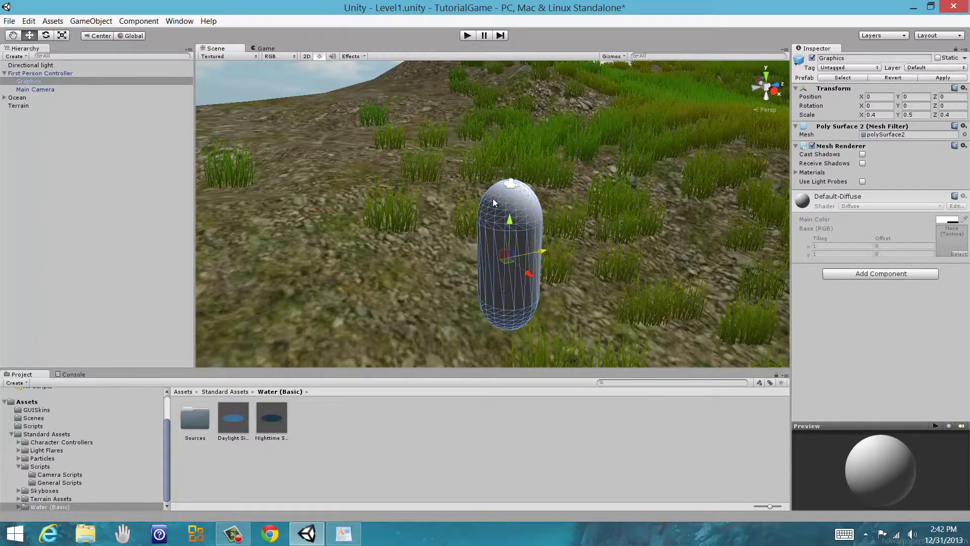
left_click(21, 74)
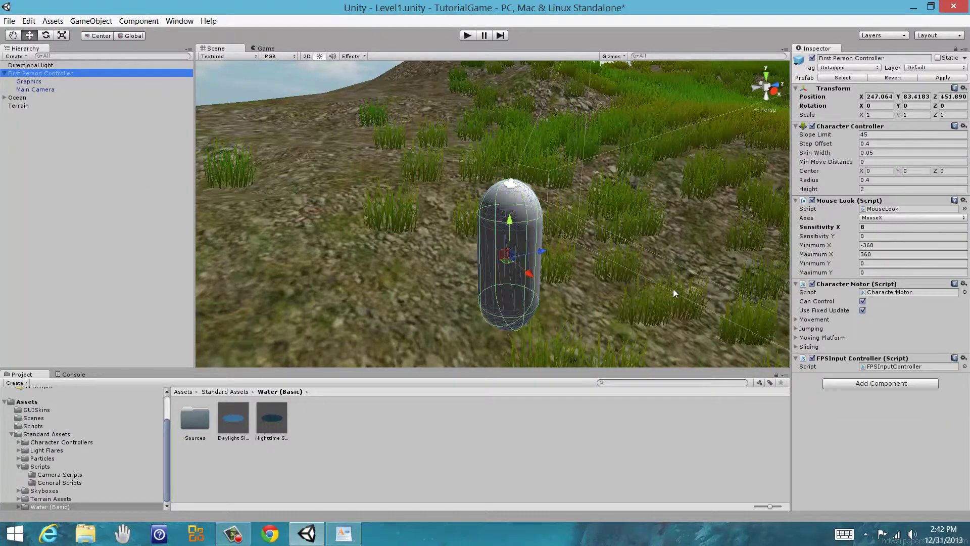
Deactivate the Graphics object and check how the First Person Controller looks in the scene without its capsule.
left_click(42, 81)
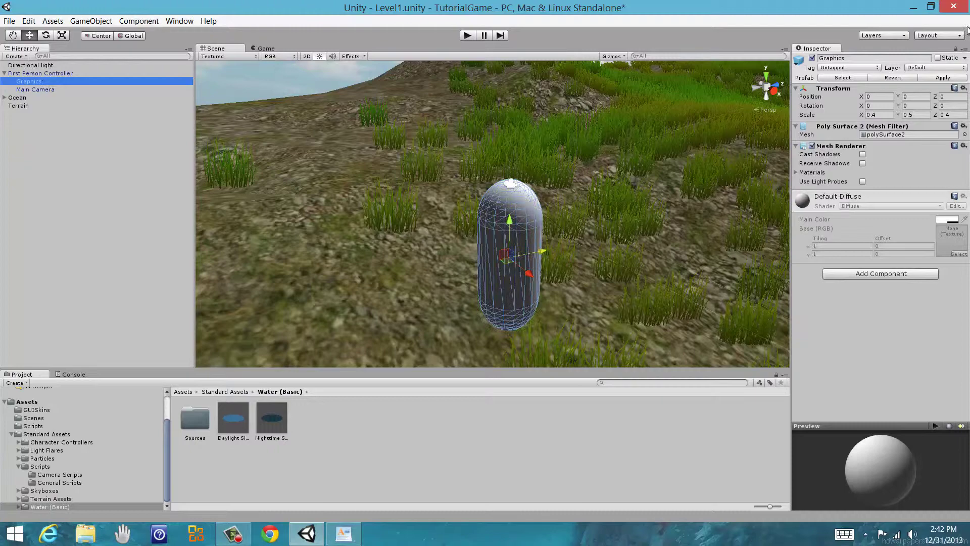
left_click(812, 58)
double_click(59, 73)
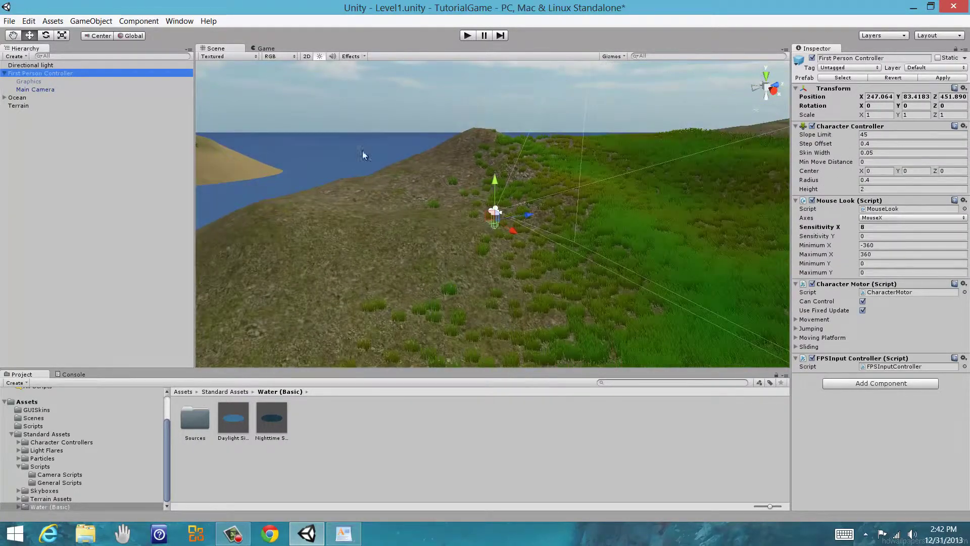
left_click(636, 317)
left_click(495, 213)
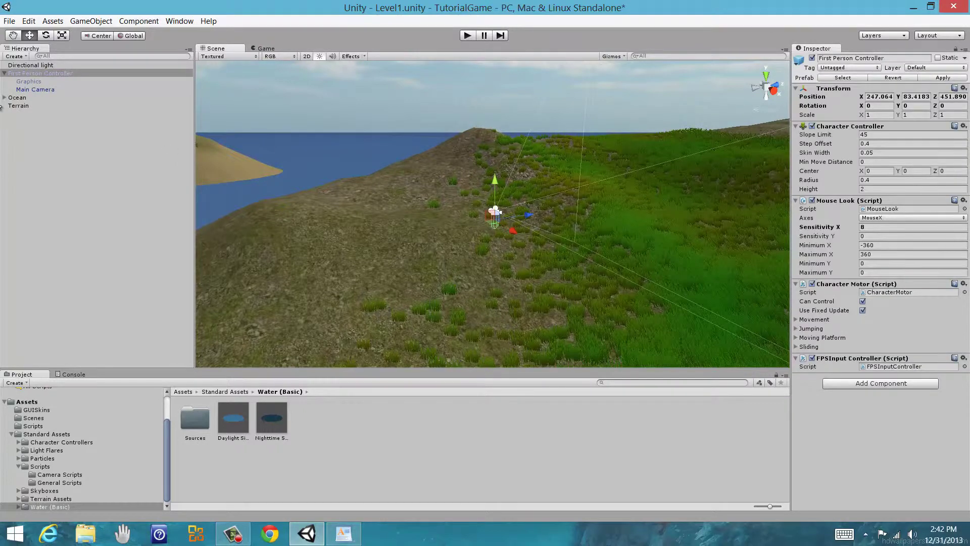
left_click(240, 536)
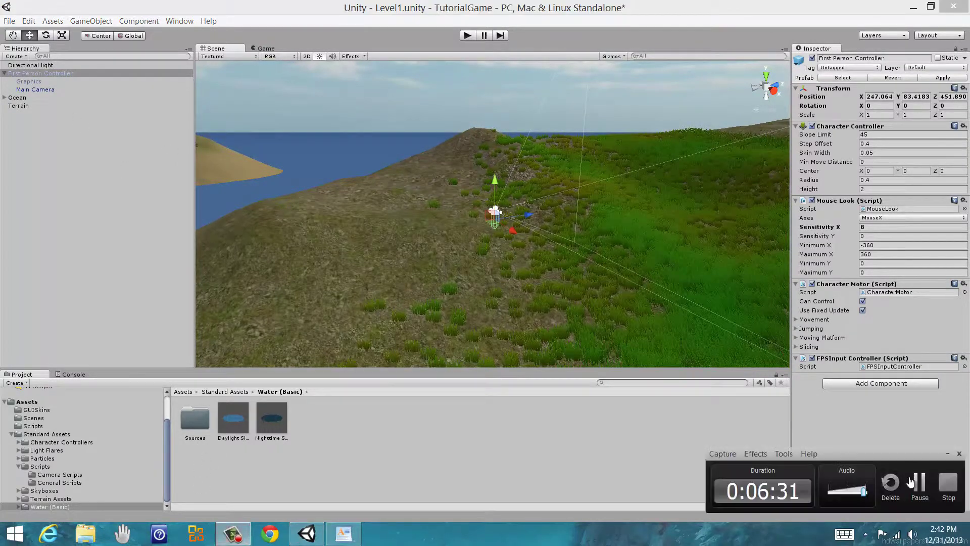
left_click(914, 480)
Reactivate the Graphics object of the First Person Controller.
left_click(29, 82)
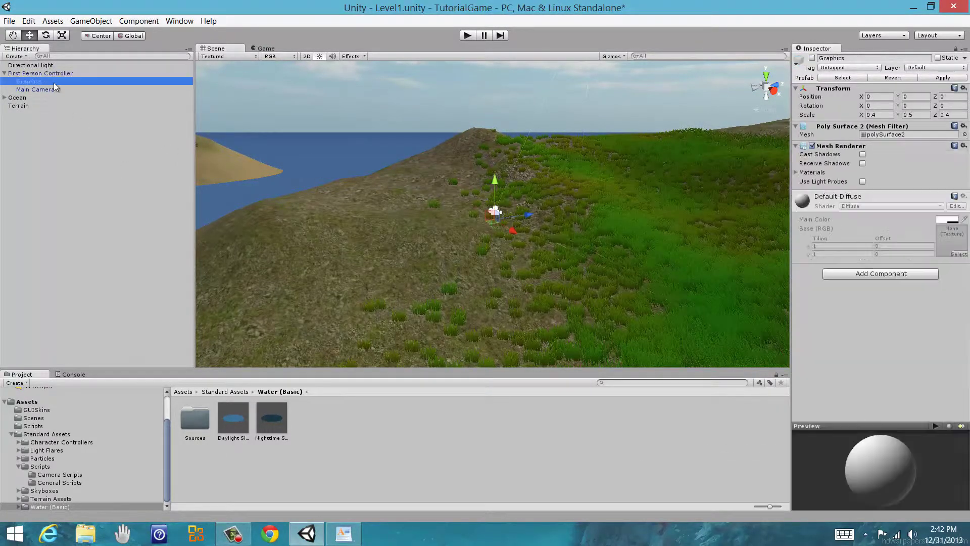
left_click(813, 58)
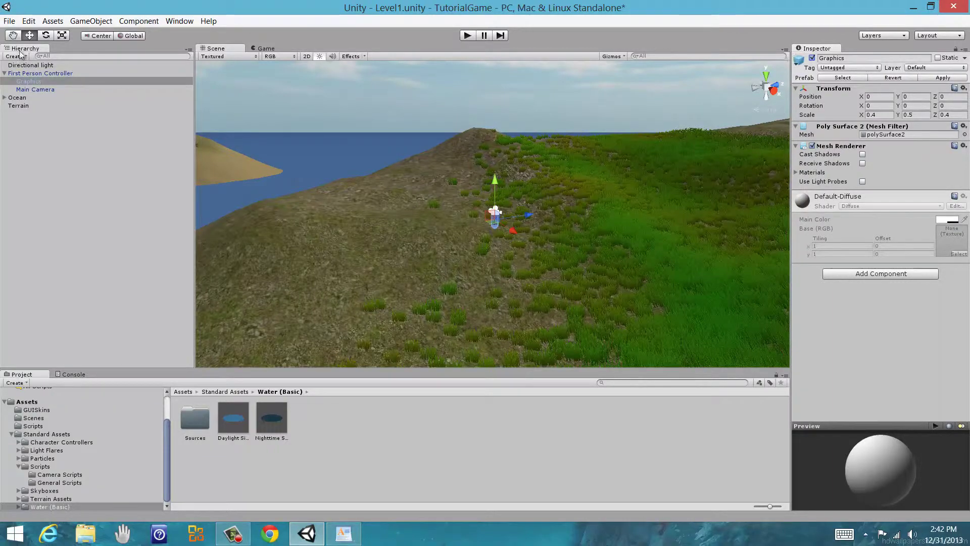
Move the Main Camera of the First Person Controller up and back behind the capsule, to about Y 1.73 and Z -2.19.
double_click(37, 74)
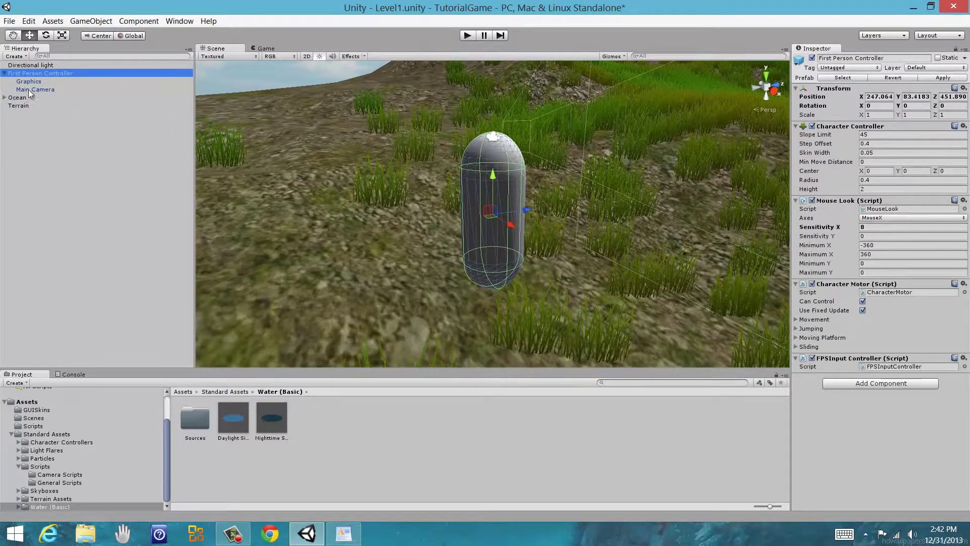
left_click(29, 90)
middle_click_drag(625, 180, 514, 244)
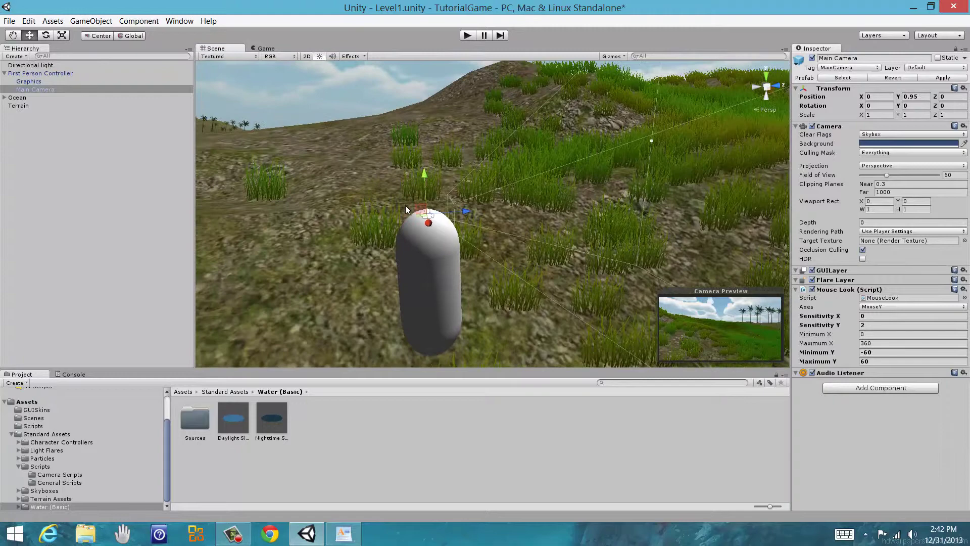
left_click_drag(404, 204, 238, 161)
middle_click_drag(324, 212, 432, 257)
scroll(388, 231, "up", 4)
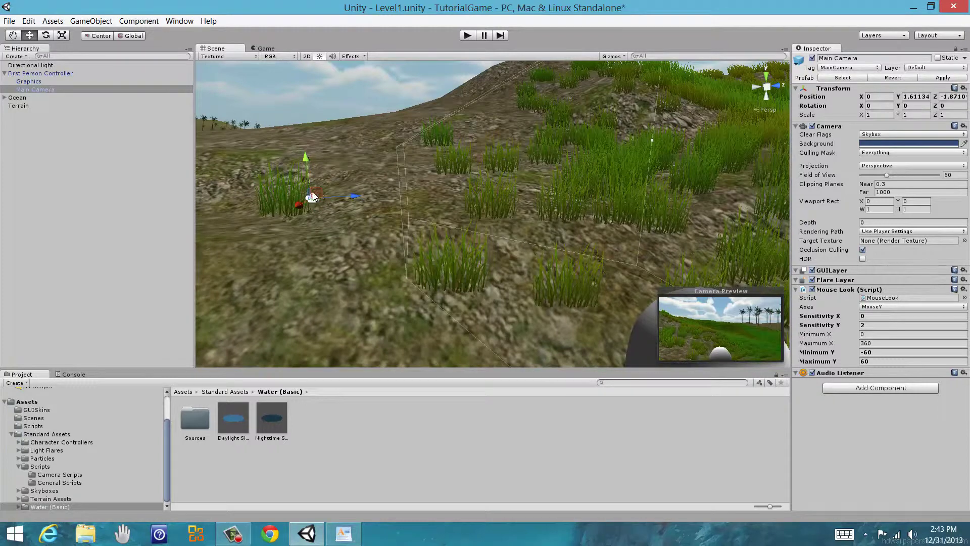
left_click_drag(318, 196, 255, 165)
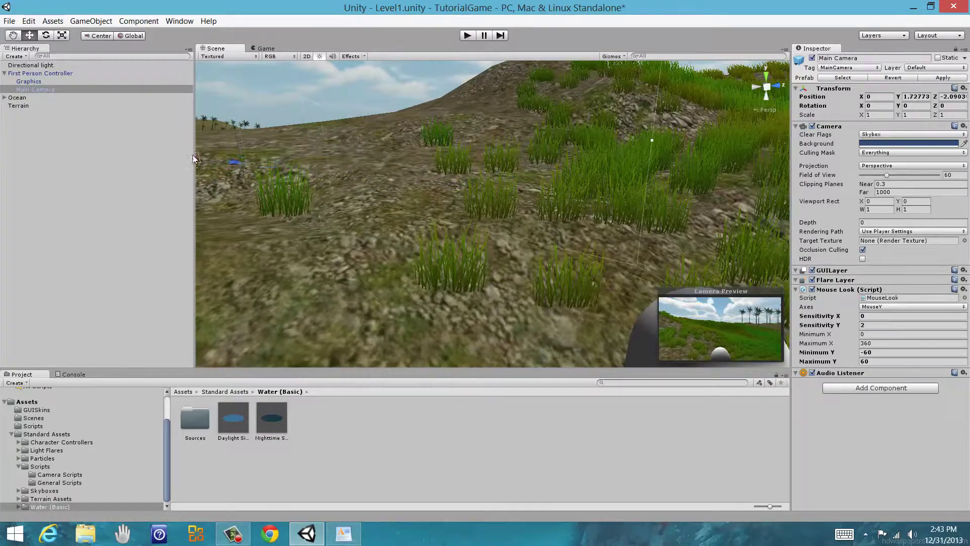
Move the Main Camera farther up and back to about Y 2.21 and Z -3.43, and check the framing in the Game view.
right_click_drag(465, 214, 447, 243)
scroll(446, 243, "down", 7)
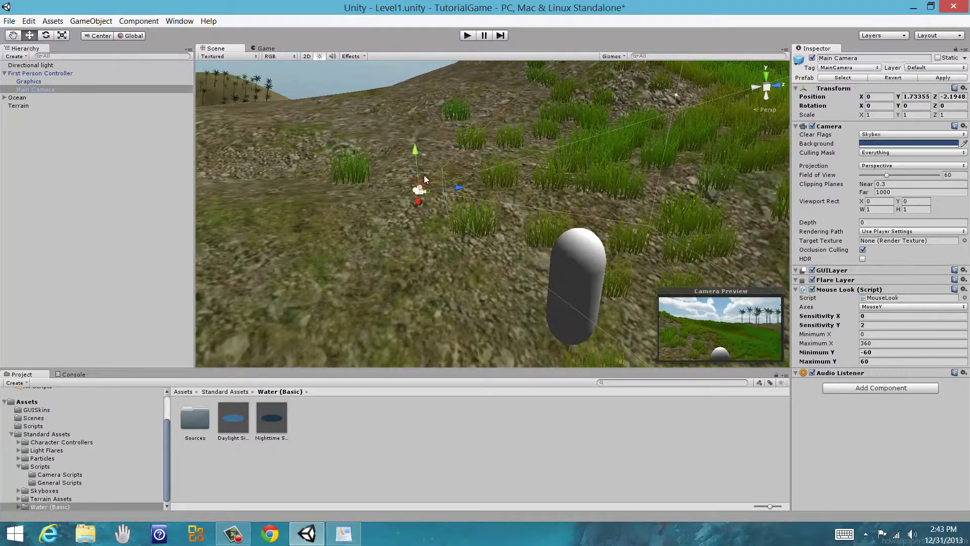
left_click_drag(424, 179, 319, 153)
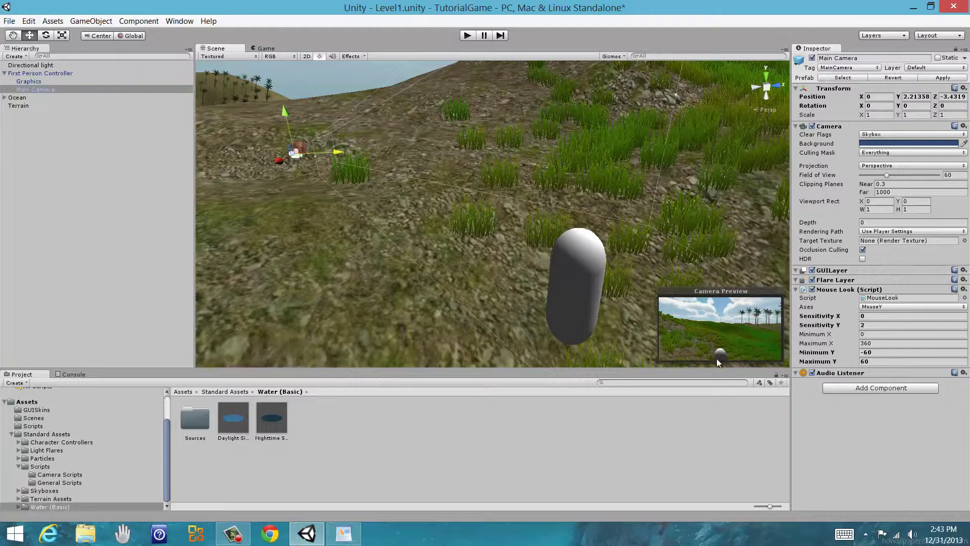
left_click(267, 48)
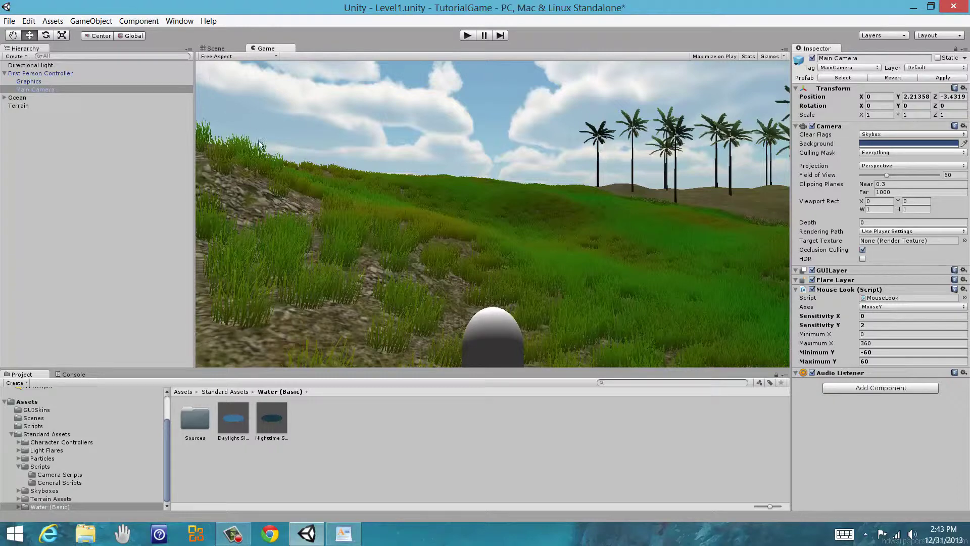
left_click(212, 48)
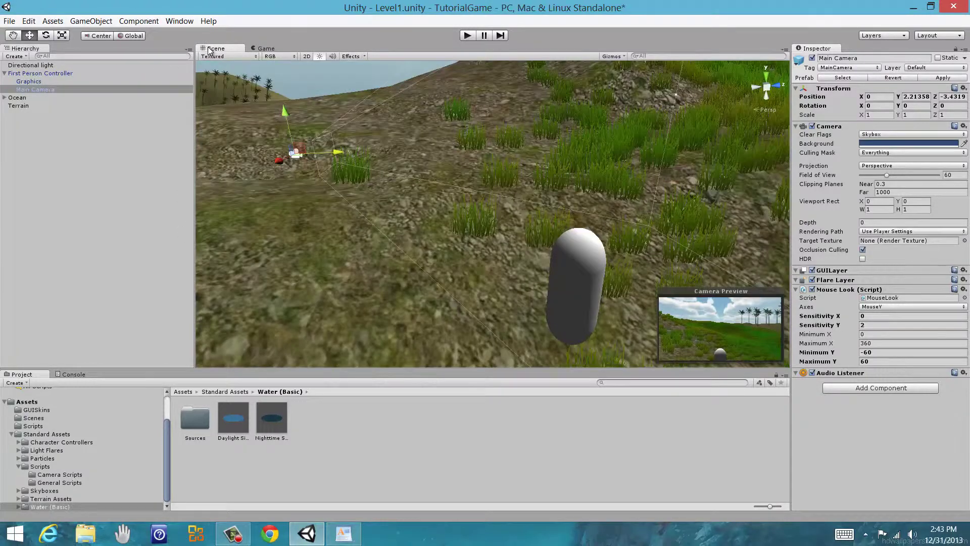
Pull the Main Camera back to about Y 2.34 and Z -3.77, and play-test the third-person view.
left_click(27, 88)
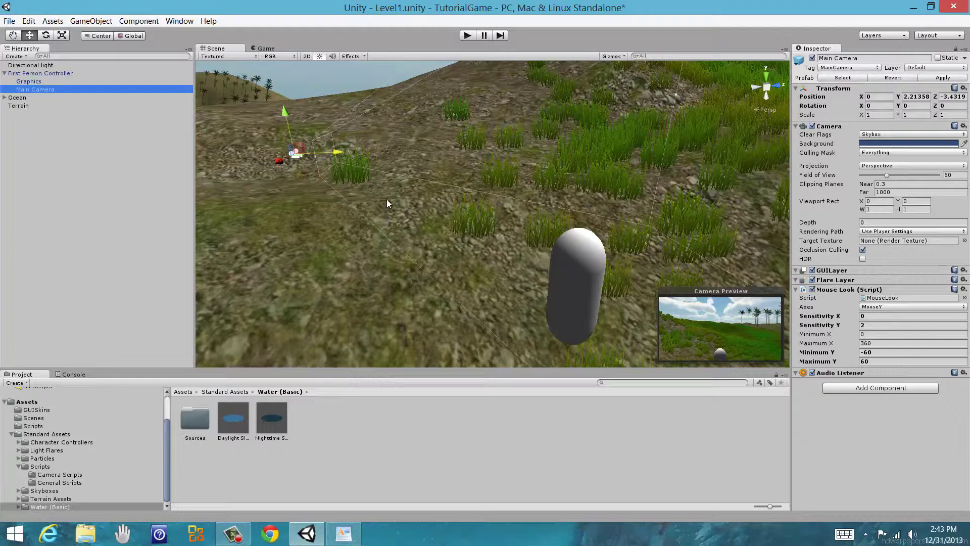
left_click_drag(298, 153, 261, 143)
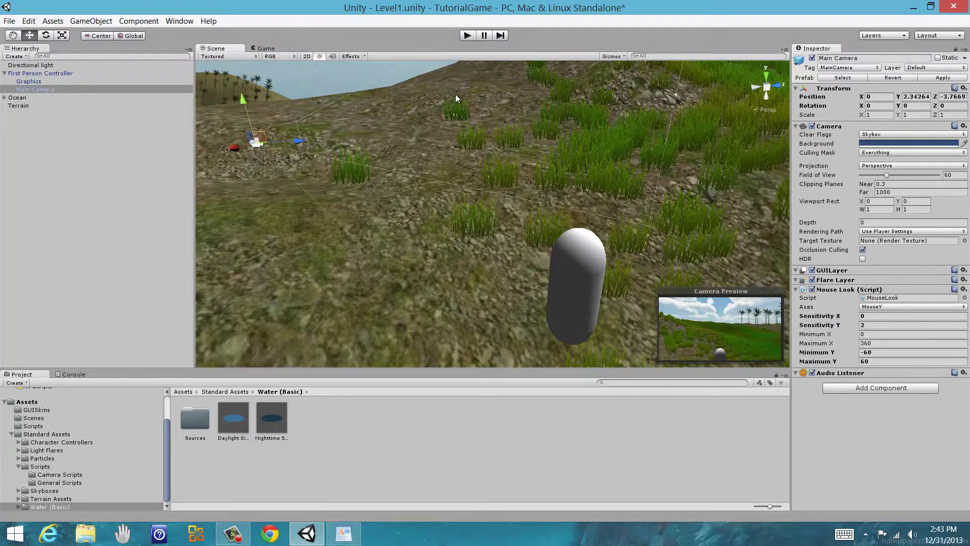
left_click(466, 36)
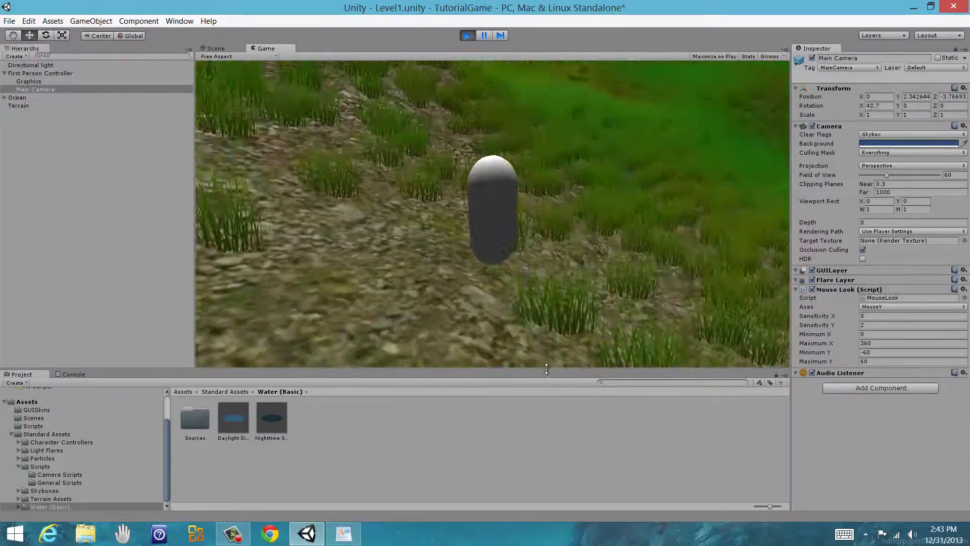
left_click(471, 36)
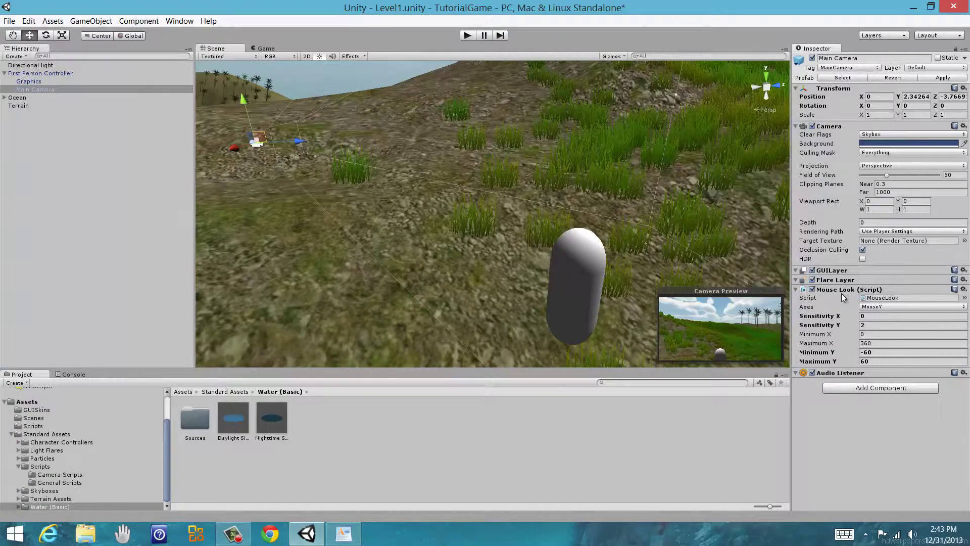
Disable the Mouse Look script on the Main Camera and play-test the game with the camera's vertical look switched off.
left_click(23, 89)
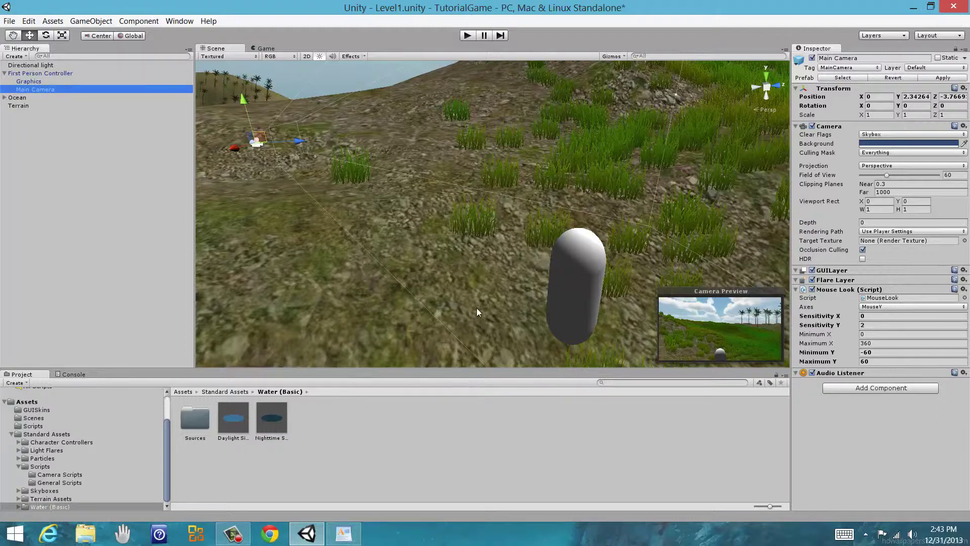
middle_click_drag(477, 308, 607, 361)
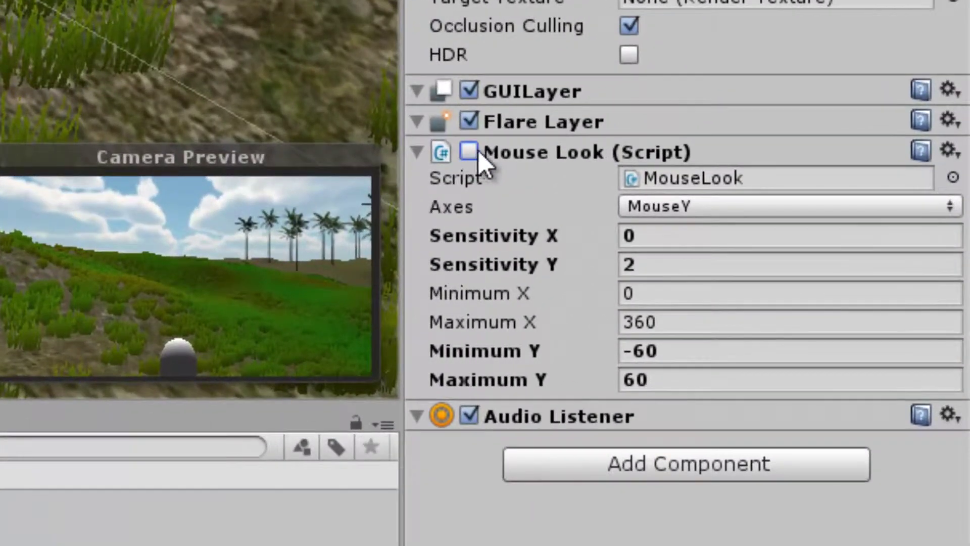
right_click(502, 155)
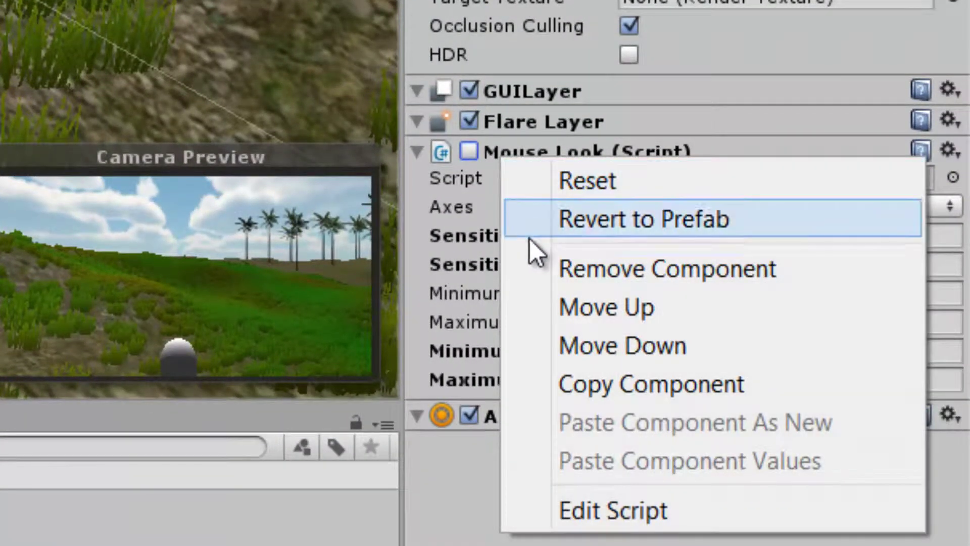
left_click(581, 541)
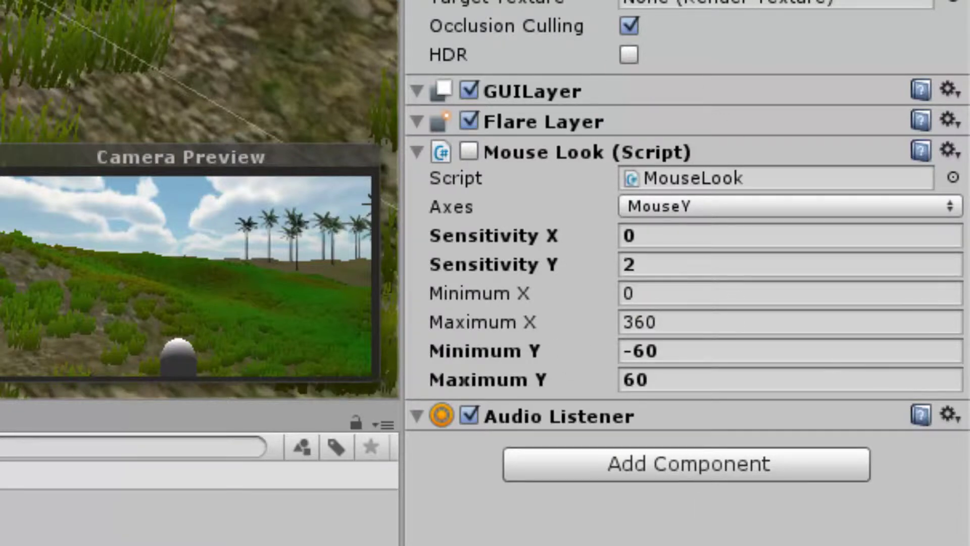
left_click(665, 467)
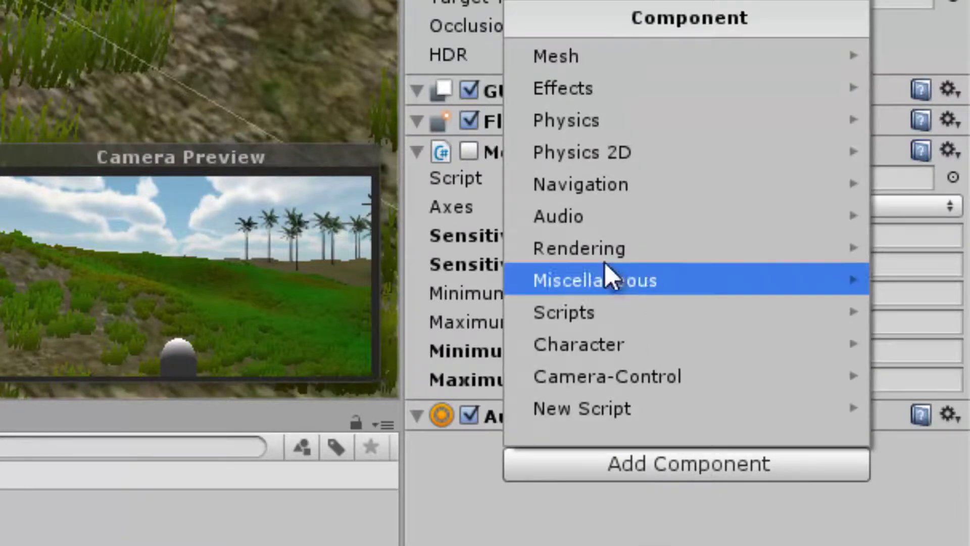
left_click(565, 515)
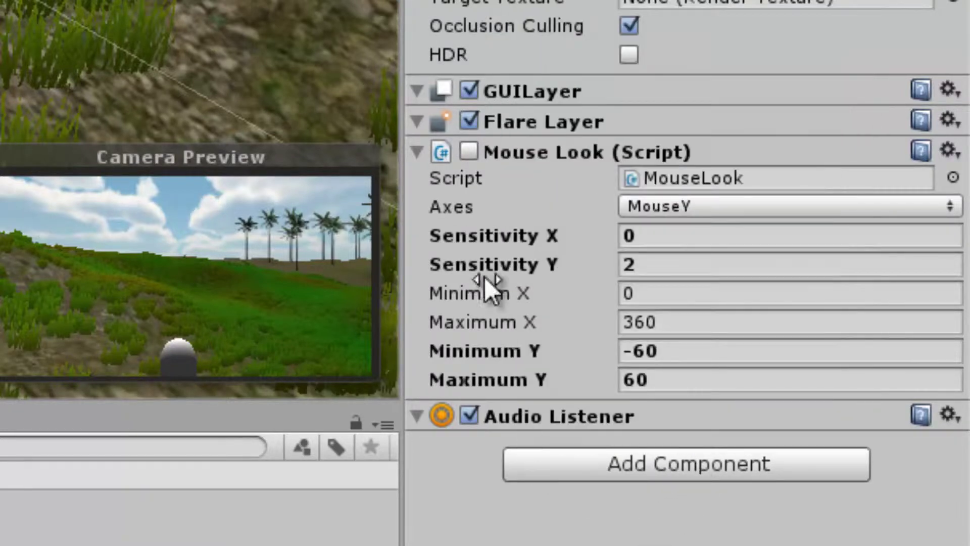
left_click(470, 150)
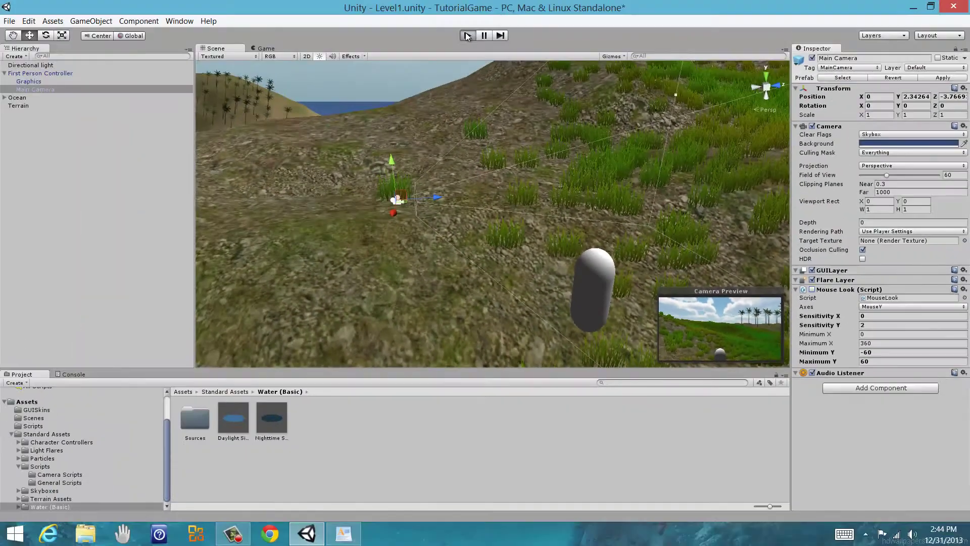
left_click(467, 35)
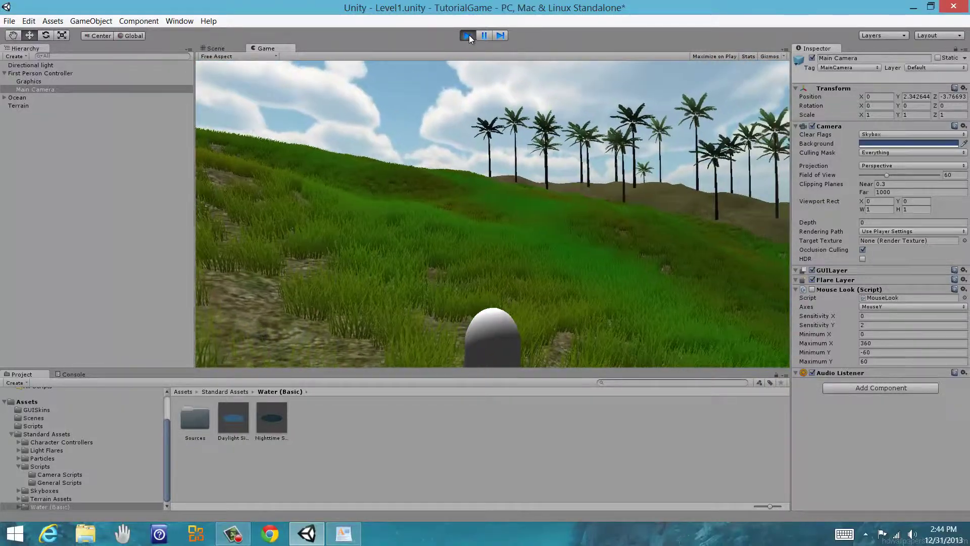
left_click(468, 36)
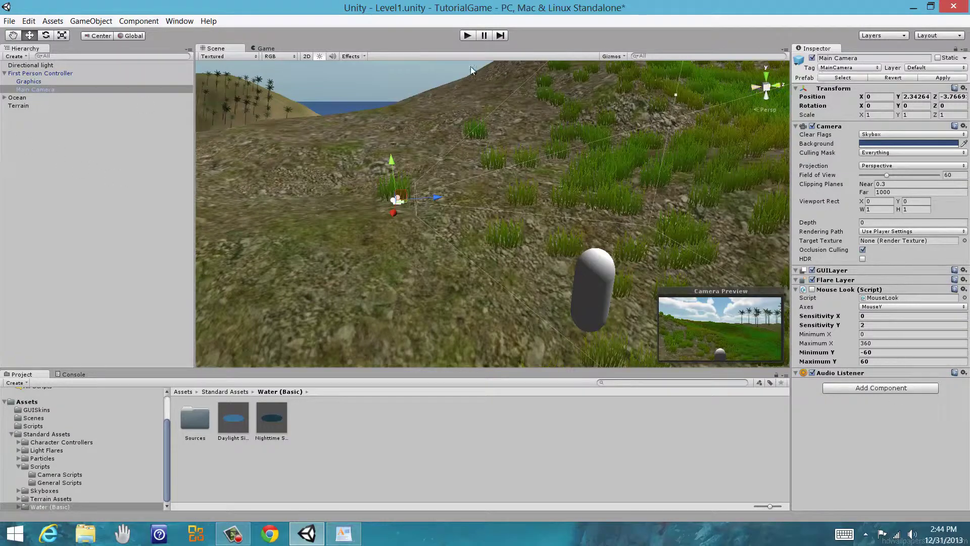
Set the Main Camera's X rotation to 15 while viewing it through the Game view, and play-test the downward angle.
left_click(265, 50)
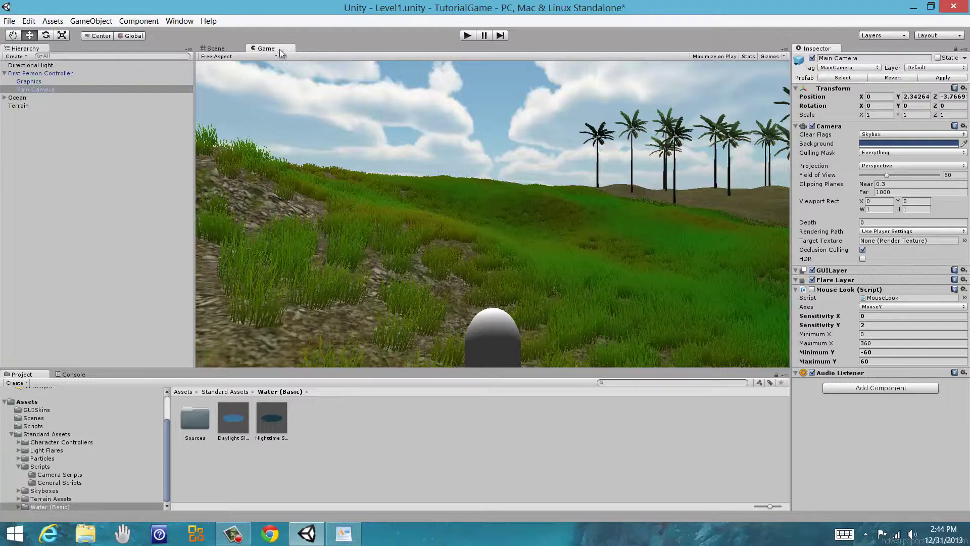
left_click(873, 106)
type("15")
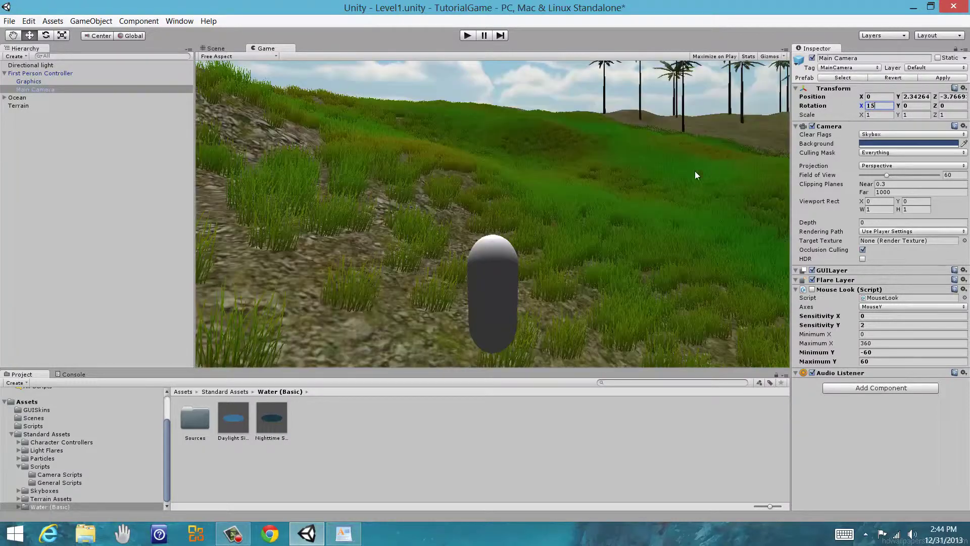
left_click(467, 35)
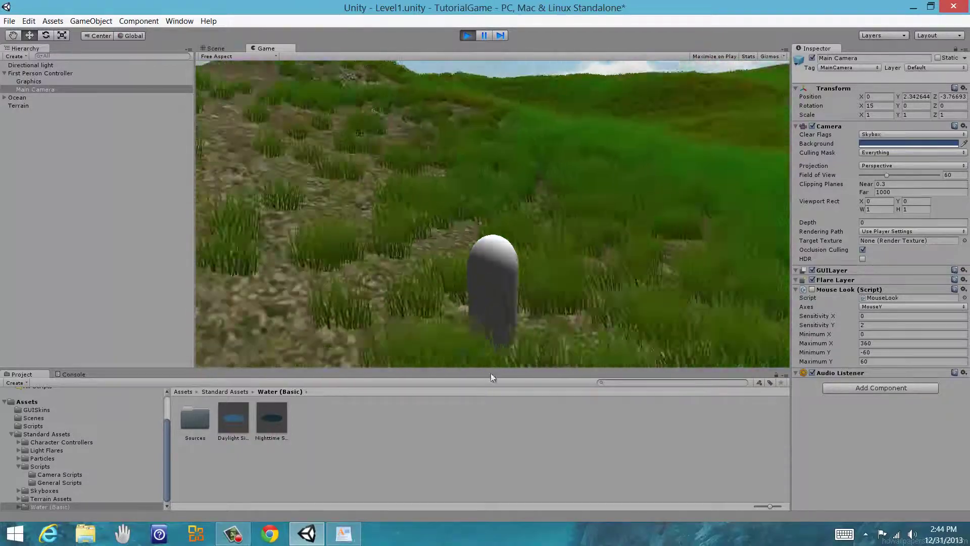
left_click(467, 36)
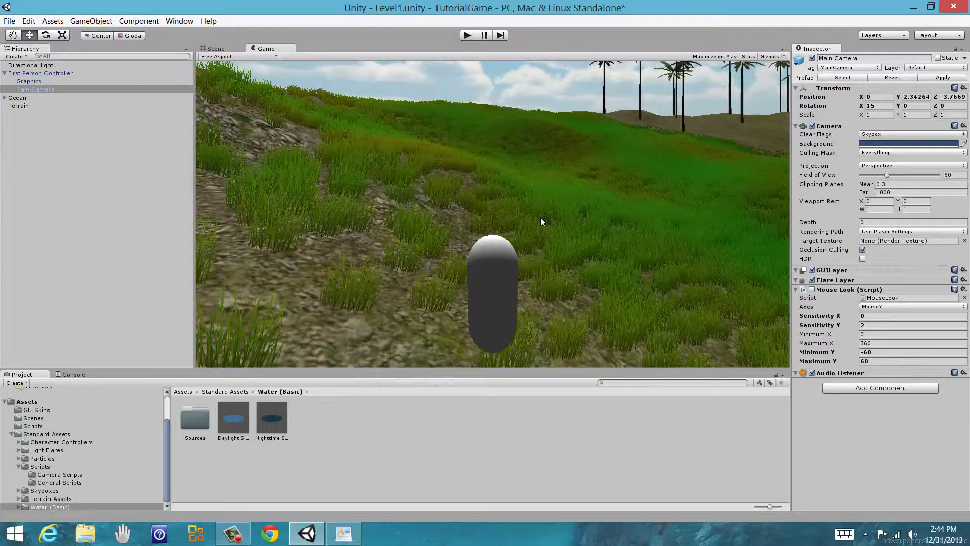
Re-enable the Main Camera's Mouse Look script with Minimum Y -20 and Maximum Y 10, and play-test the limited vertical look.
left_click(812, 290)
left_click(873, 352)
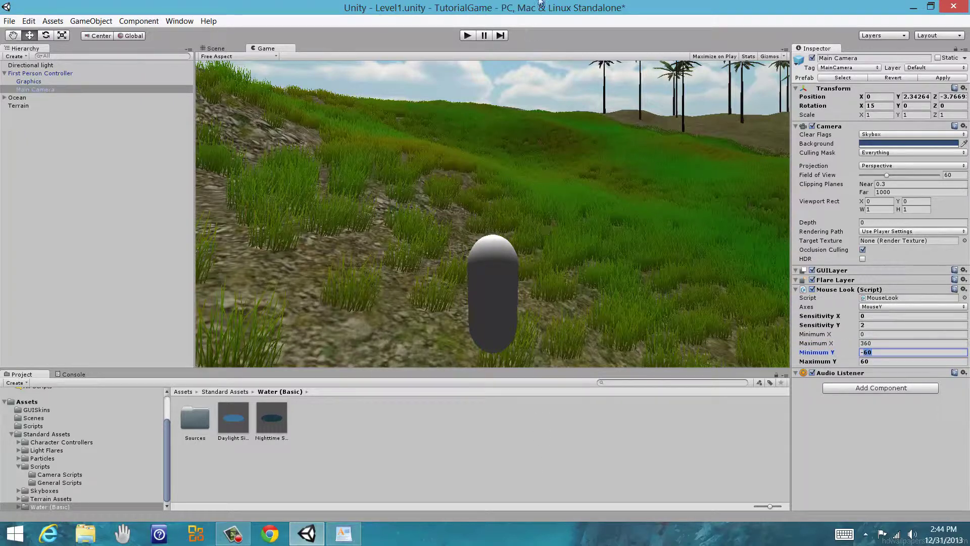
left_click(886, 352)
key("Tab")
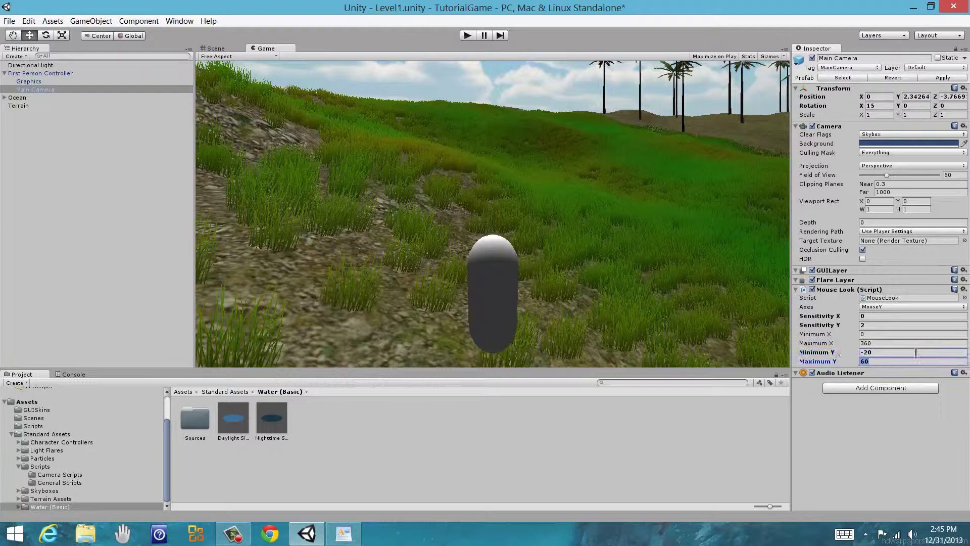
type("1")
left_click(468, 34)
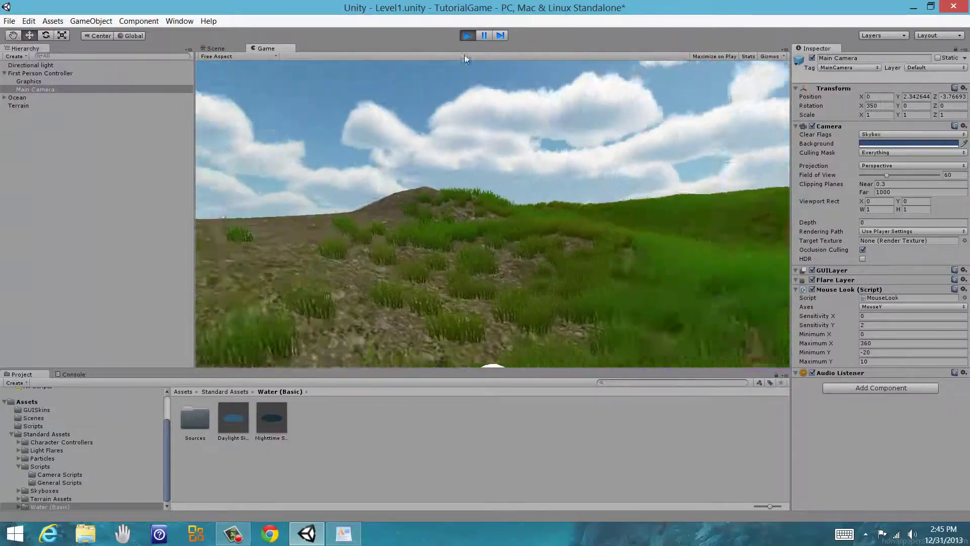
left_click(467, 35)
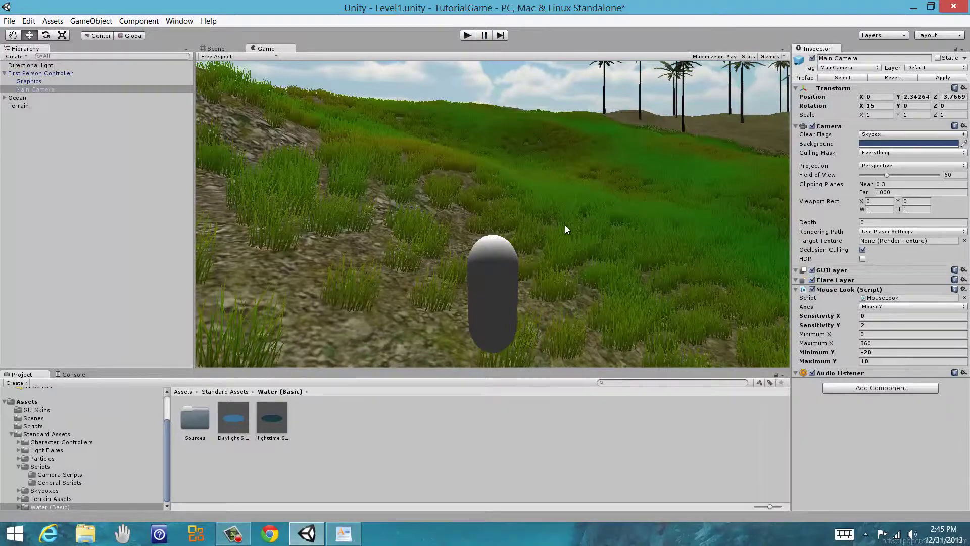
Disable the Mouse Look script on the Main Camera again.
left_click(33, 74)
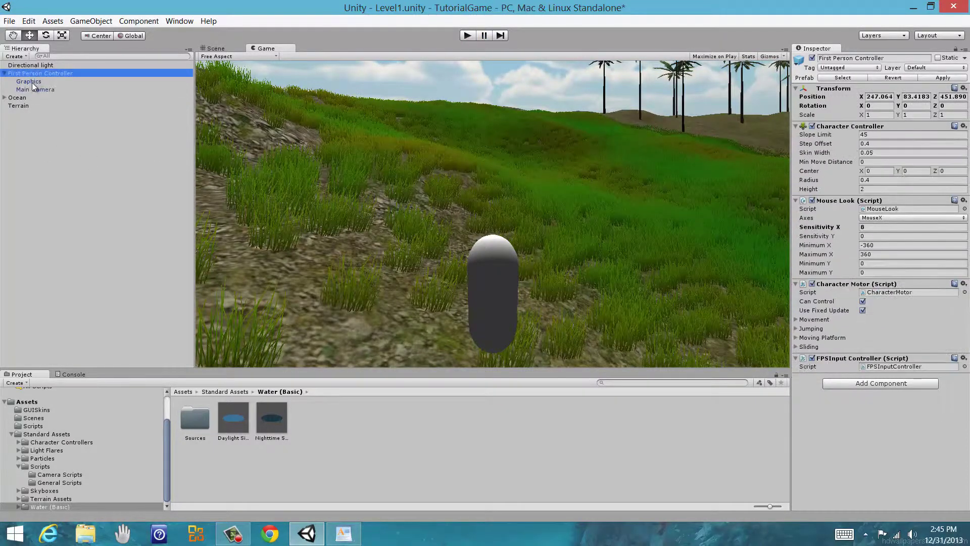
left_click(31, 88)
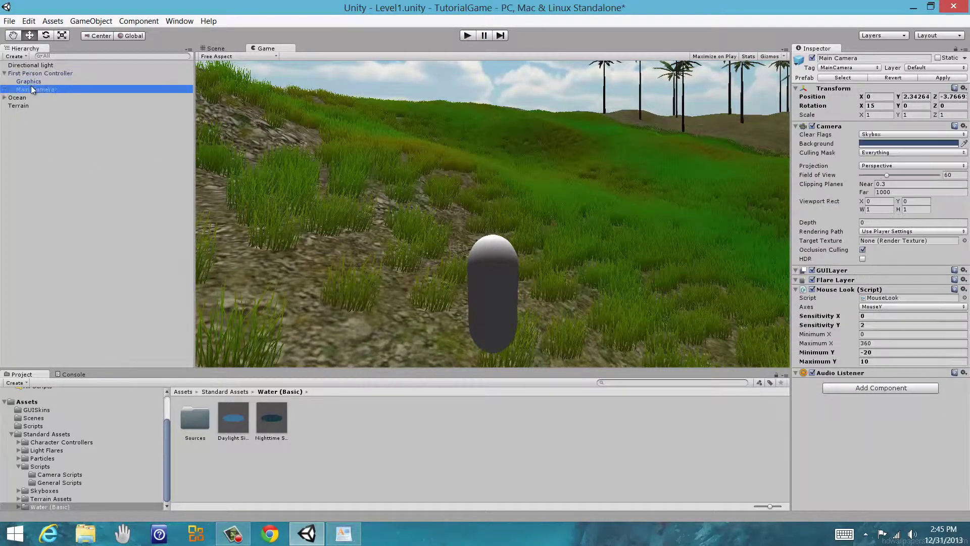
left_click(812, 290)
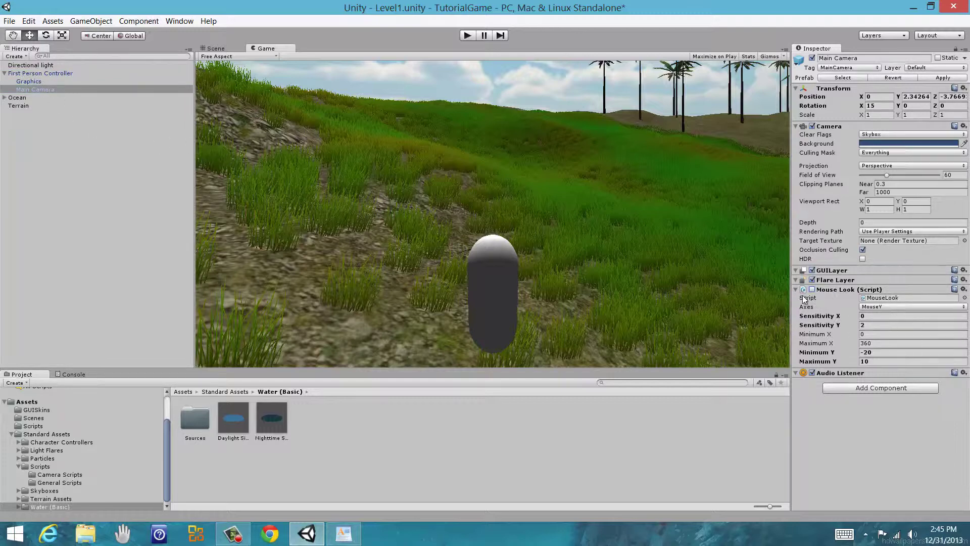
Using a top view of the scene, move the Main Camera diagonally behind the capsule to about X -1.25 and Z -1.95.
left_click(27, 90)
left_click(217, 49)
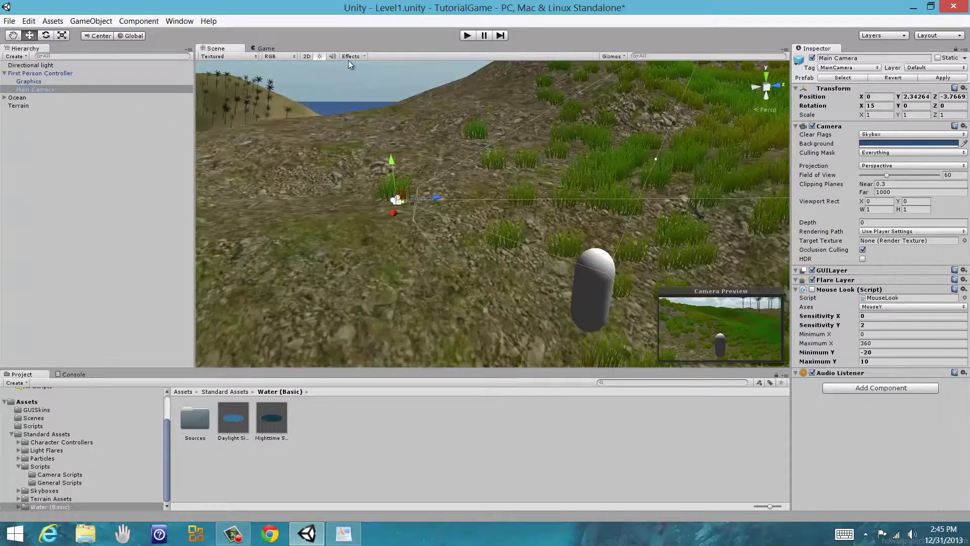
left_click(763, 75)
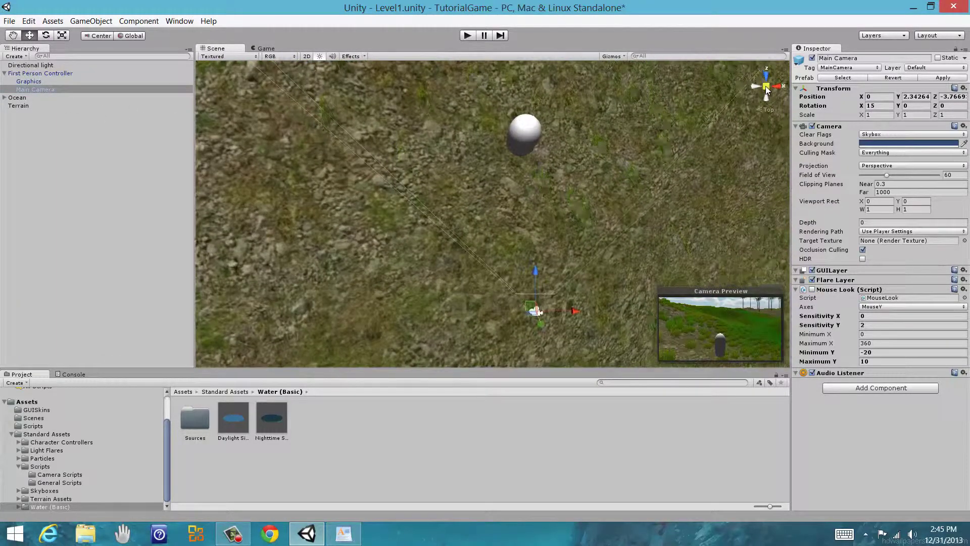
left_click_drag(540, 289, 474, 207)
right_click_drag(447, 257, 550, 133)
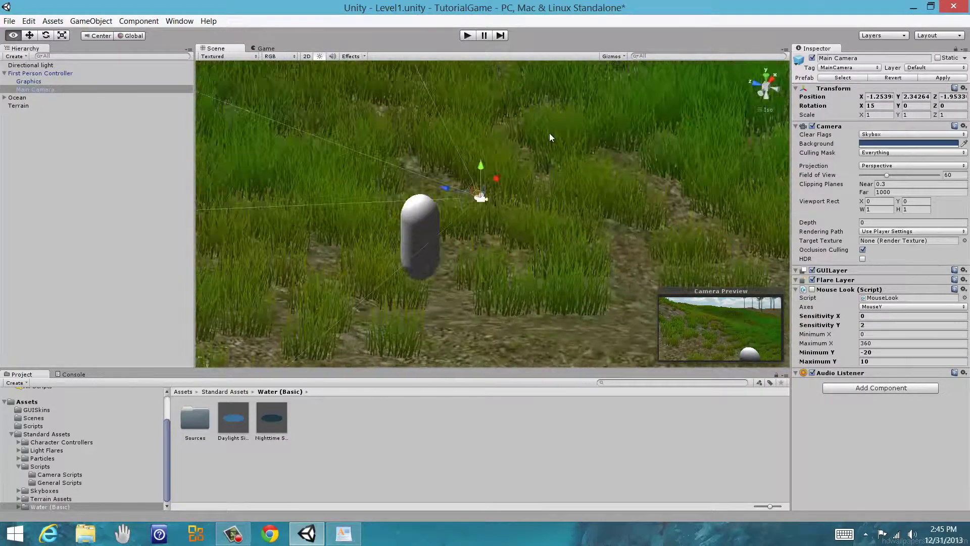
Move the Main Camera lower and farther behind the capsule to about X -1.56, Y 1.75, Z -3.01, and play-test the over-the-shoulder view.
left_click_drag(481, 168, 483, 198)
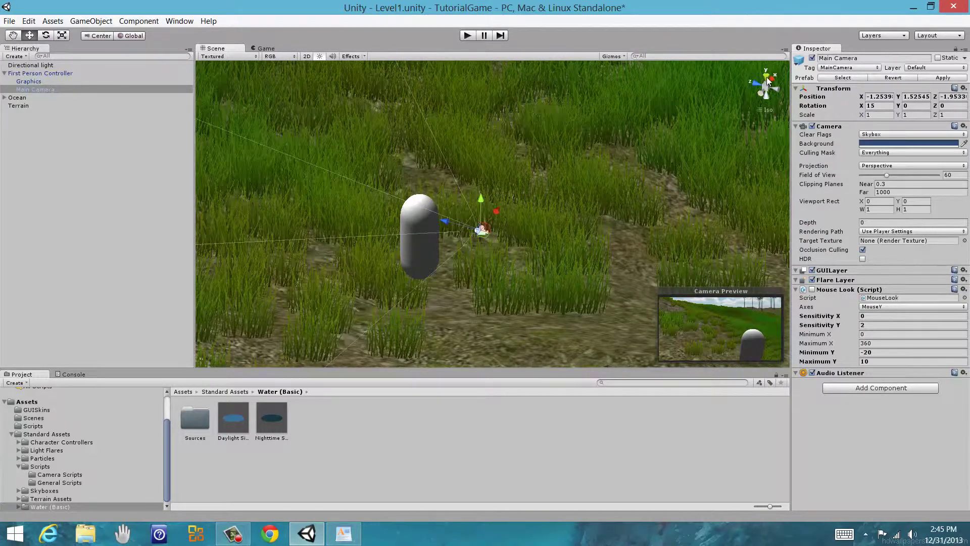
left_click(766, 76)
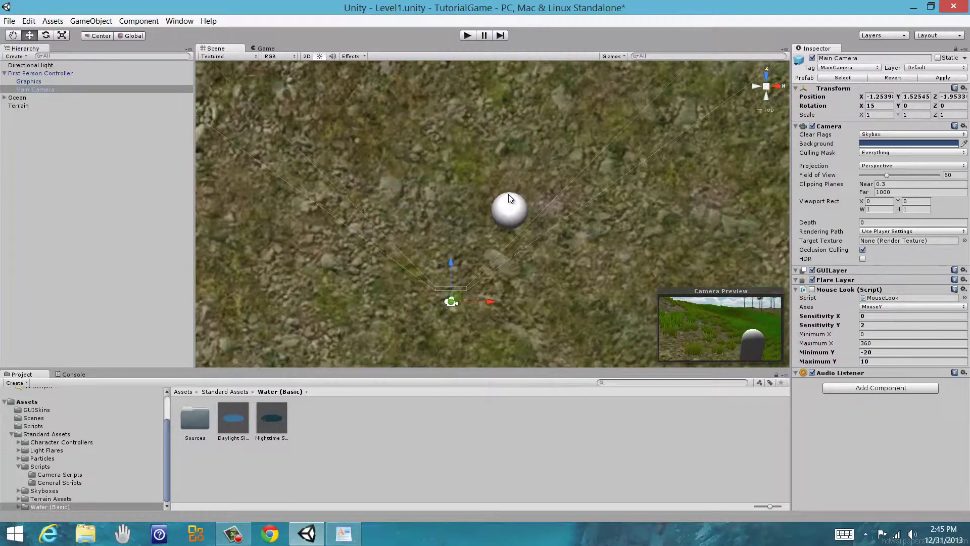
left_click(511, 204)
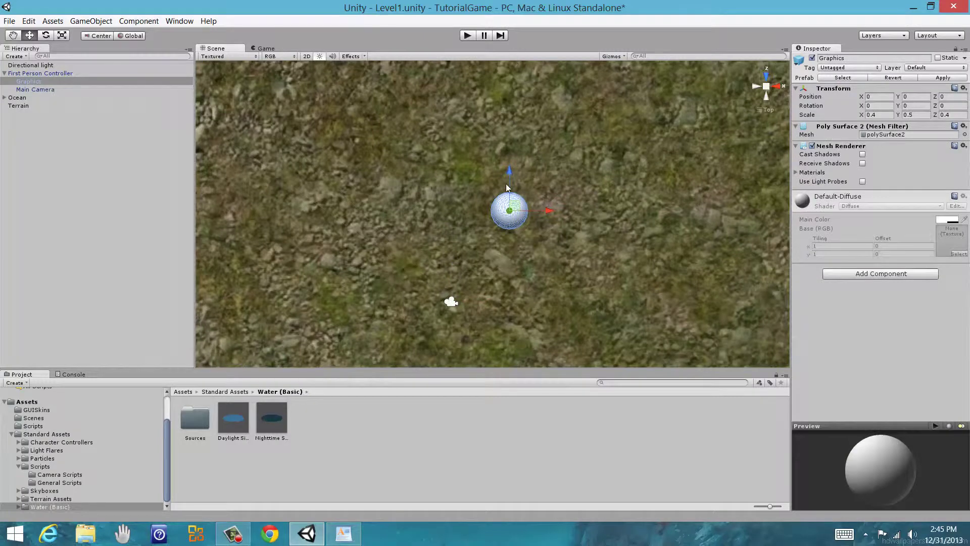
left_click(32, 89)
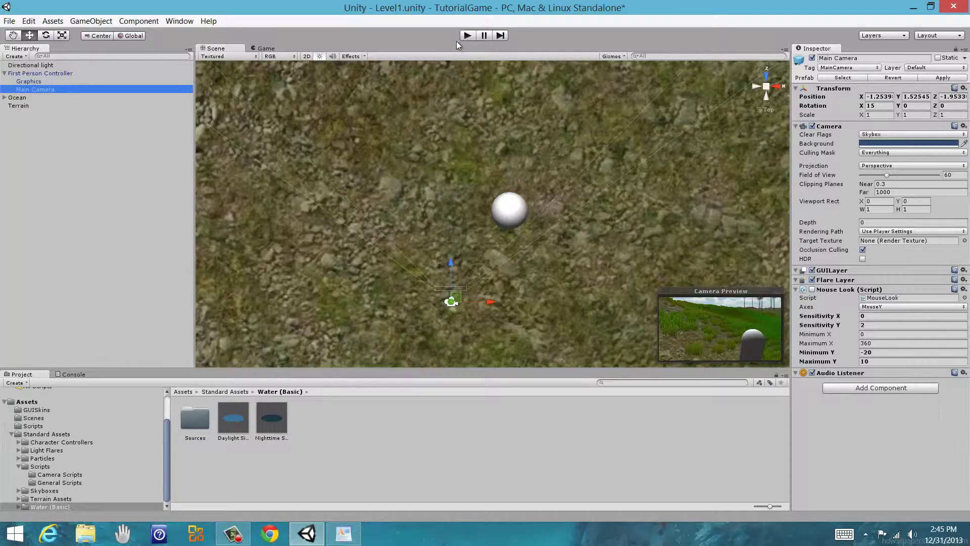
mouse_move(453, 295)
left_mouse_down()
mouse_move(507, 298)
mouse_move(444, 302)
mouse_move(436, 287)
mouse_move(439, 329)
mouse_move(442, 261)
mouse_move(446, 356)
mouse_move(450, 310)
left_mouse_up()
left_click(778, 86)
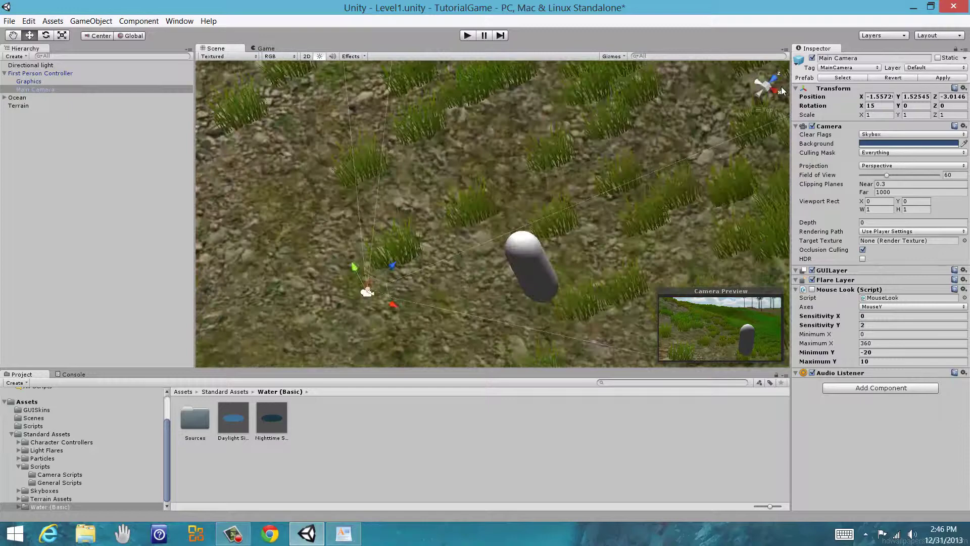
left_click_drag(356, 181, 362, 170)
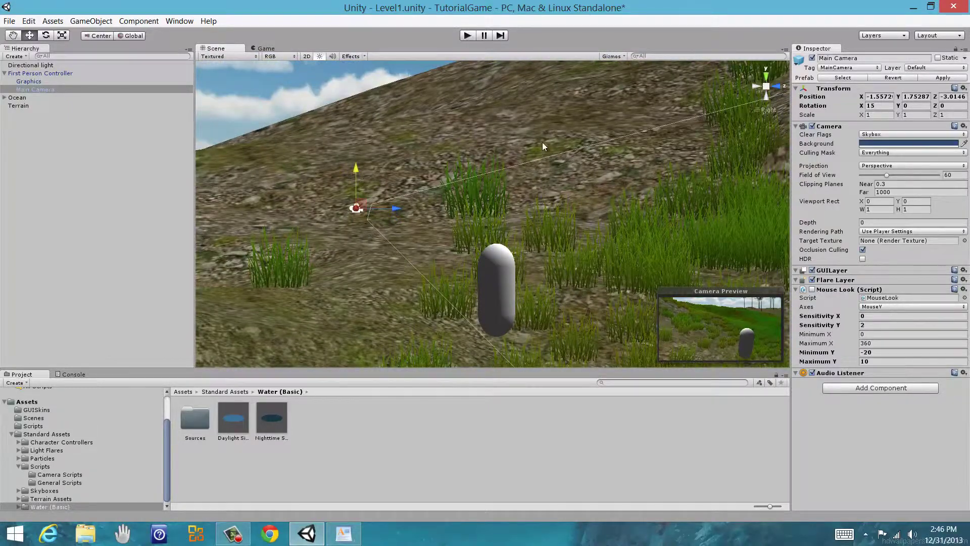
left_click(467, 36)
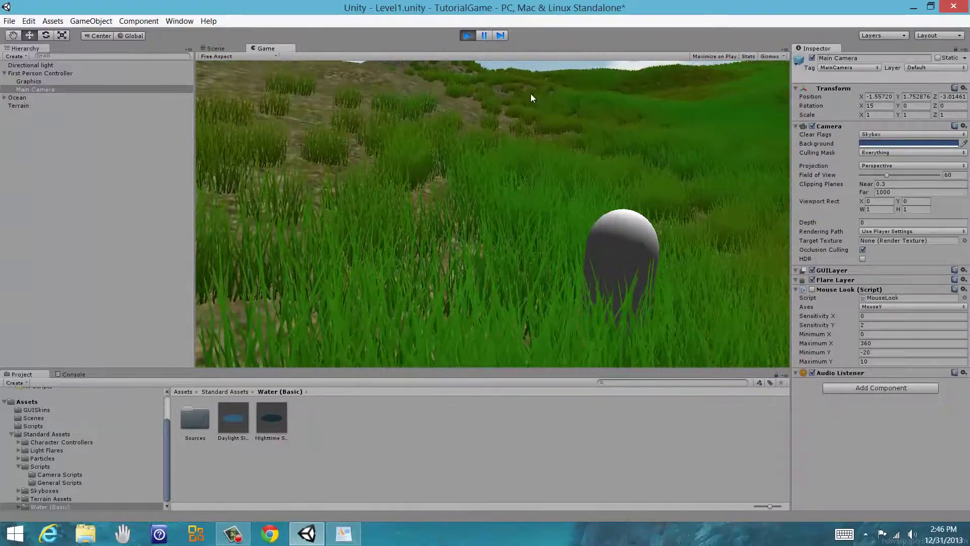
left_click(465, 36)
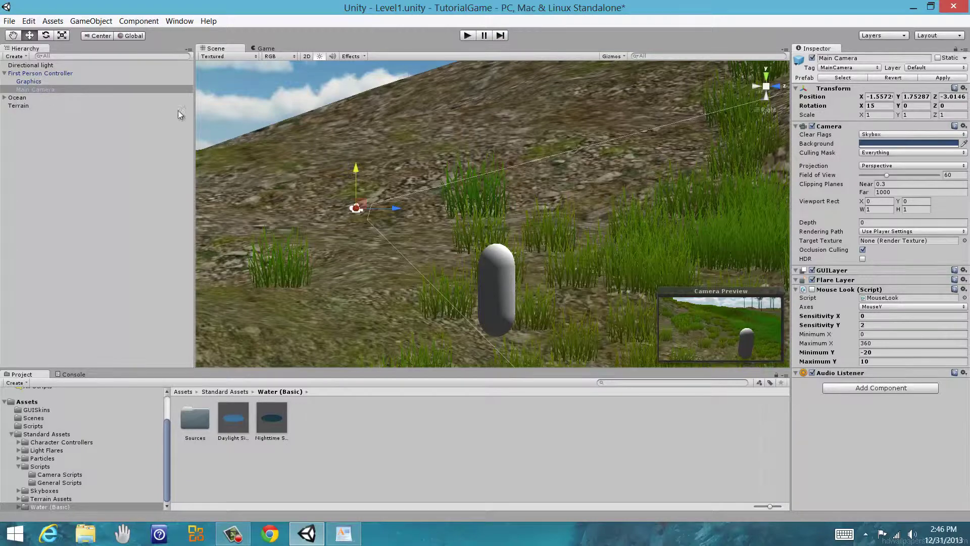
scroll(543, 177, "down", 10)
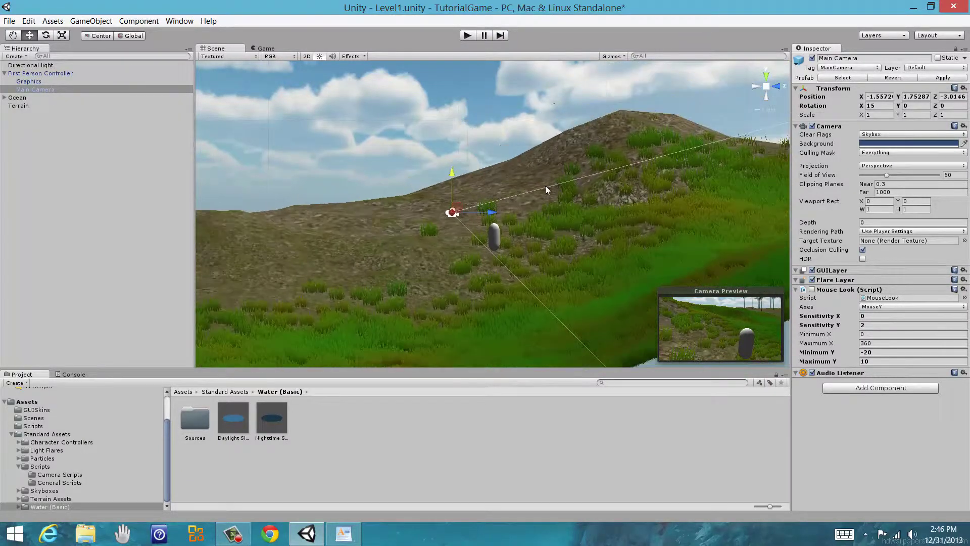
left_click(29, 74)
left_click(31, 89)
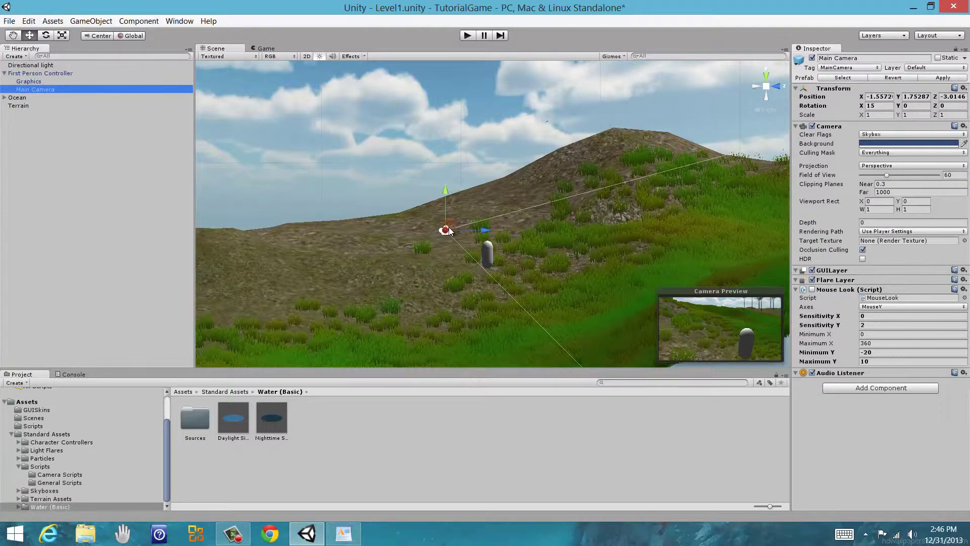
left_click_drag(448, 230, 497, 89)
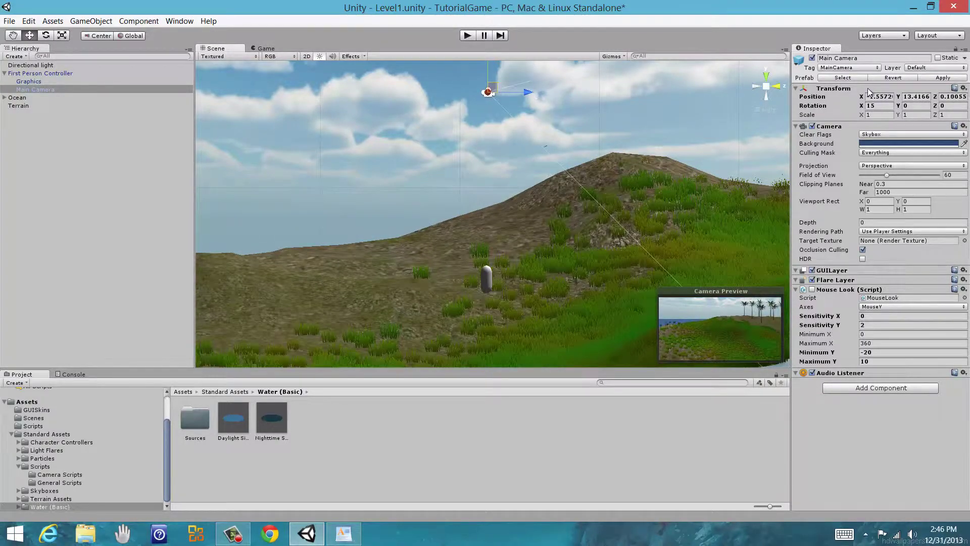
Reset the Main Camera's Transform and raise the camera straight above the capsule to about Y 17.16.
right_click(835, 87)
left_click(854, 96)
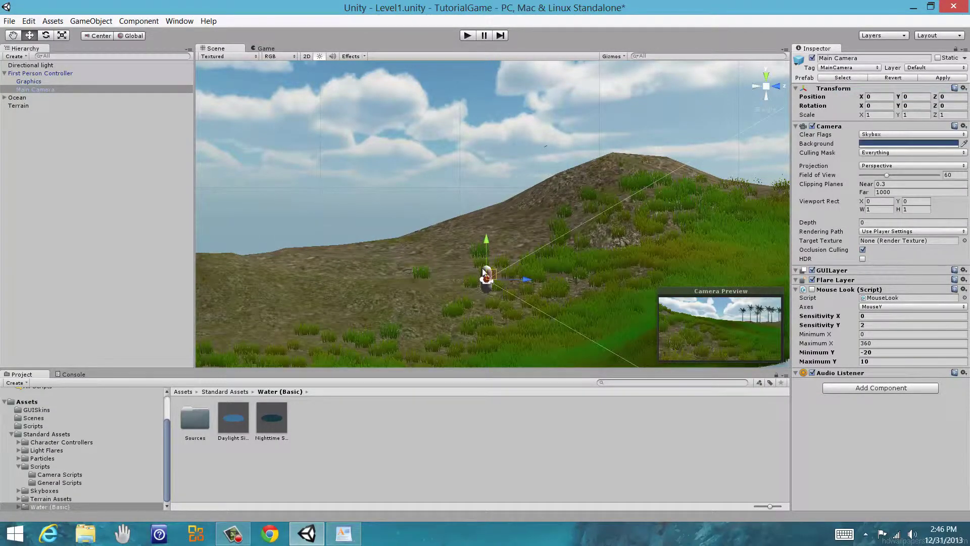
left_click_drag(491, 266, 474, 298, "alt")
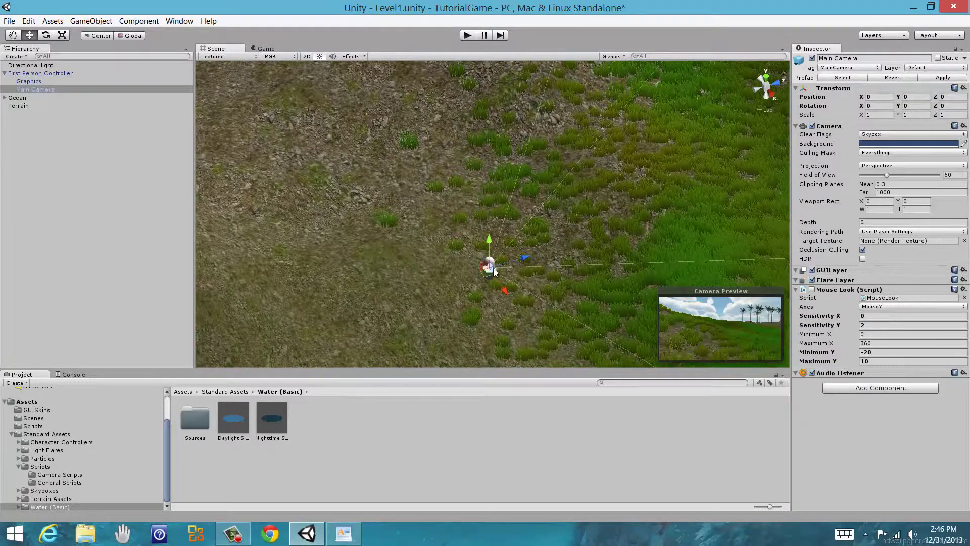
left_click(771, 95)
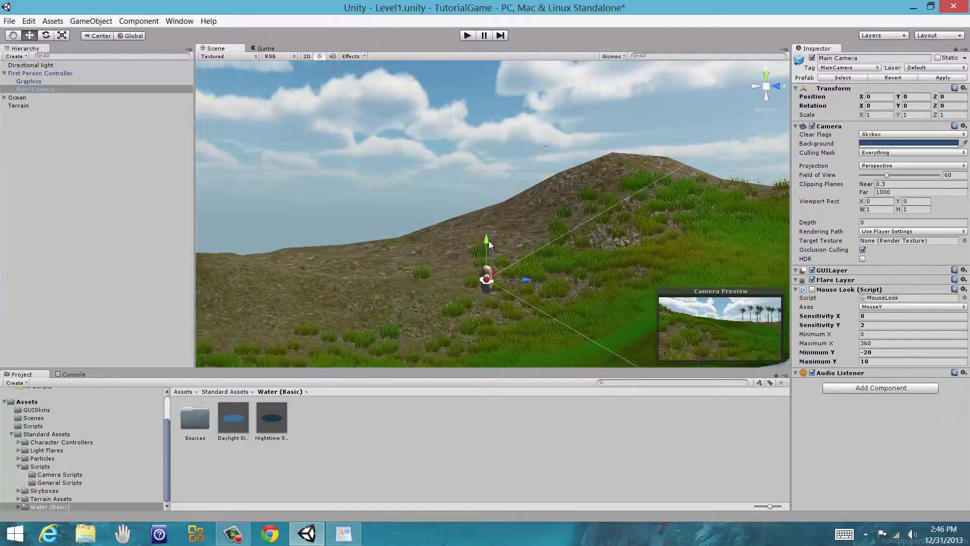
left_click_drag(489, 241, 495, 44)
middle_click_drag(503, 166, 495, 214)
scroll(495, 214, "down", 2)
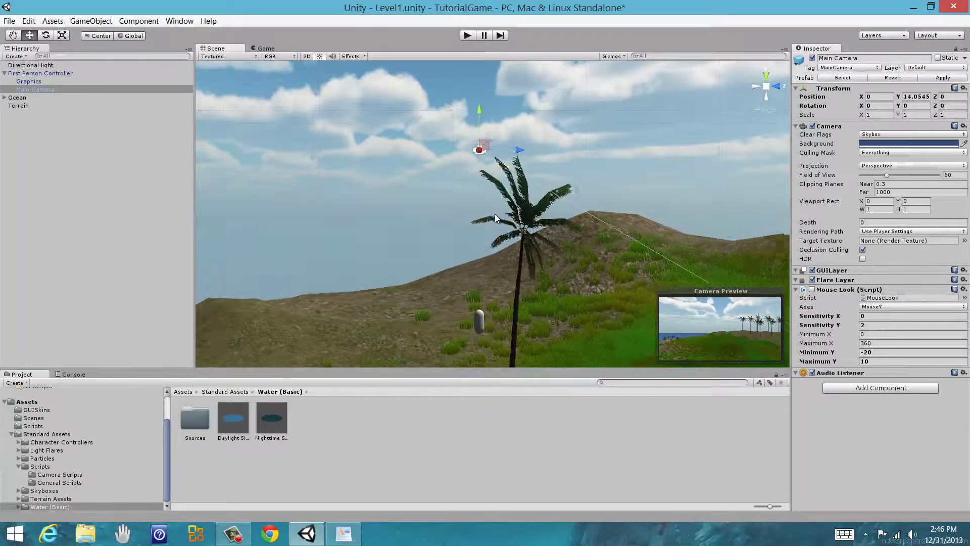
left_click_drag(483, 97, 643, 118)
Set the Main Camera's X rotation to 90 and play-test the top-down view.
left_click(869, 106)
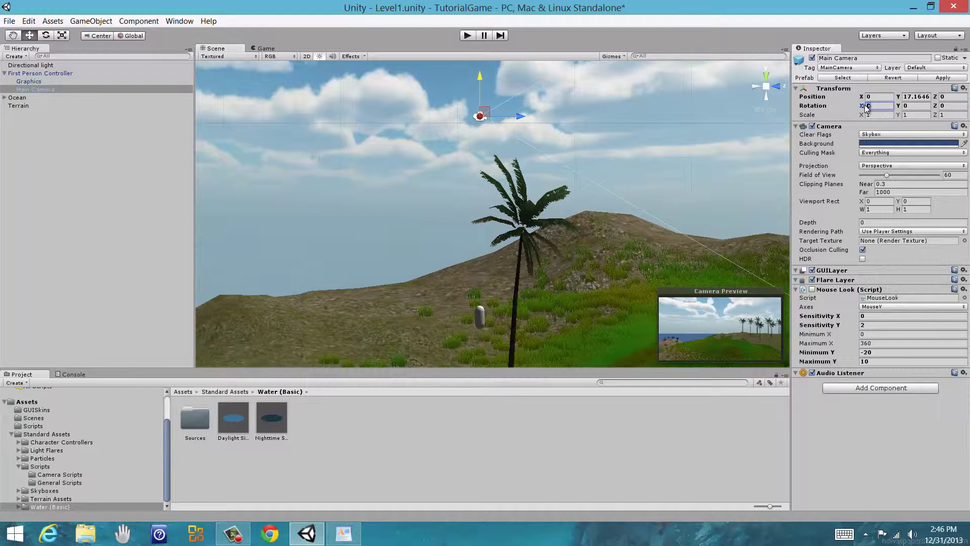
type("90")
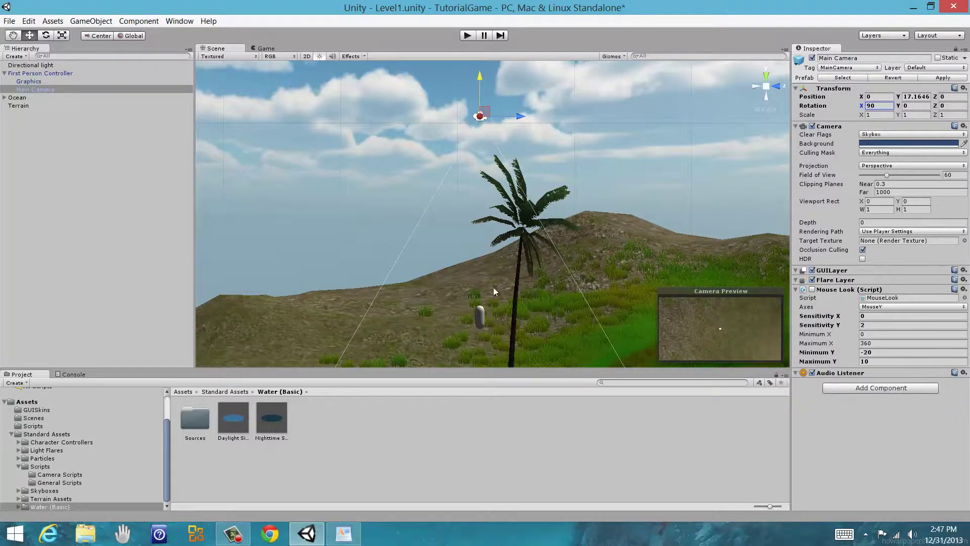
key("ctrl+p")
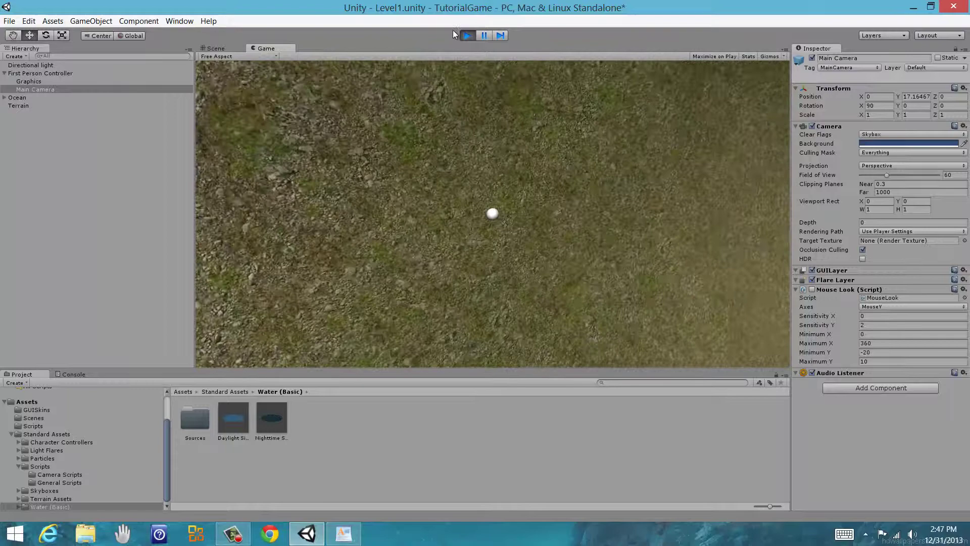
left_click(468, 35)
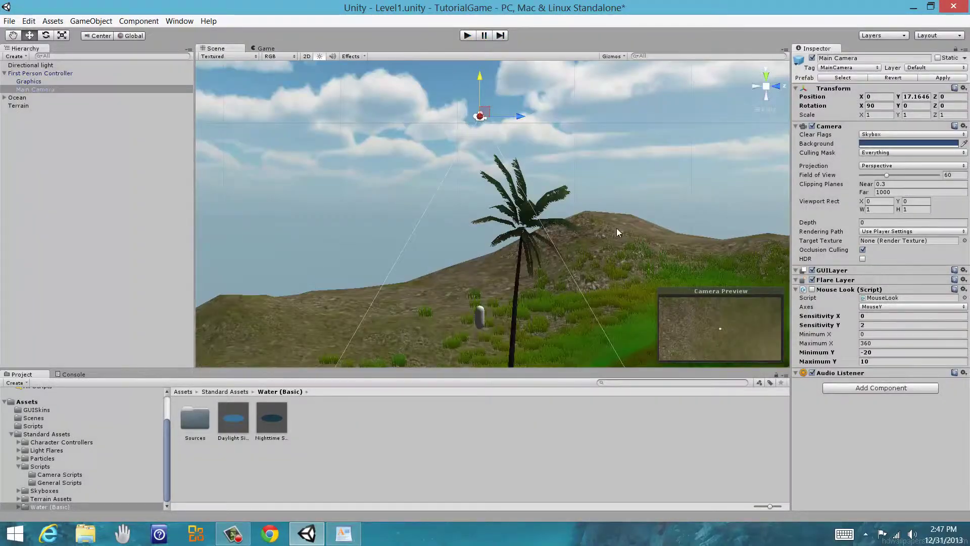
Lower the Main Camera above the capsule to about Y 8.44 and play-test the closer top-down view.
left_click_drag(481, 77, 481, 175)
left_click_drag(441, 77, 512, 170, "alt")
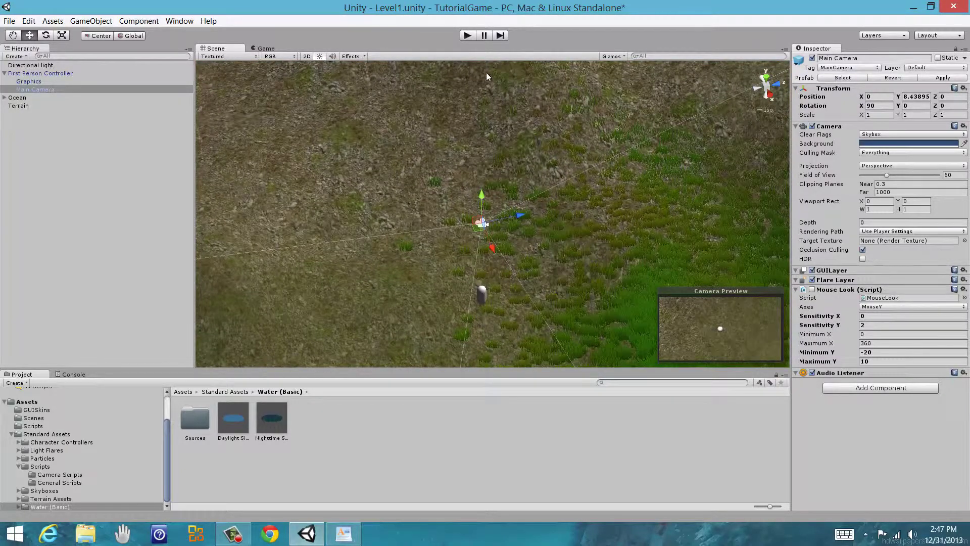
key("ctrl+p")
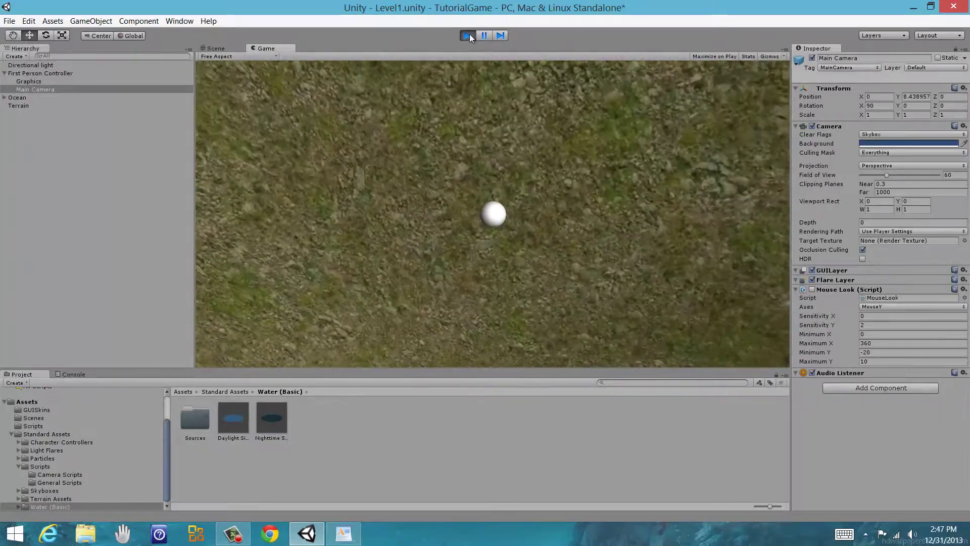
left_click(468, 35)
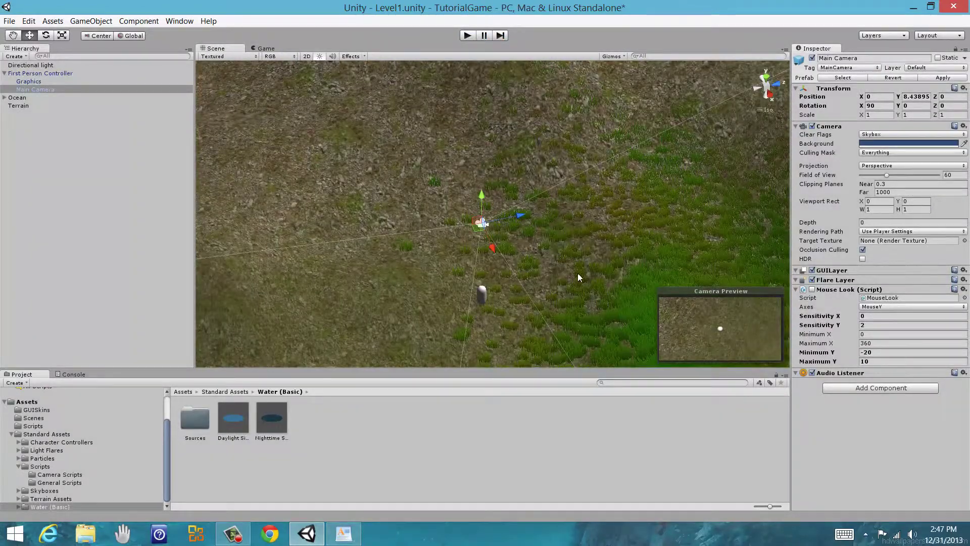
Move the Main Camera up and behind the capsule to about Y 10.25, Z -4.67 with X rotation 60, and play-test the angled overhead view.
right_click_drag(578, 278, 500, 185)
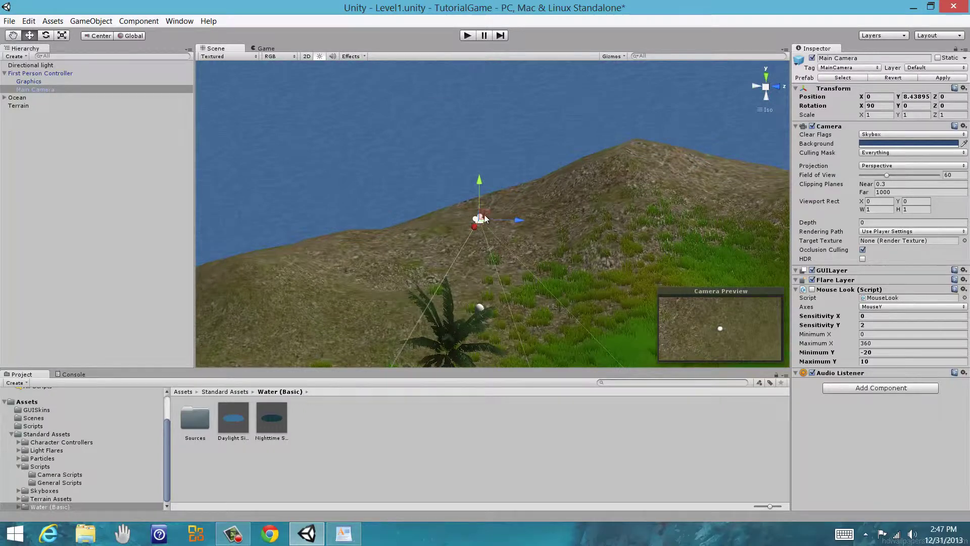
left_click_drag(484, 218, 442, 170)
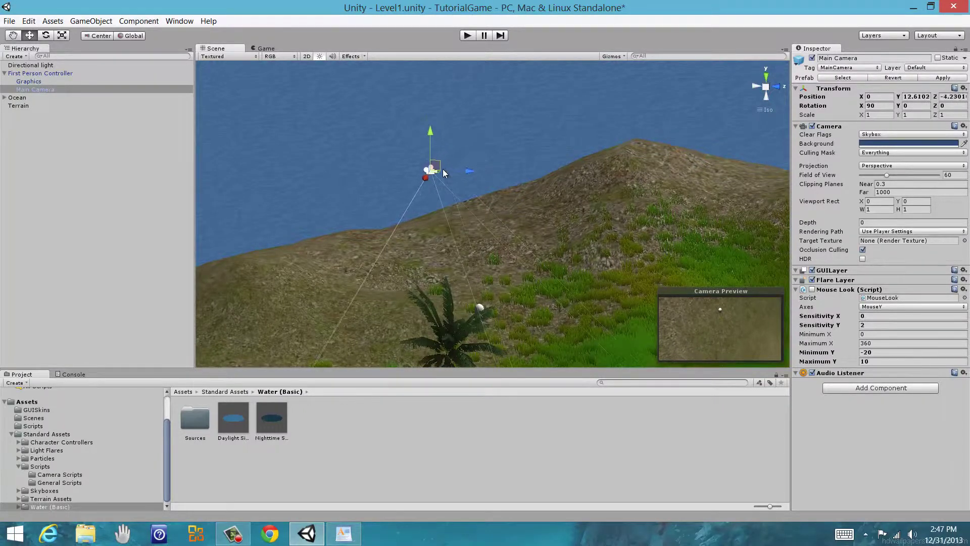
left_click(878, 107)
type("75")
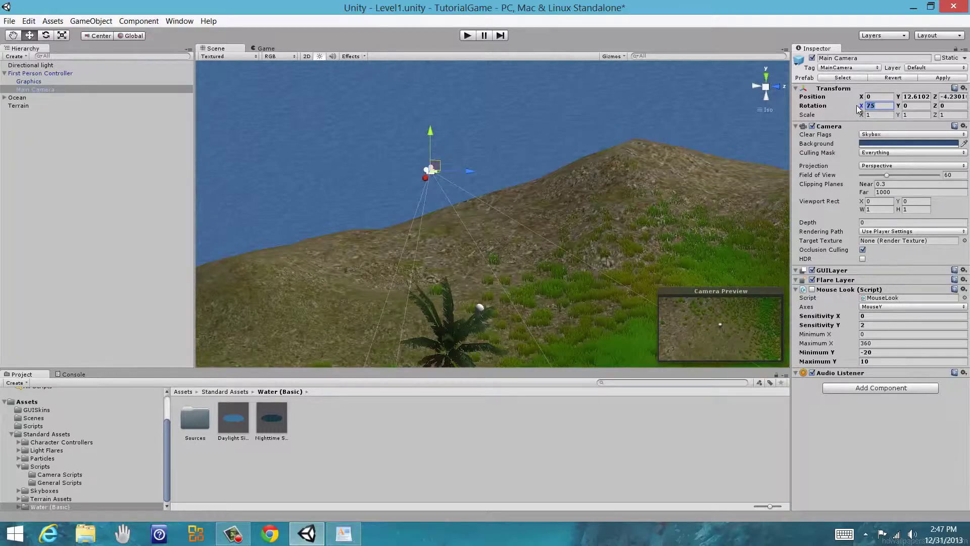
type("60")
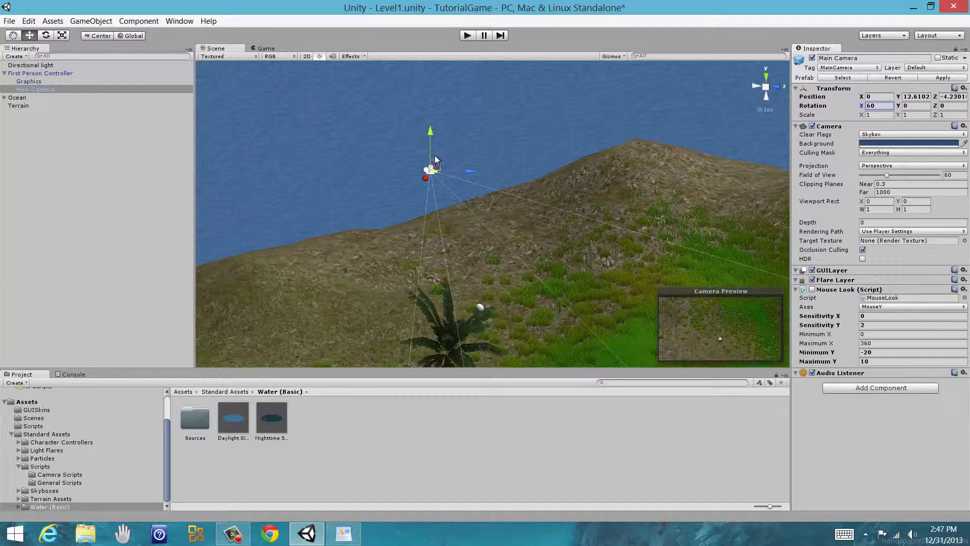
left_click_drag(436, 167, 424, 197)
left_click(465, 37)
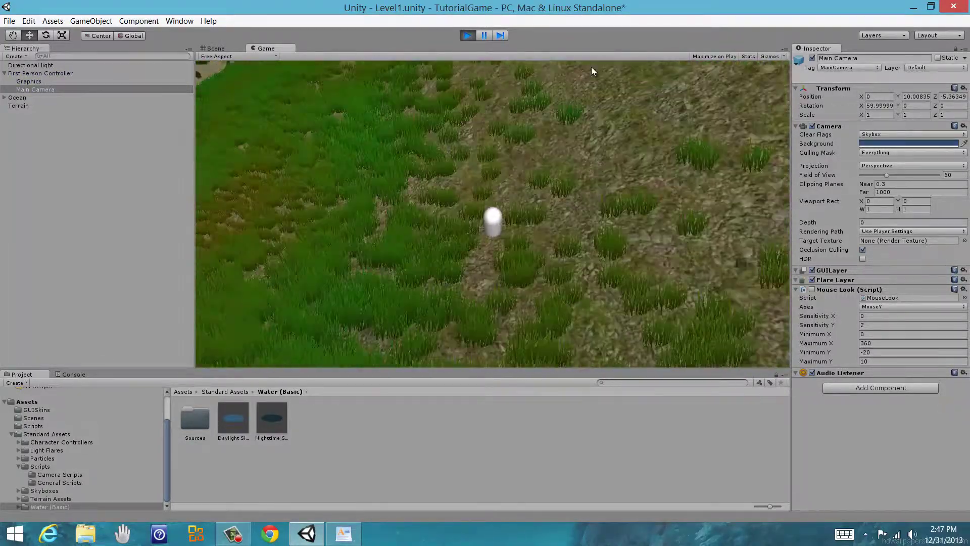
left_click(467, 35)
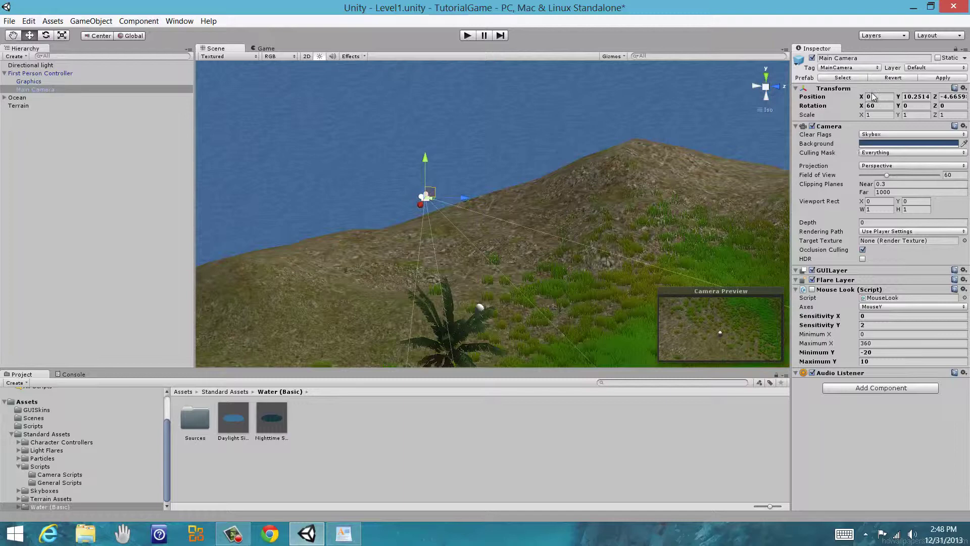
Enable the Main Camera's Mouse Look script, set its Maximum Y to -60, and play-test the vertical look.
right_click(838, 87)
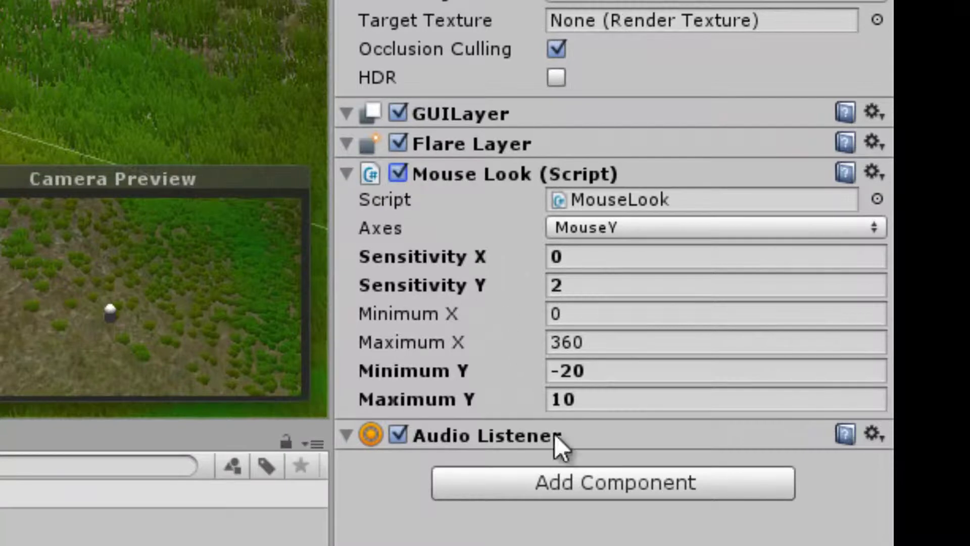
left_click_drag(589, 370, 536, 393)
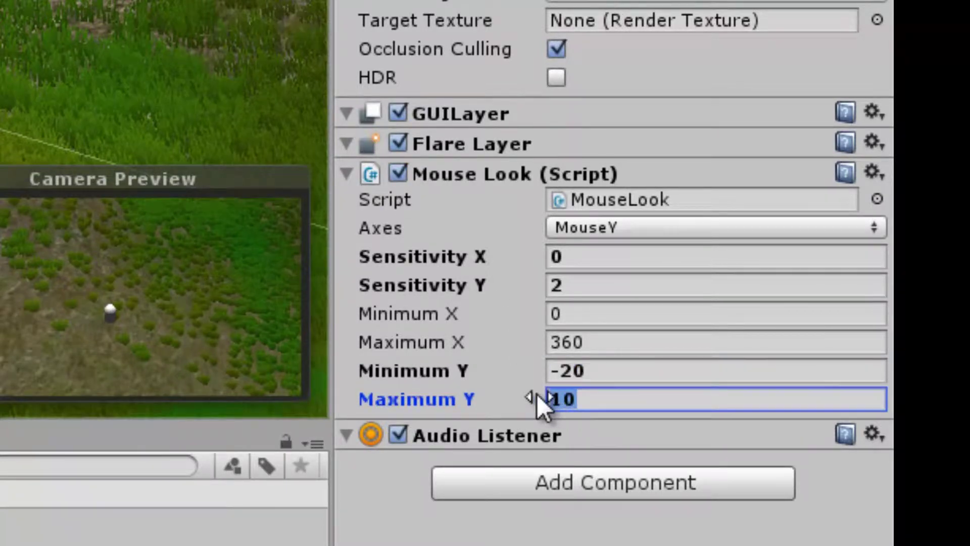
type("-")
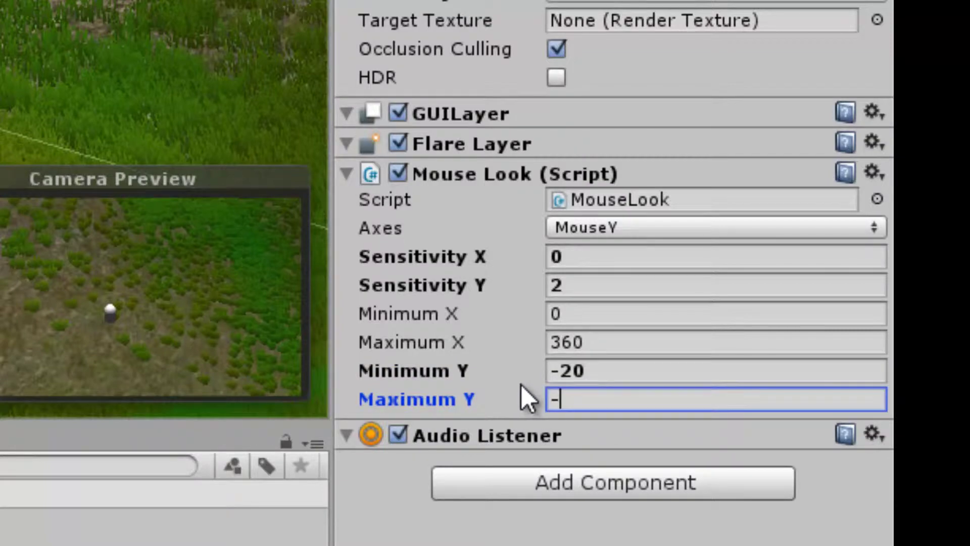
type("60")
key("Return")
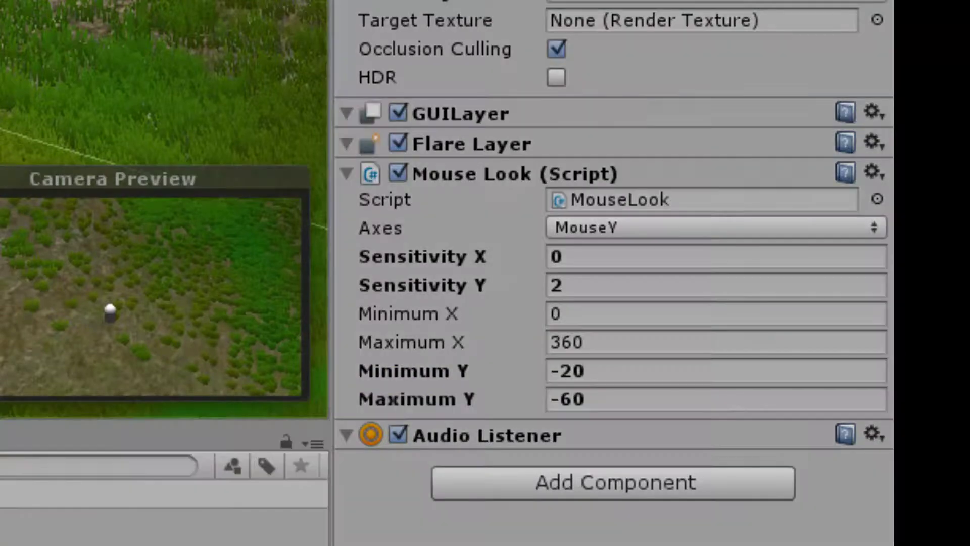
key("ctrl+p")
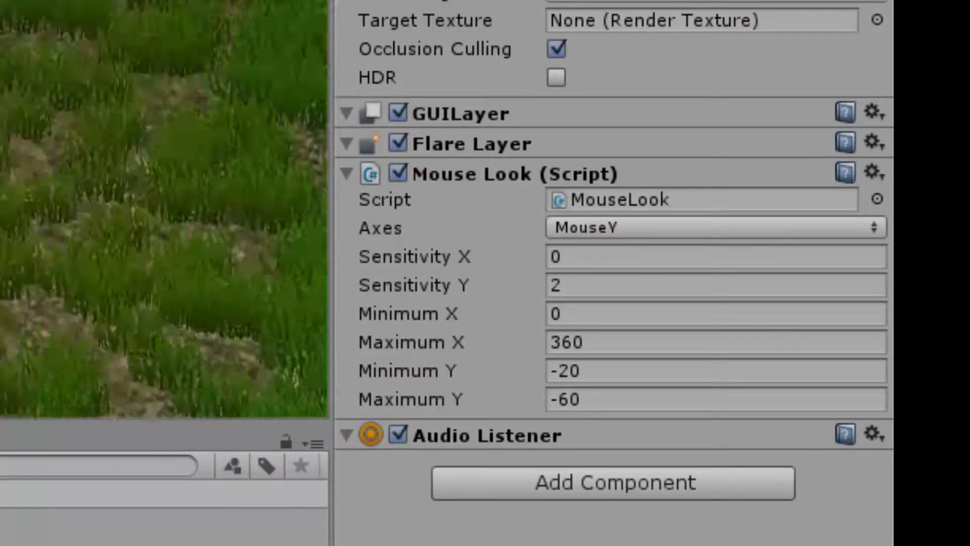
key("ctrl+p")
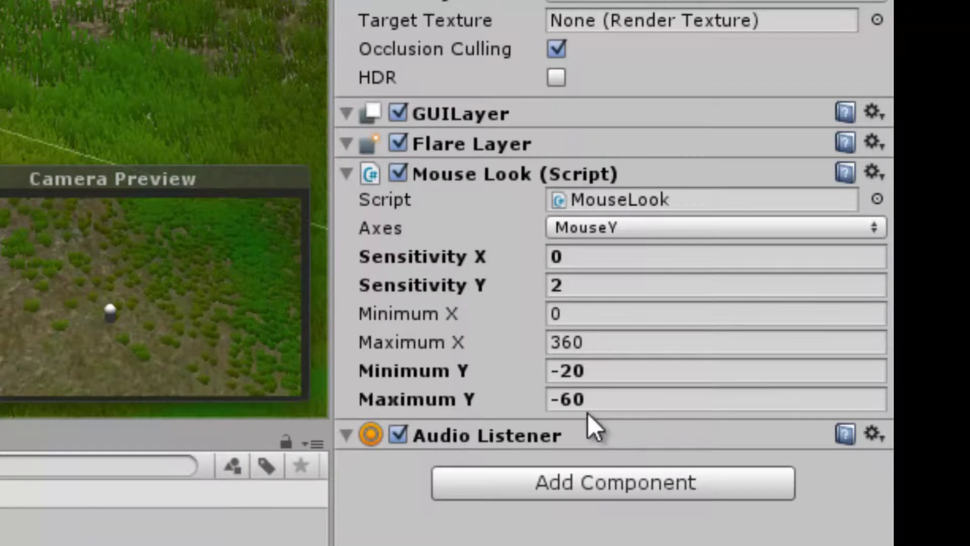
Try Mouse Look limits of Minimum Y 70 and Maximum Y 50 on the Main Camera and play-test the view.
left_click(583, 399)
left_click(591, 371)
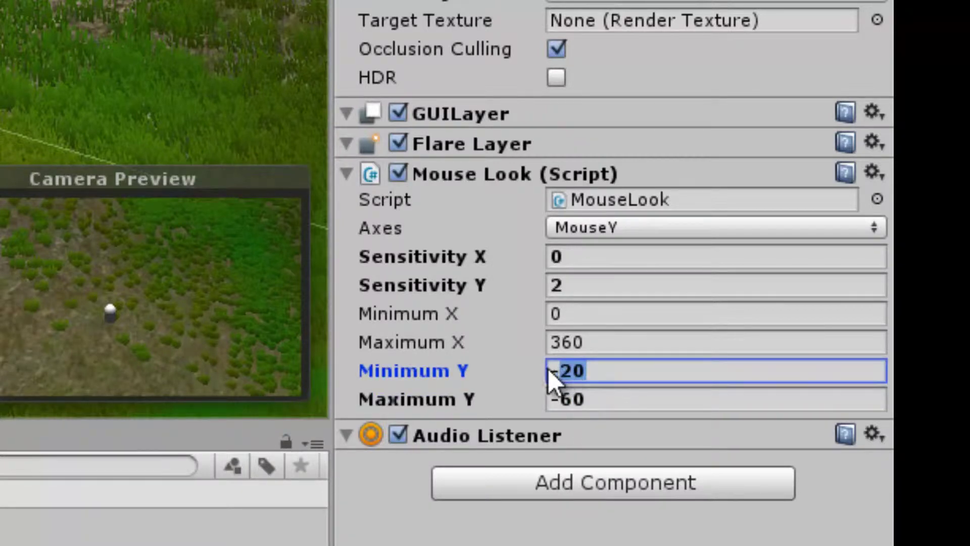
type("70")
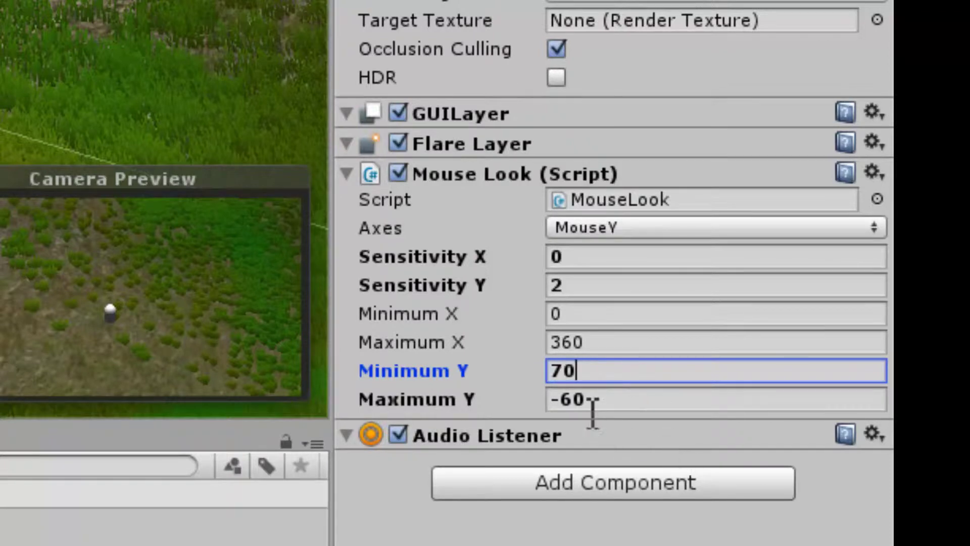
left_click_drag(592, 405, 531, 401)
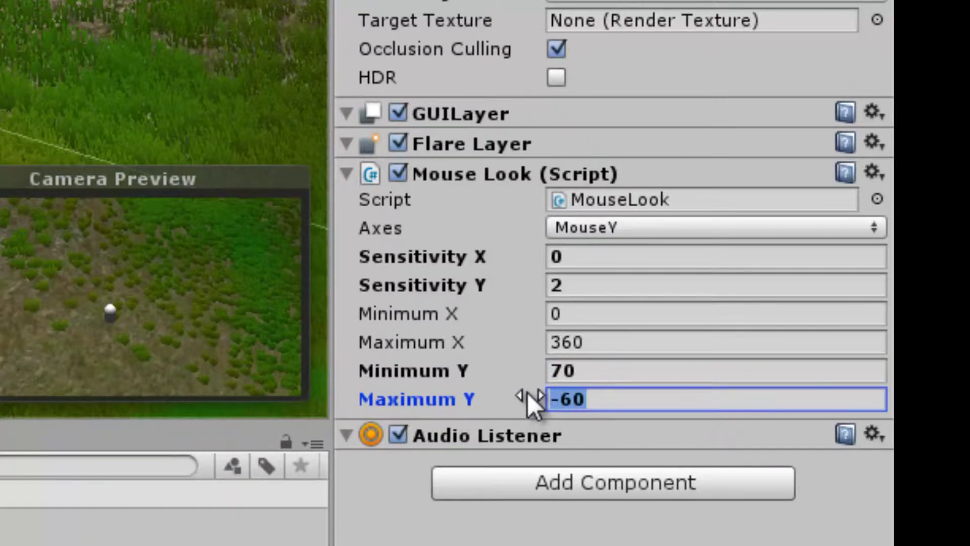
type("50")
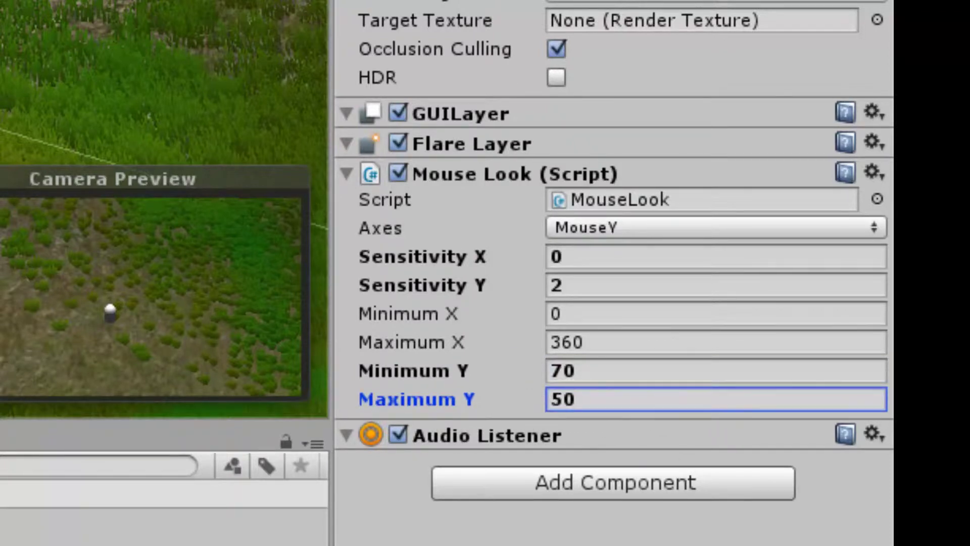
key("Return")
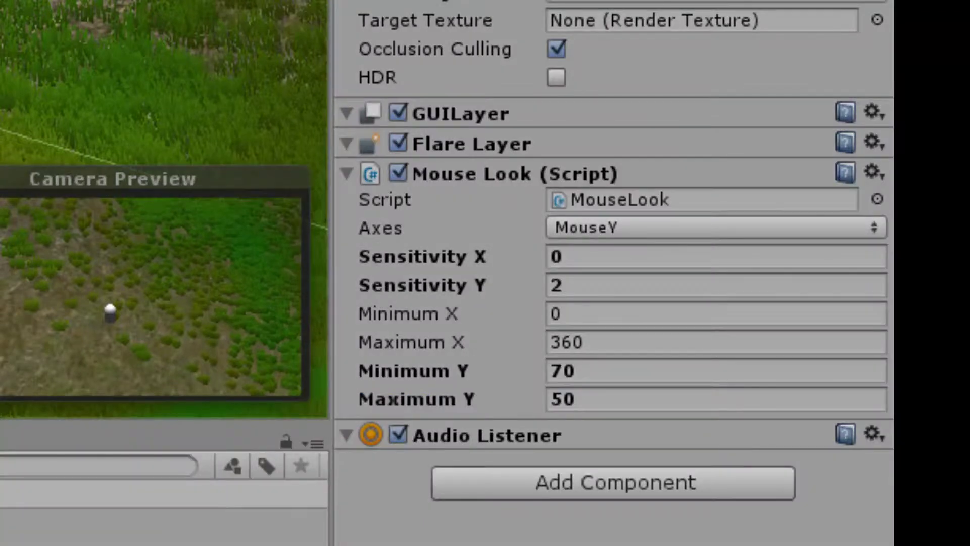
key("ctrl+p")
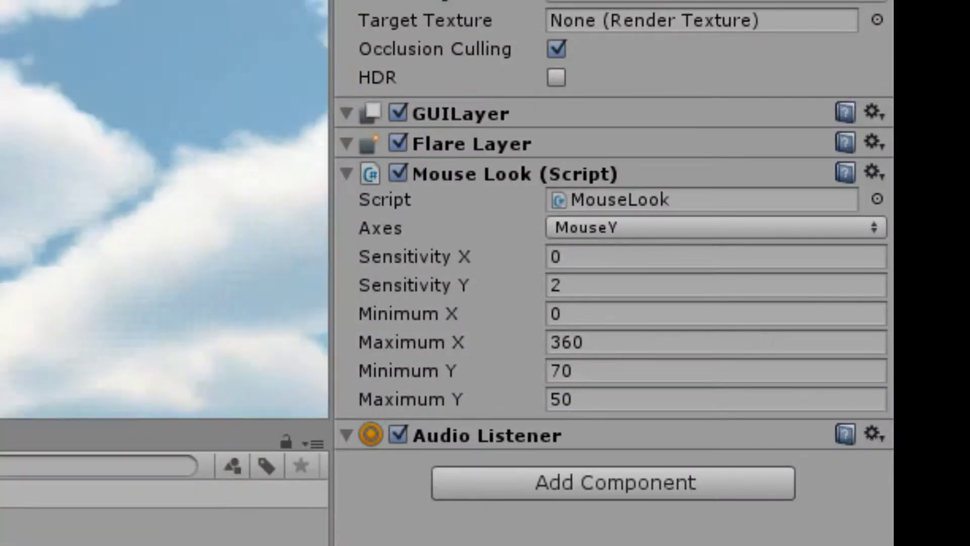
key("ctrl+p")
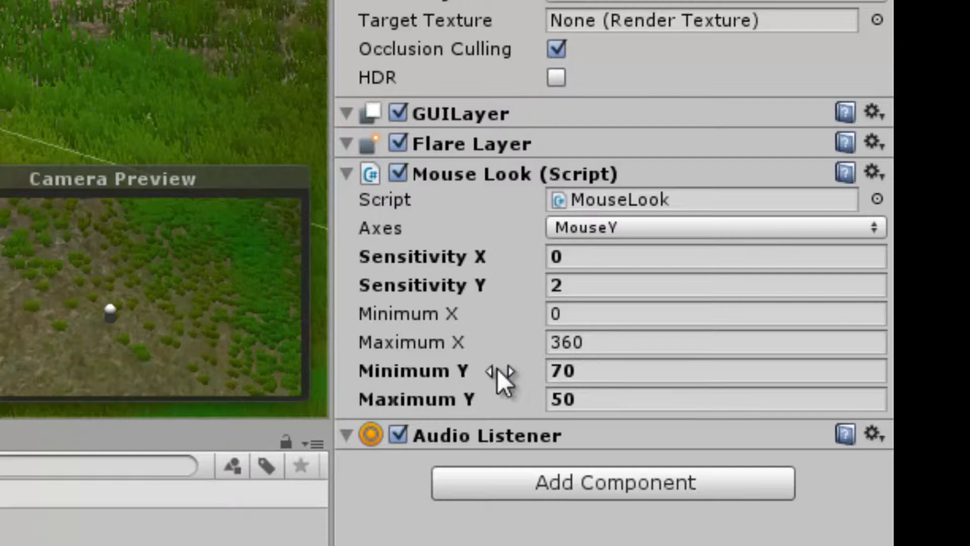
Try swapping the Mouse Look limits to Minimum Y 50 and Maximum Y 70, and play-test the view.
left_click(467, 372)
type("50")
left_click(520, 400)
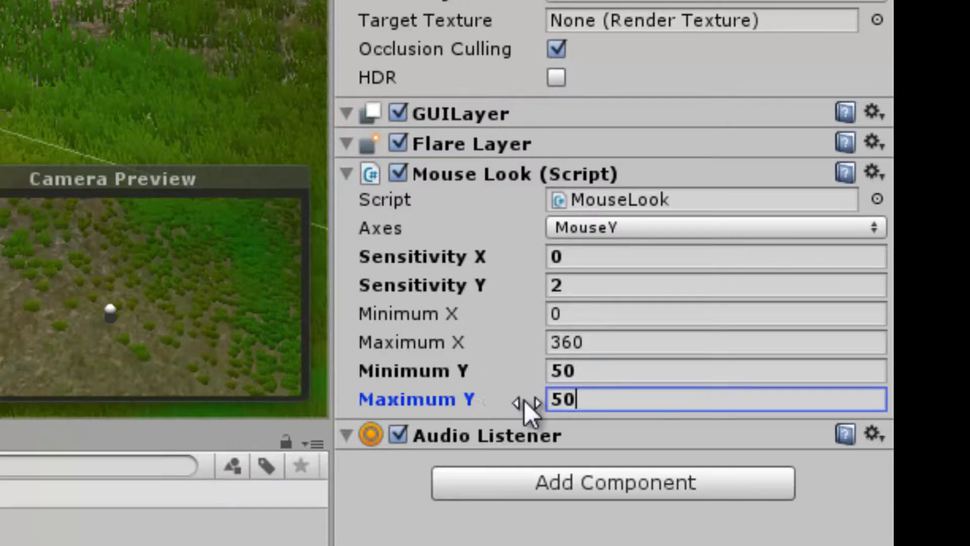
type("70")
key("ctrl+p")
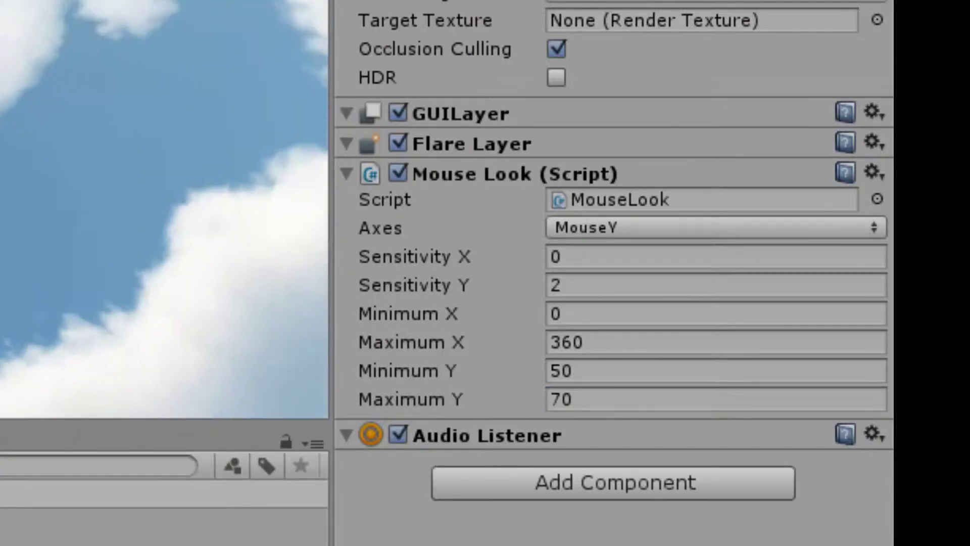
key("ctrl+p")
Try Mouse Look limits of Minimum Y -50 and Maximum Y -70, and play-test the view.
left_click(580, 371)
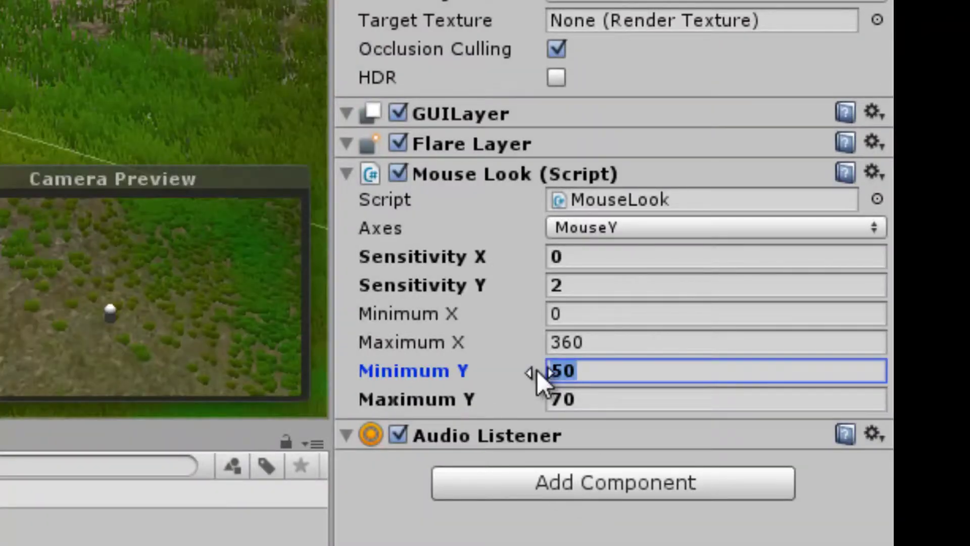
key("BackSpace")
type("-50")
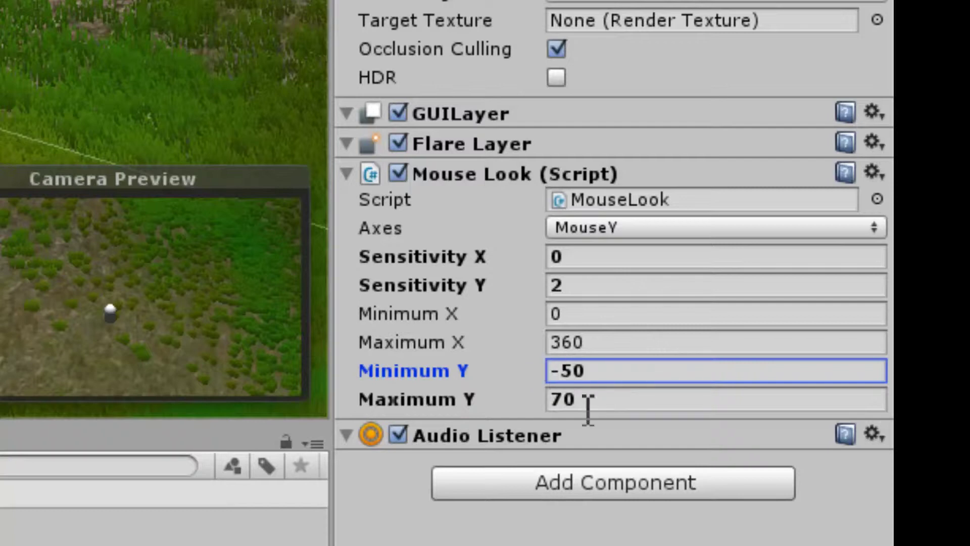
left_click(589, 405)
type("-70")
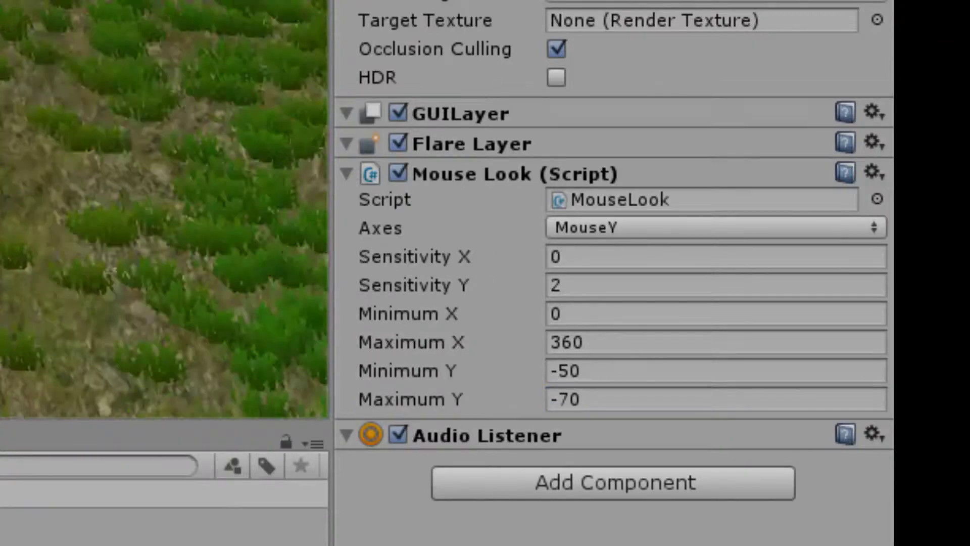
key("ctrl+p")
key("ctrl+p")
Set the Mouse Look limits to Minimum Y -70 and Maximum Y -50, and play-test the restricted overhead look.
left_click(564, 374)
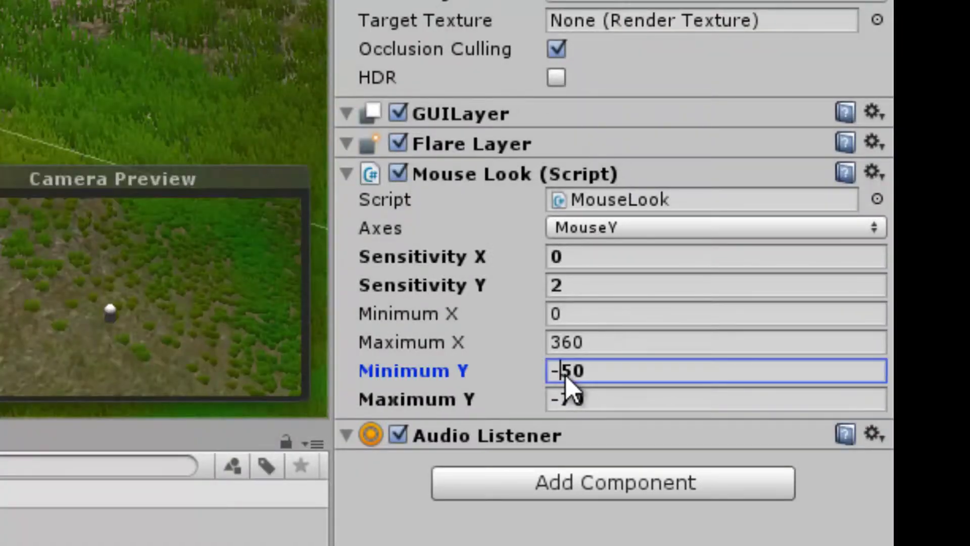
type("70")
left_click(559, 404)
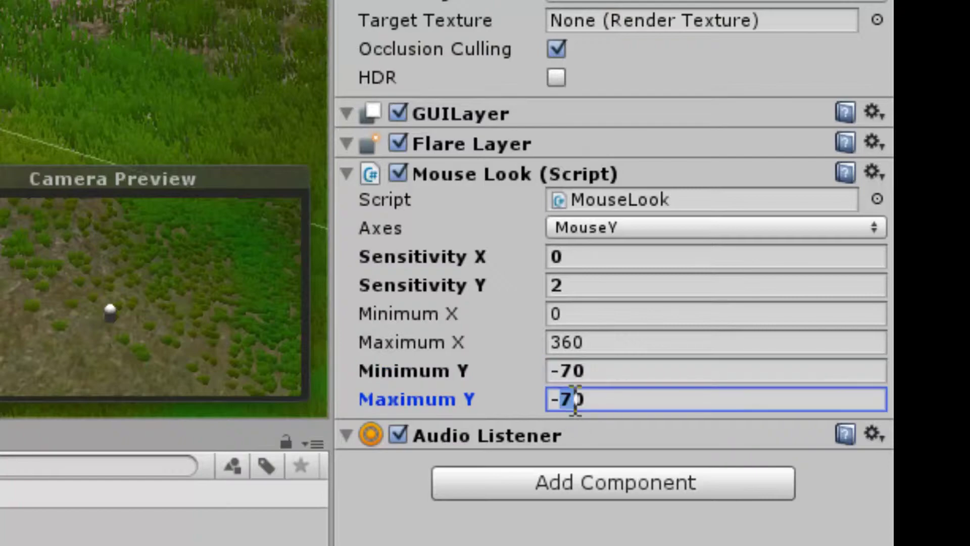
type("5")
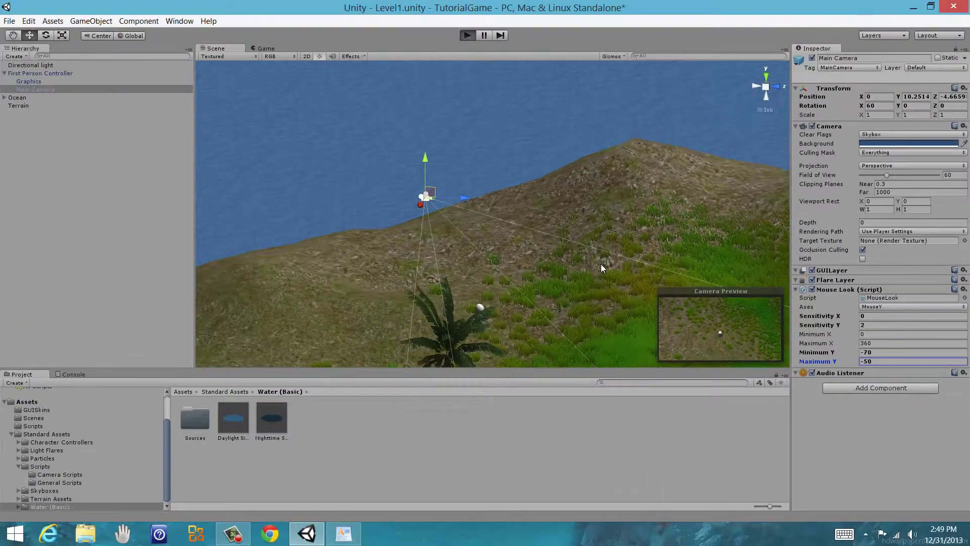
key("ctrl+p")
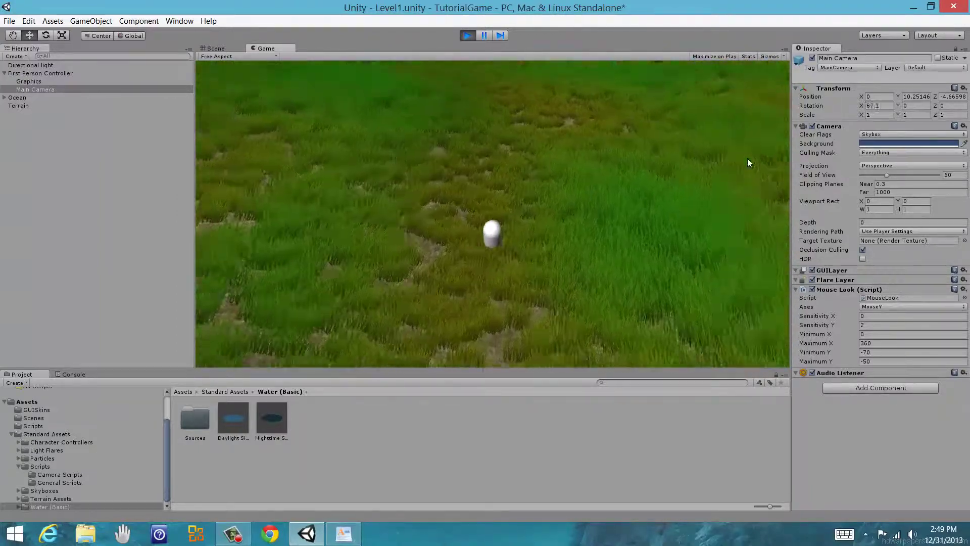
left_click(467, 34)
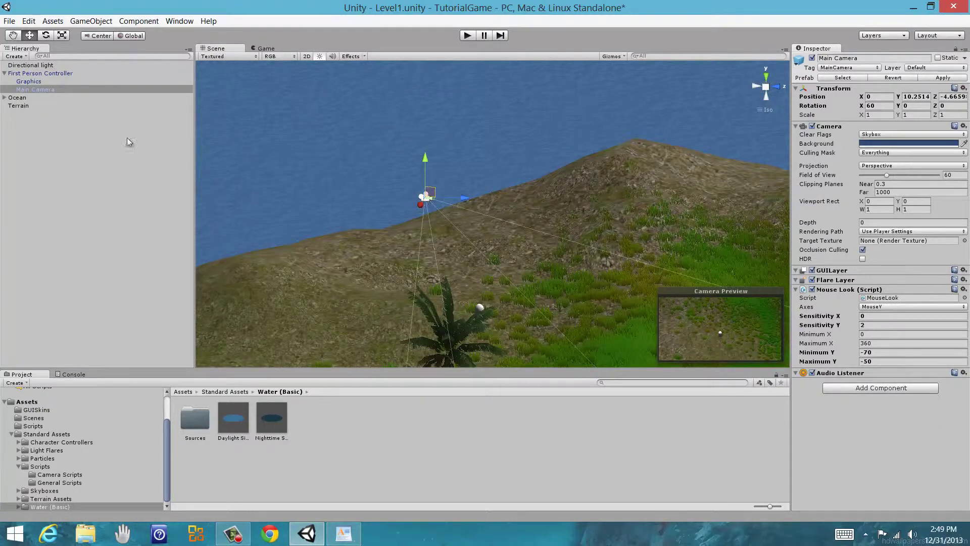
Set the Main Camera's Mouse Look limits to Minimum Y -60 and Maximum Y 60, and reset its transform.
left_click(869, 354)
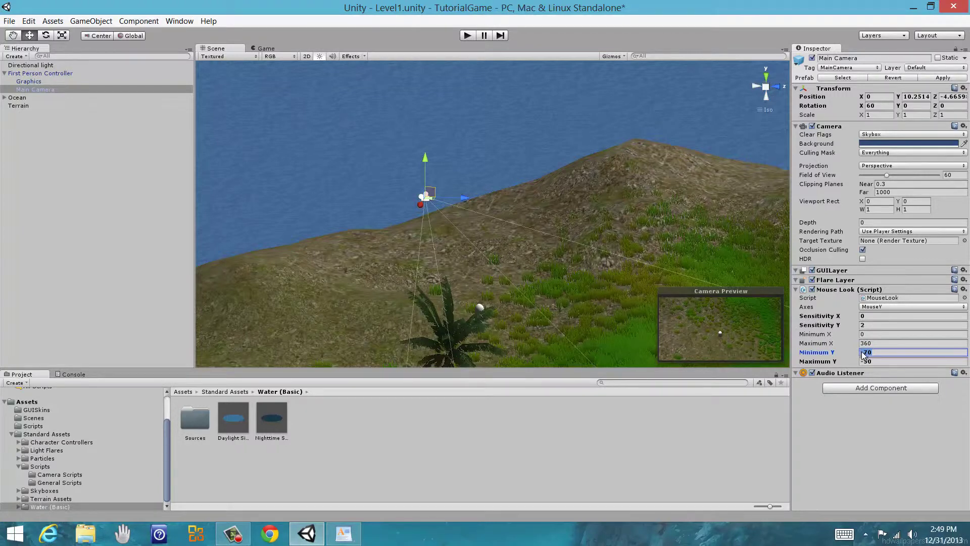
left_click(878, 362)
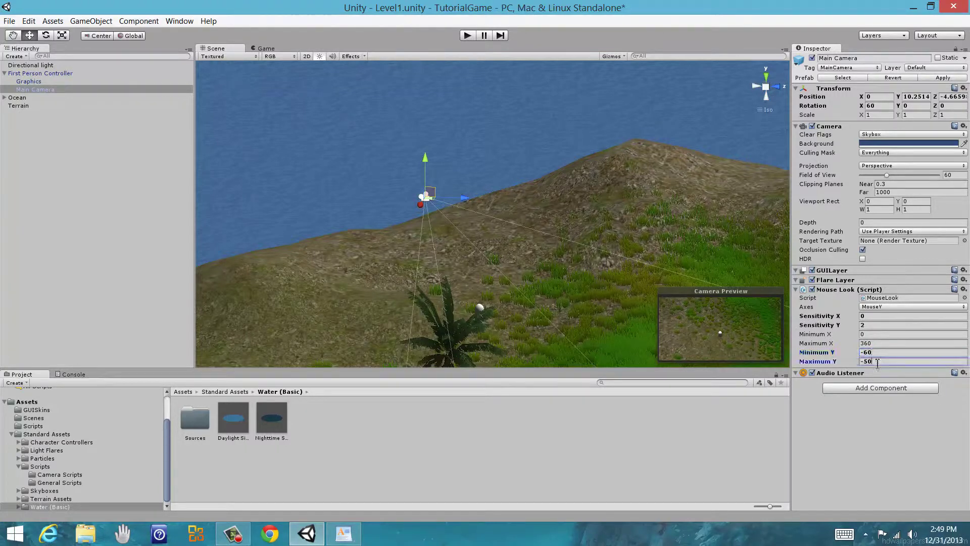
right_click(852, 92)
left_click(859, 94)
Set the Main Camera's Y position to 0.95 so it sits at the top of the capsule.
left_click(912, 101)
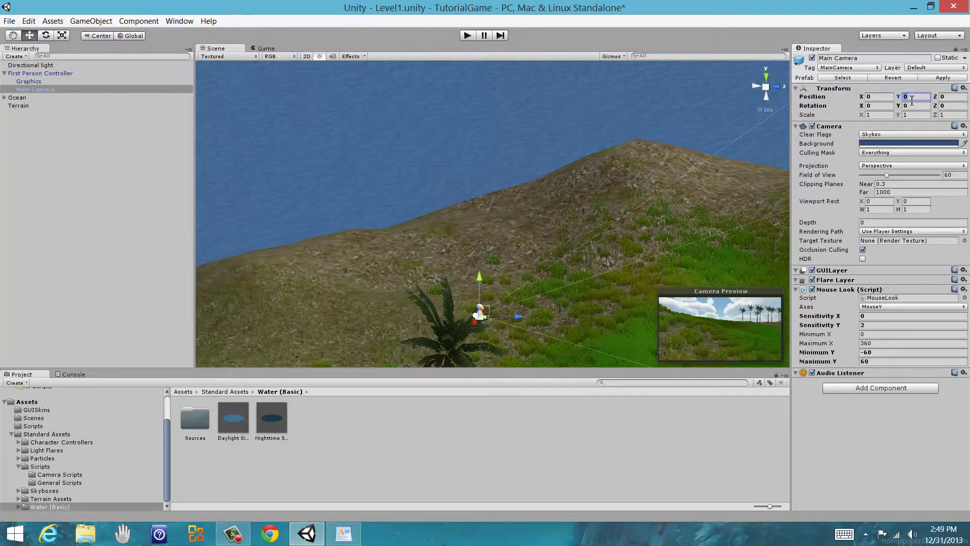
type(".9")
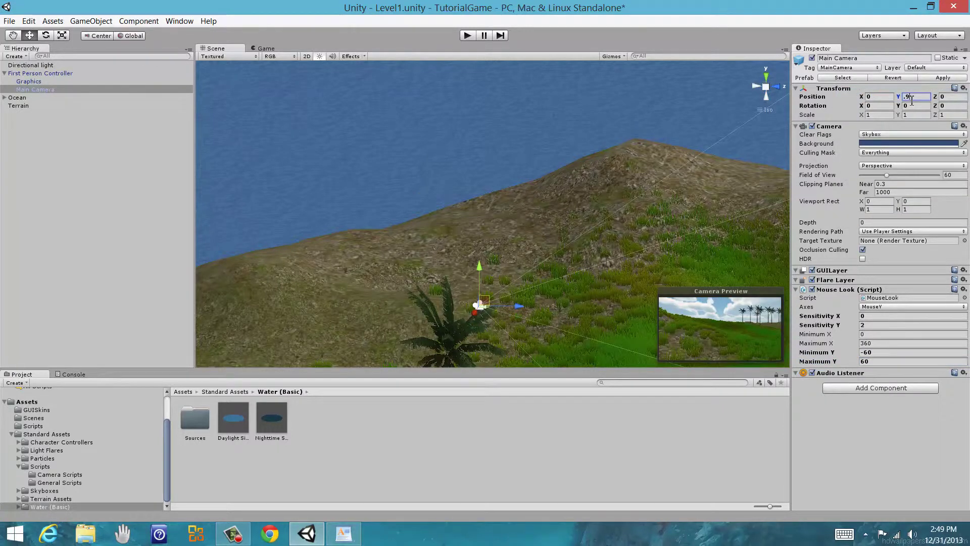
type("f")
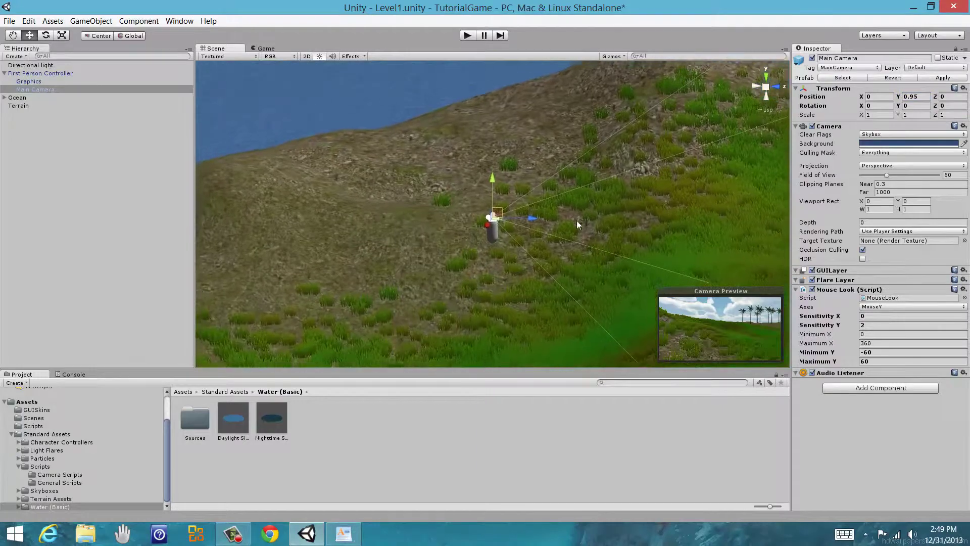
left_click(22, 90)
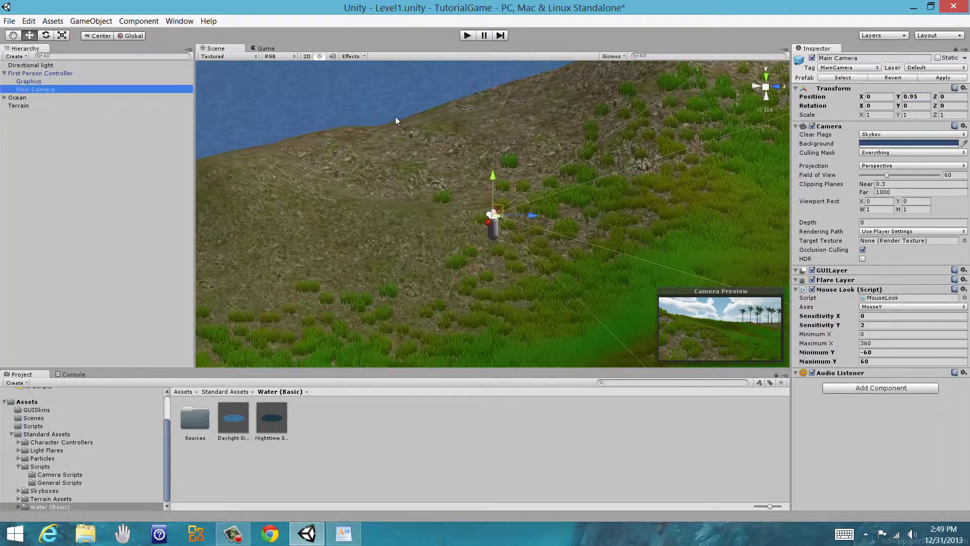
Frame the First Person Controller in perspective and play-test the first-person view by walking and looking around the terrain.
left_click(14, 74)
key("f")
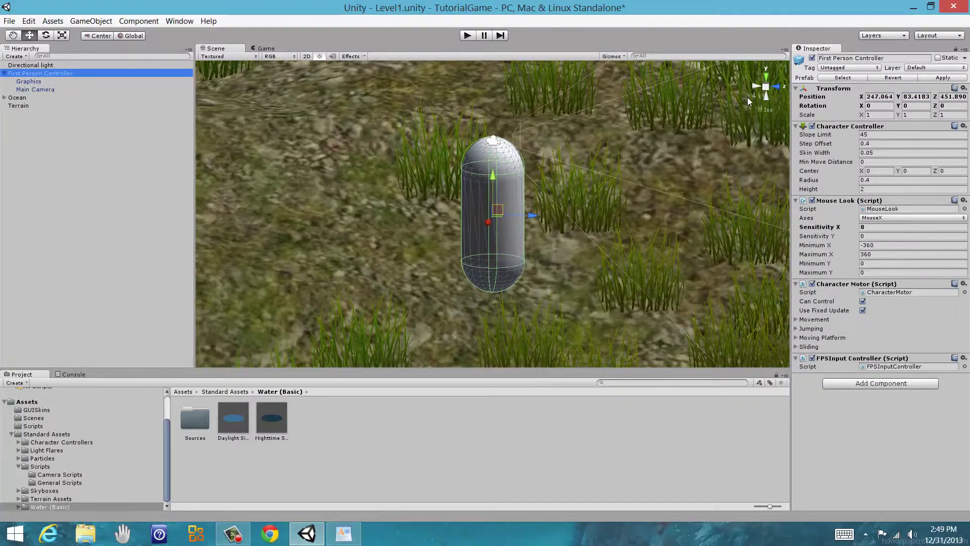
left_click(762, 86)
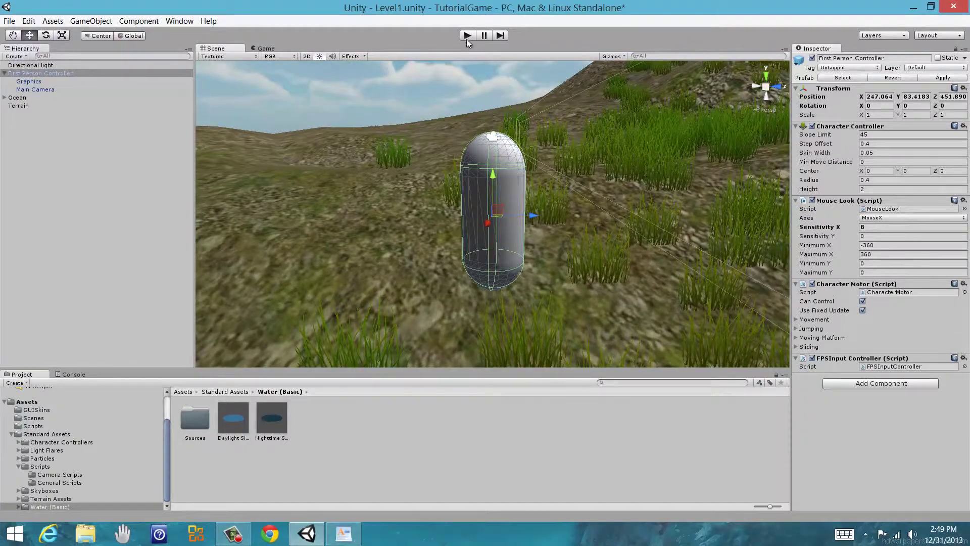
left_click(467, 37)
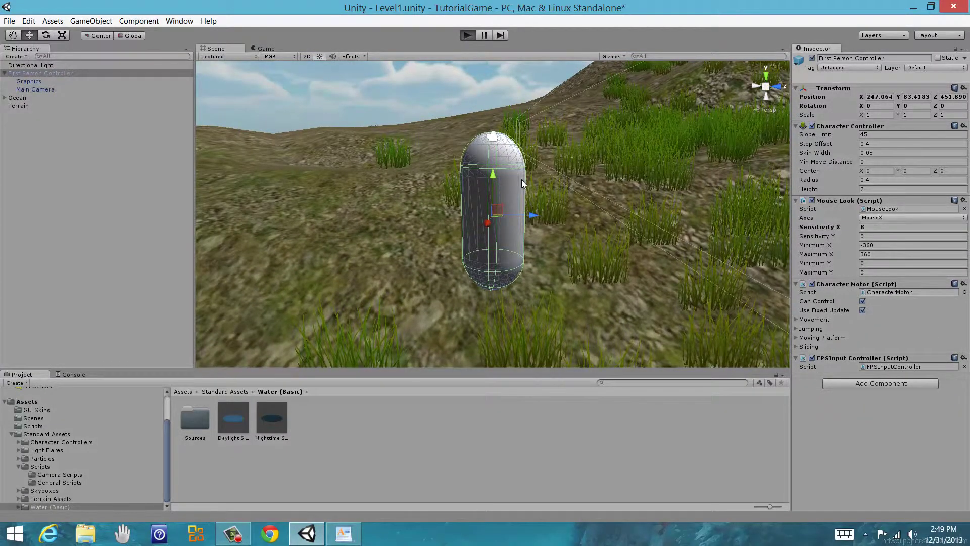
key("w")
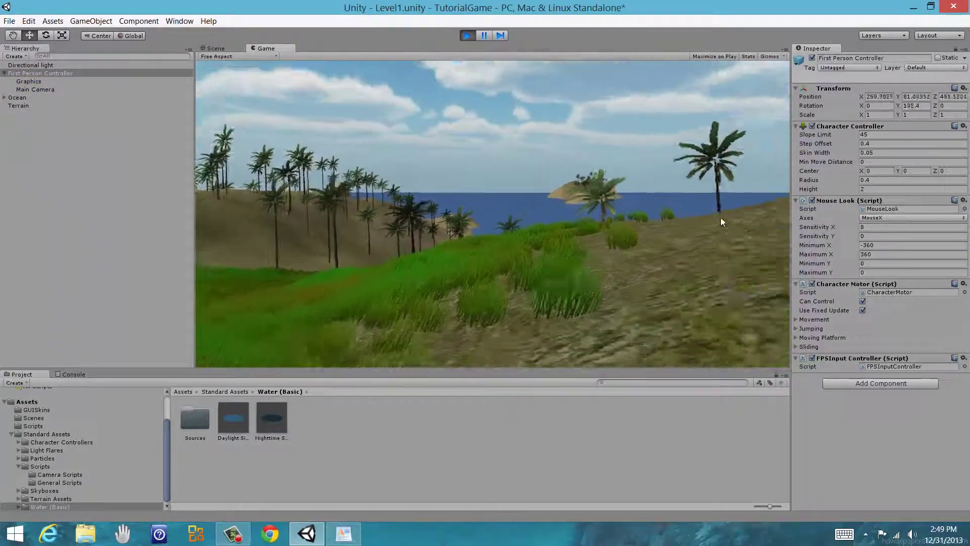
key("w")
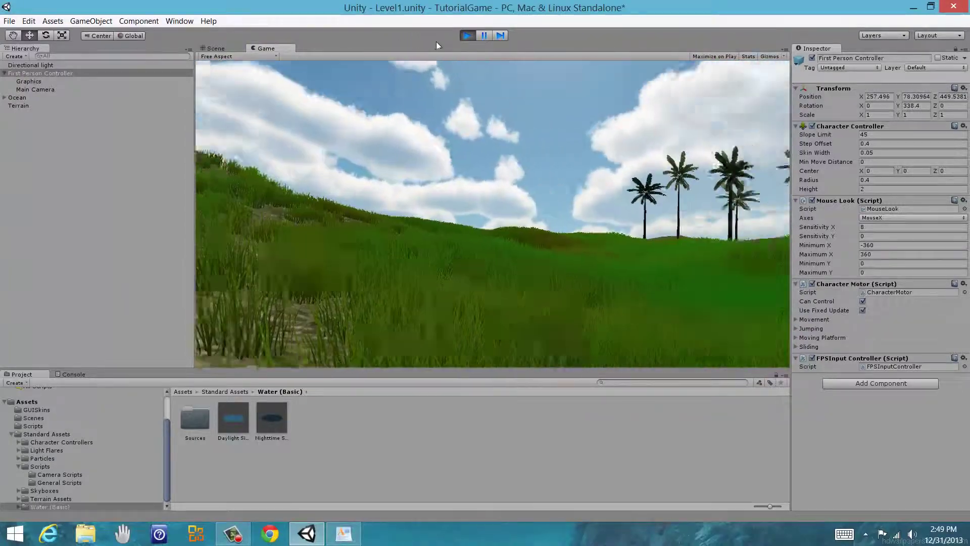
left_click(467, 35)
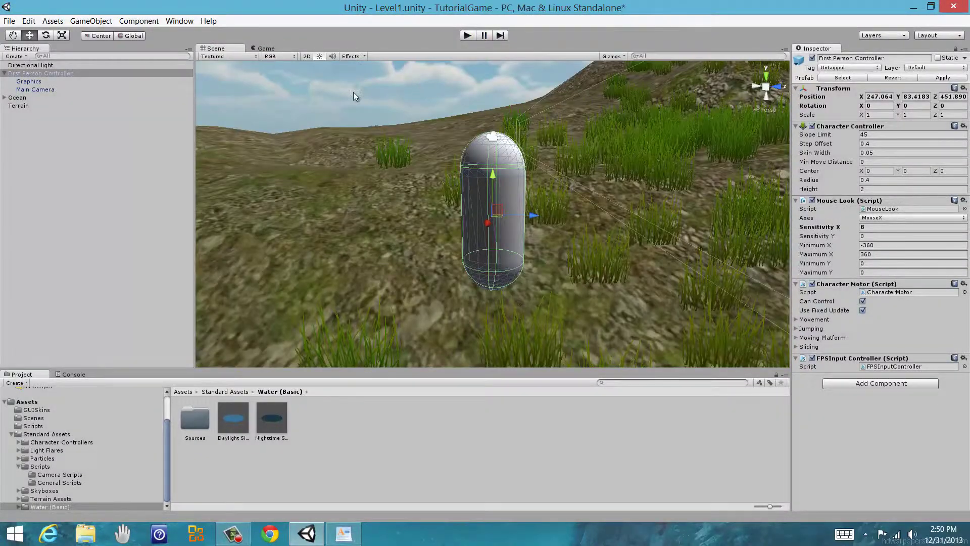
Save the project and the Level1 scene.
right_click_drag(506, 176, 480, 166)
left_click(9, 21)
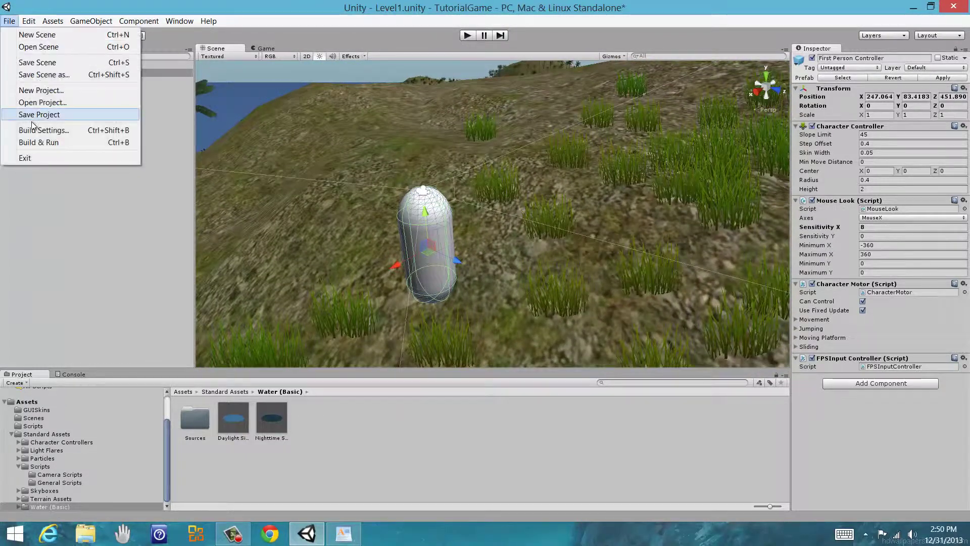
left_click(31, 114)
left_click(9, 21)
left_click(30, 58)
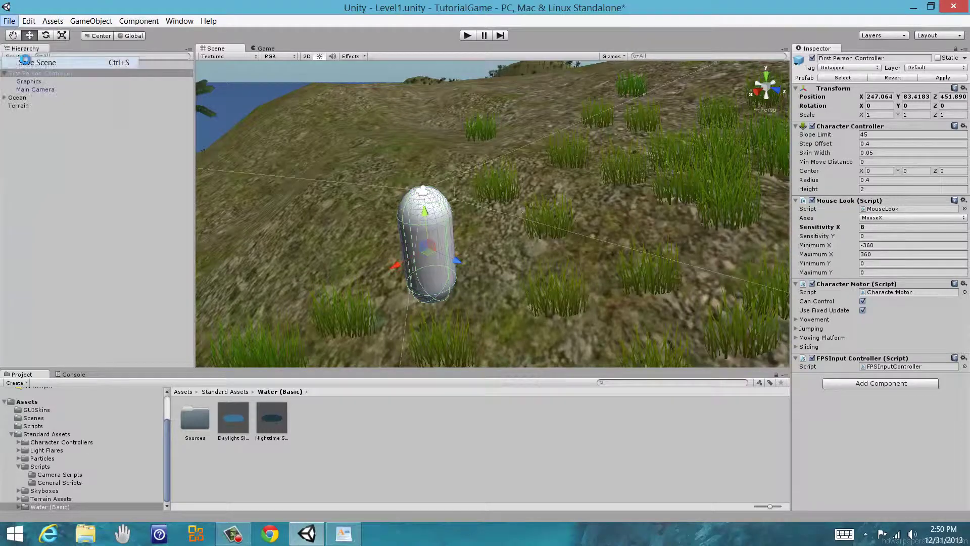
middle_click_drag(516, 159, 510, 257)
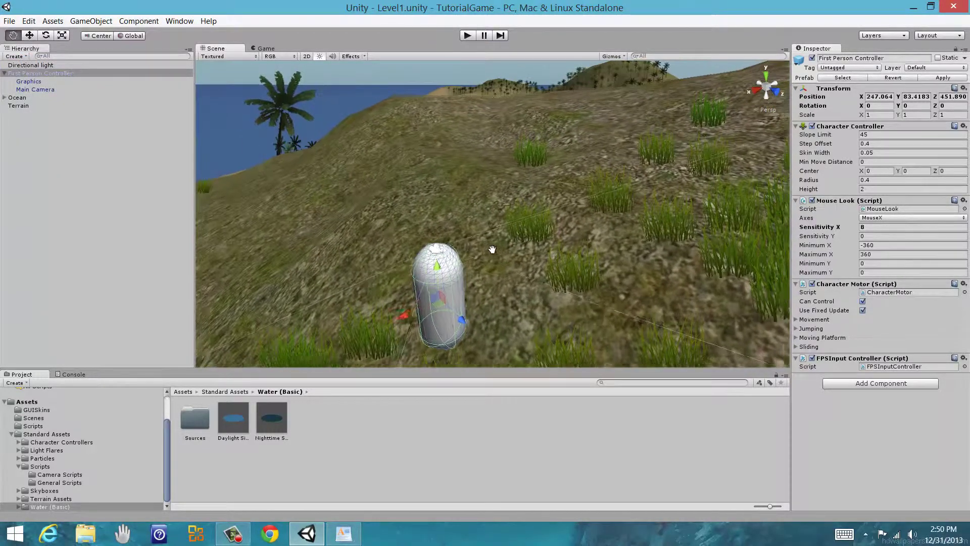
right_click_drag(511, 258, 362, 262)
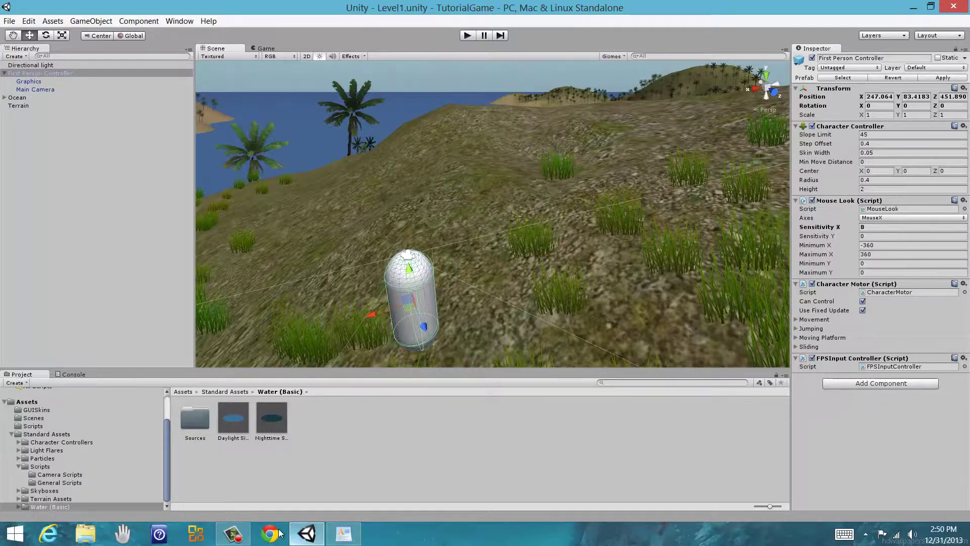
left_click(245, 537)
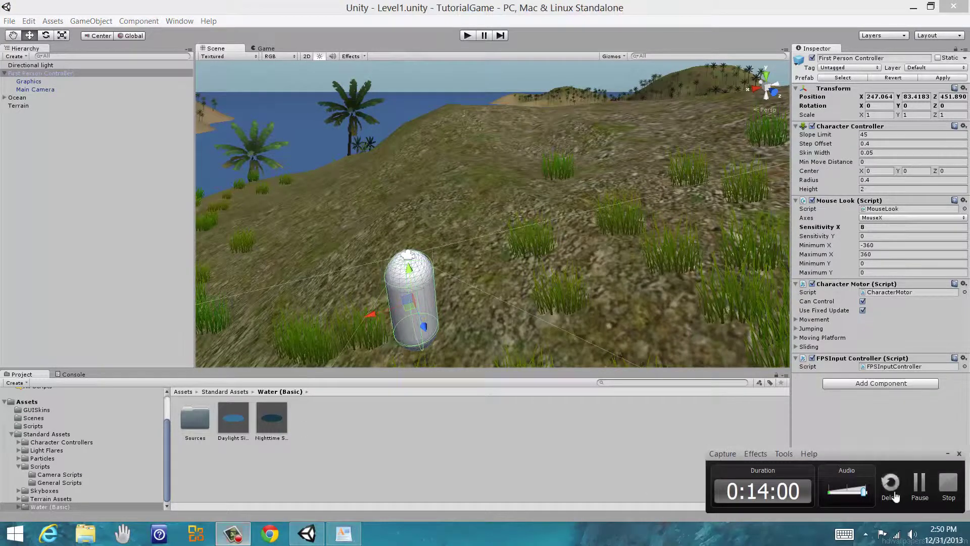